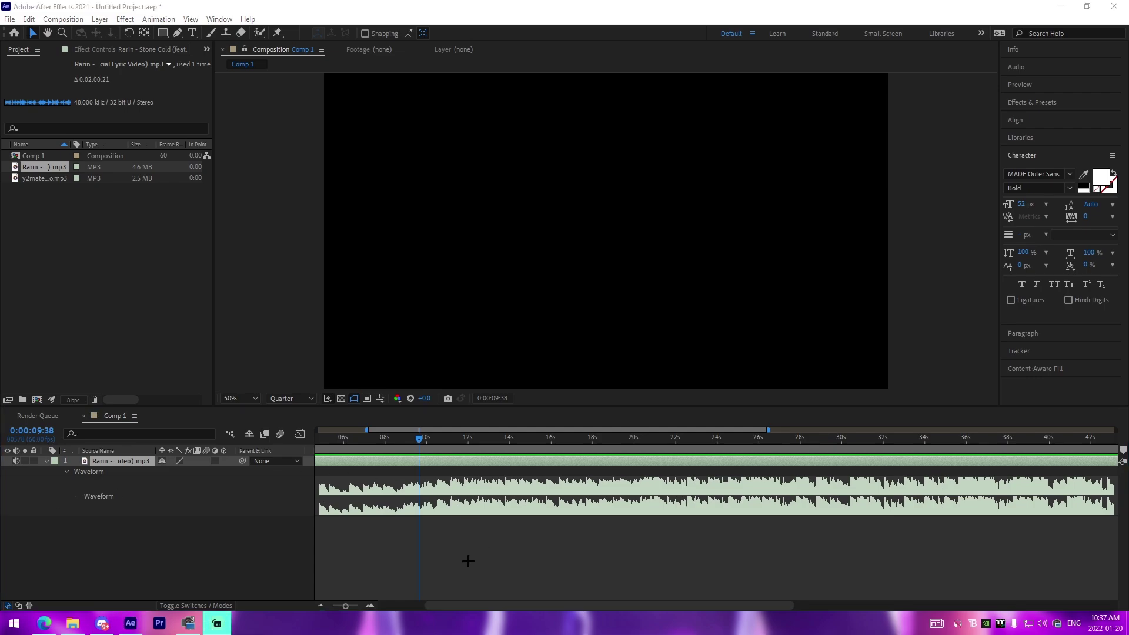
# Listen through the song to find the first strong beat and add a layer marker to the audio at 0:00:20:56
pyautogui.click(463, 501)
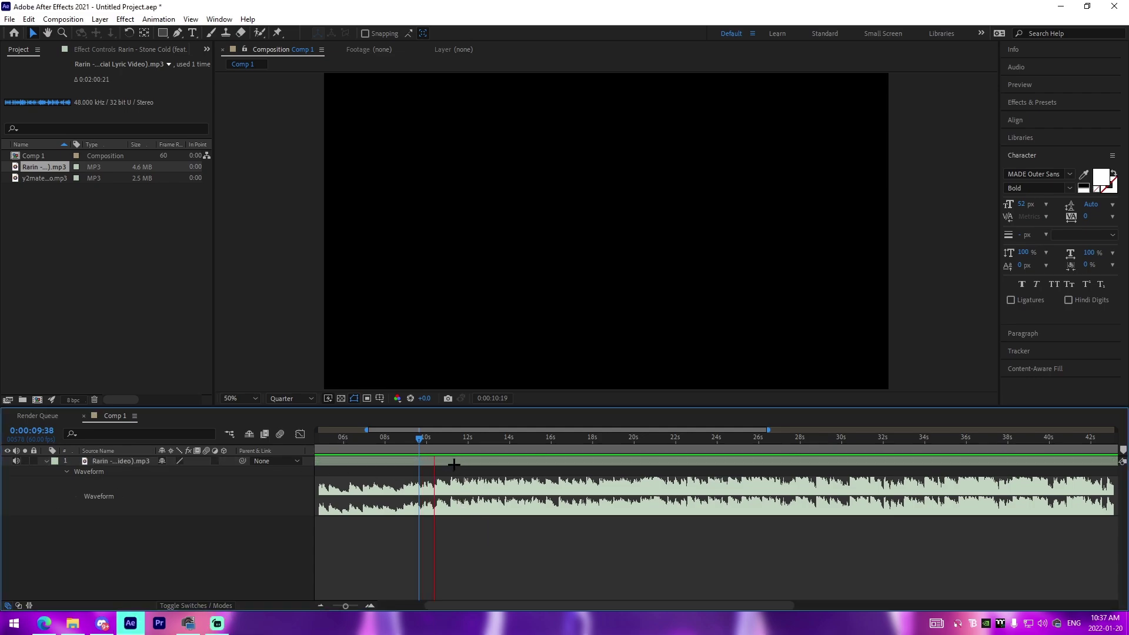
pyautogui.click(537, 444)
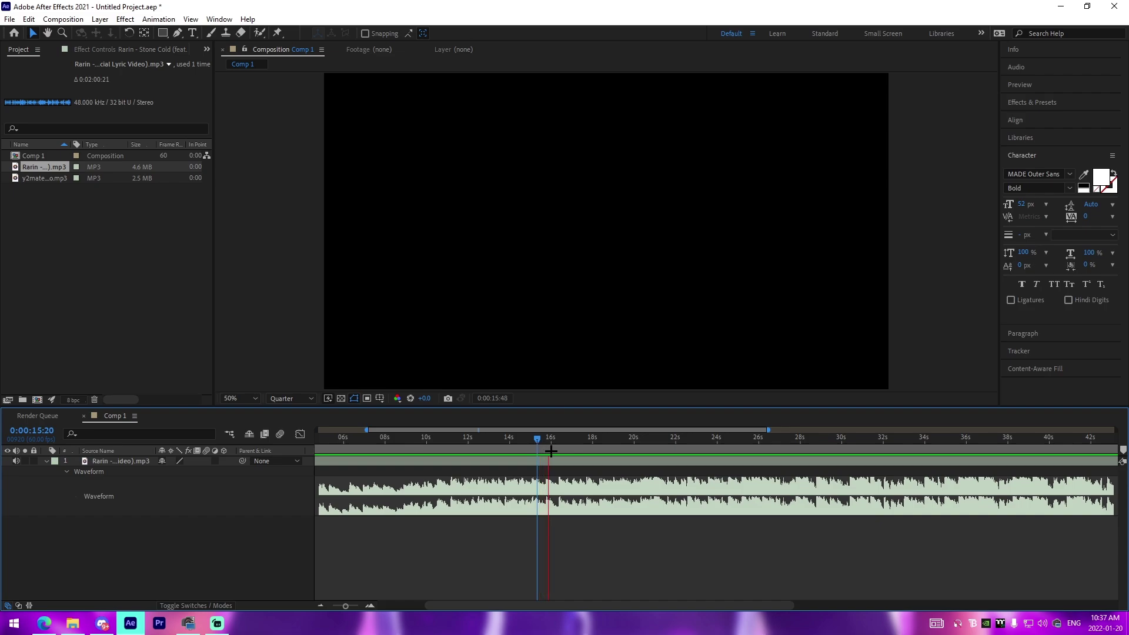
pyautogui.click(608, 443)
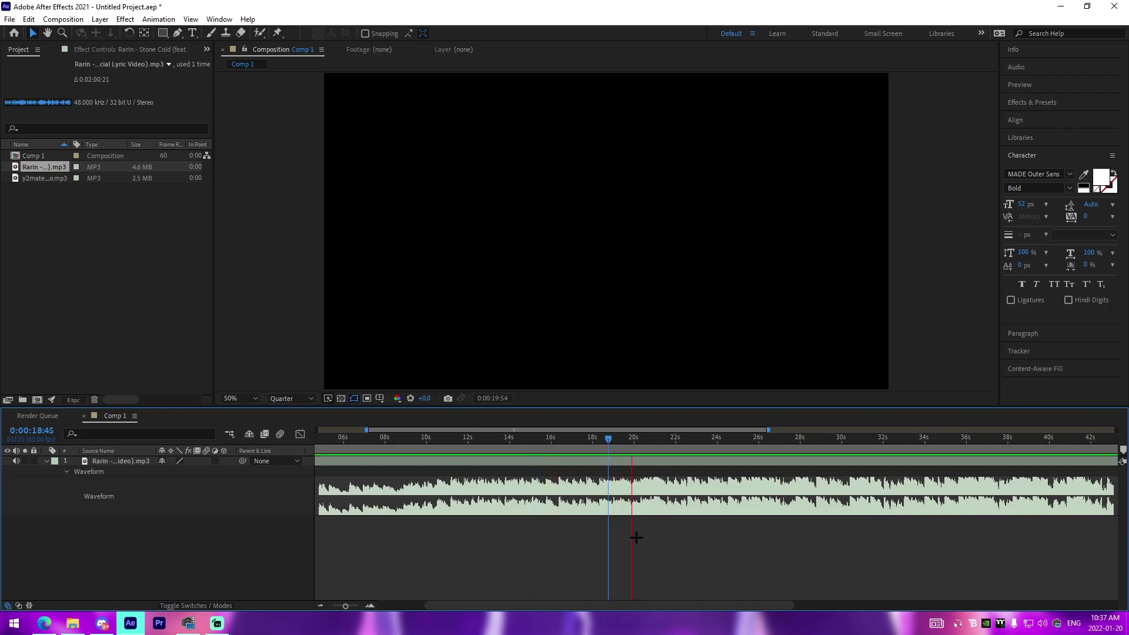
pyautogui.hscroll(3, 636, 537)
pyautogui.click(548, 439)
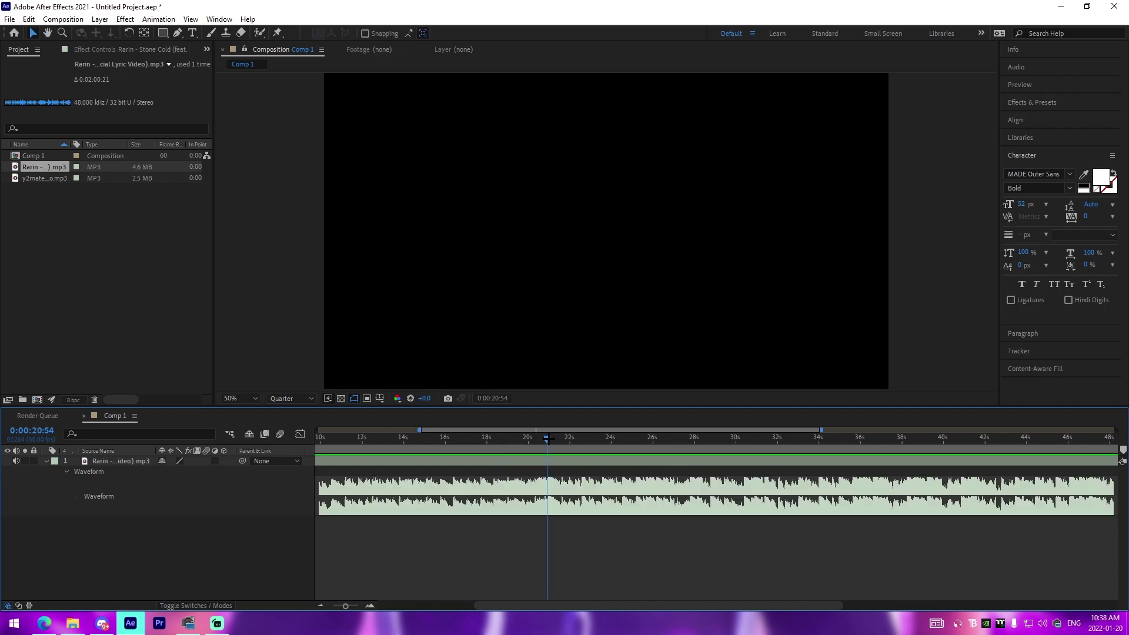
pyautogui.click(557, 459)
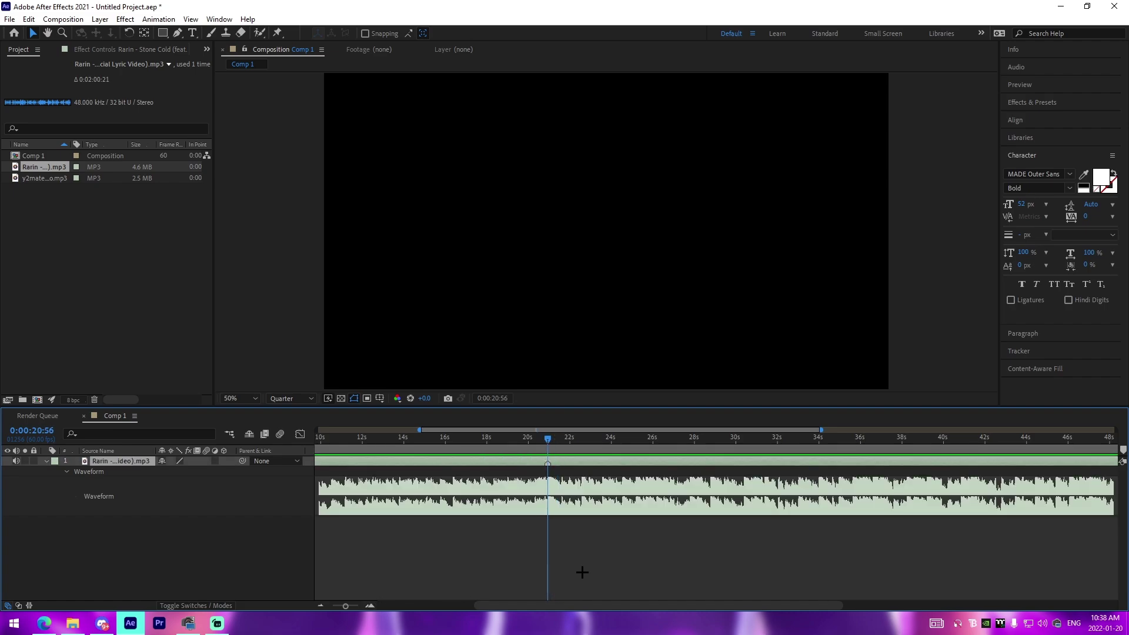
# Add markers to the audio layer on the following beats at 0:00:21:37, 0:00:23:33 and about 0:00:24:14
pyautogui.click(371, 606)
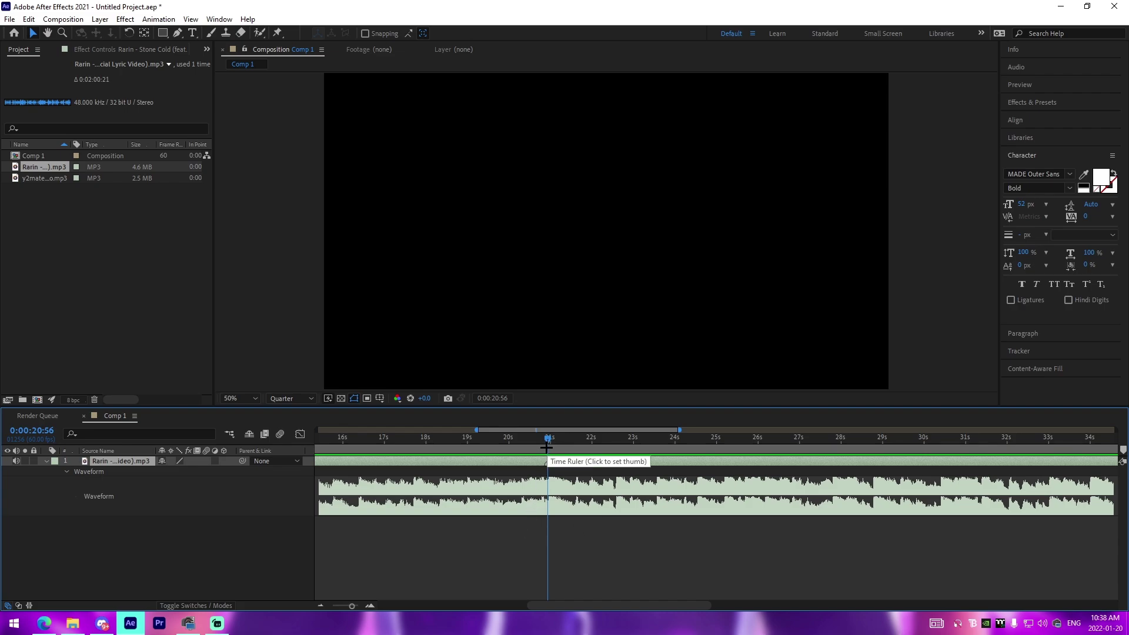
pyautogui.click(579, 447)
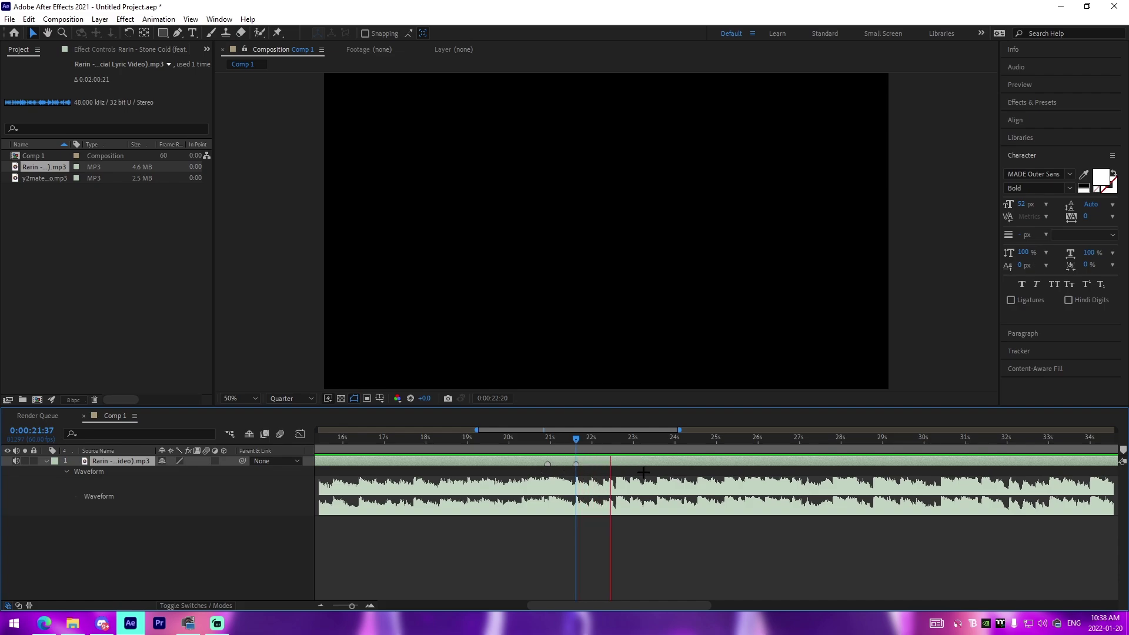
pyautogui.click(659, 439)
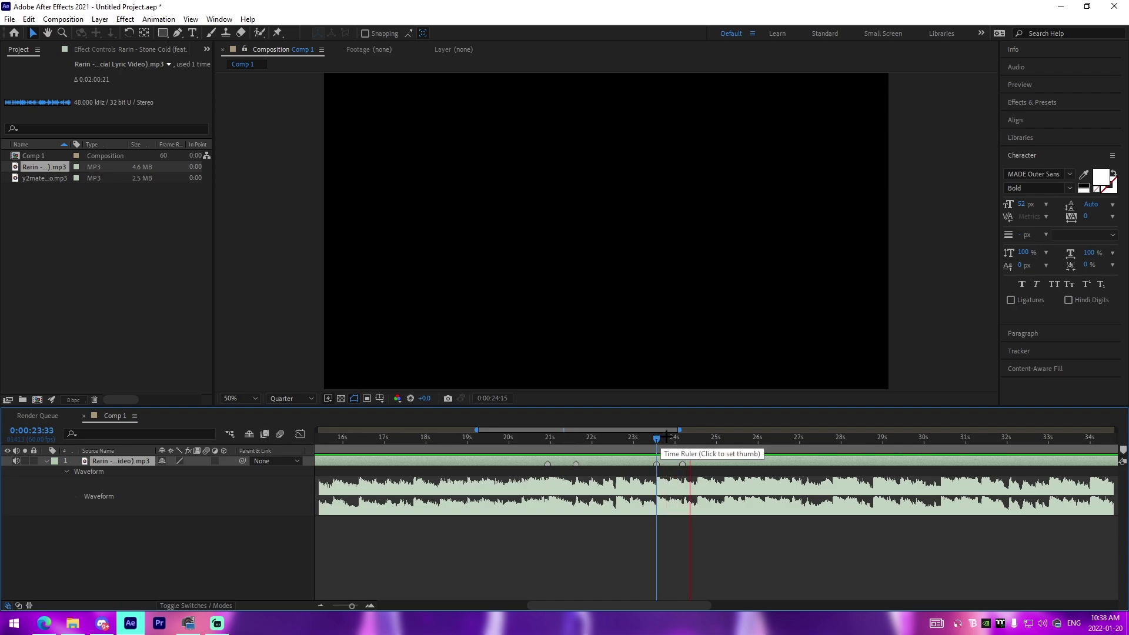
pyautogui.moveTo(666, 436)
pyautogui.mouseDown()
pyautogui.moveTo(703, 439)
pyautogui.moveTo(684, 443)
pyautogui.mouseUp()
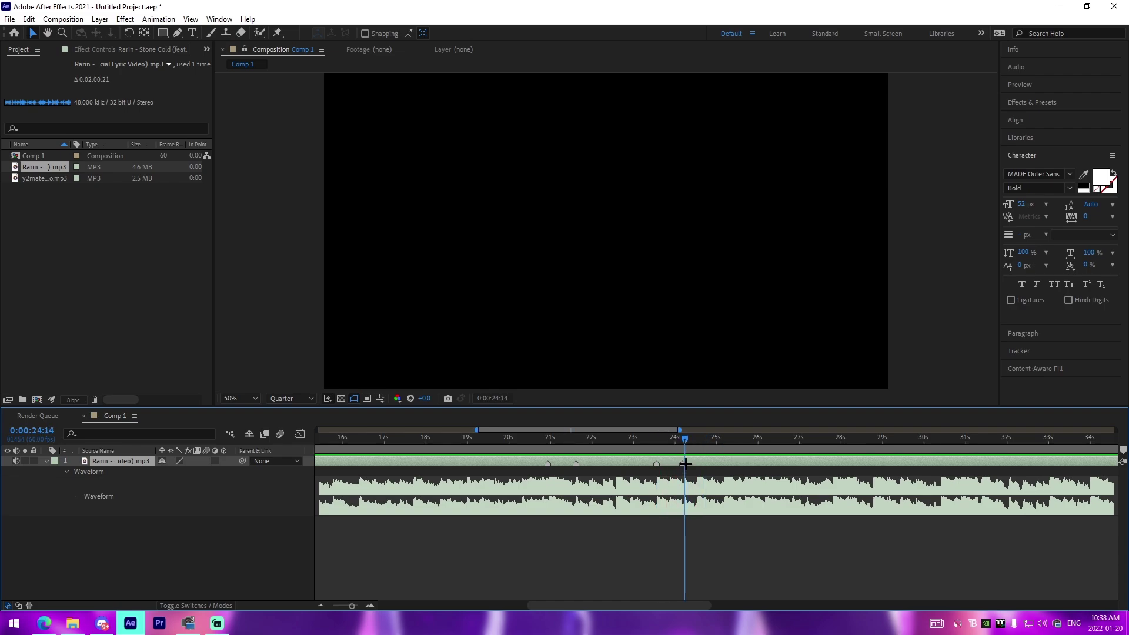
# Split the audio layer at 0:00:18:25 and delete the part before the cut
pyautogui.click(443, 438)
pyautogui.click(456, 462)
pyautogui.hotkey('ctrl', 'shift', 'd')
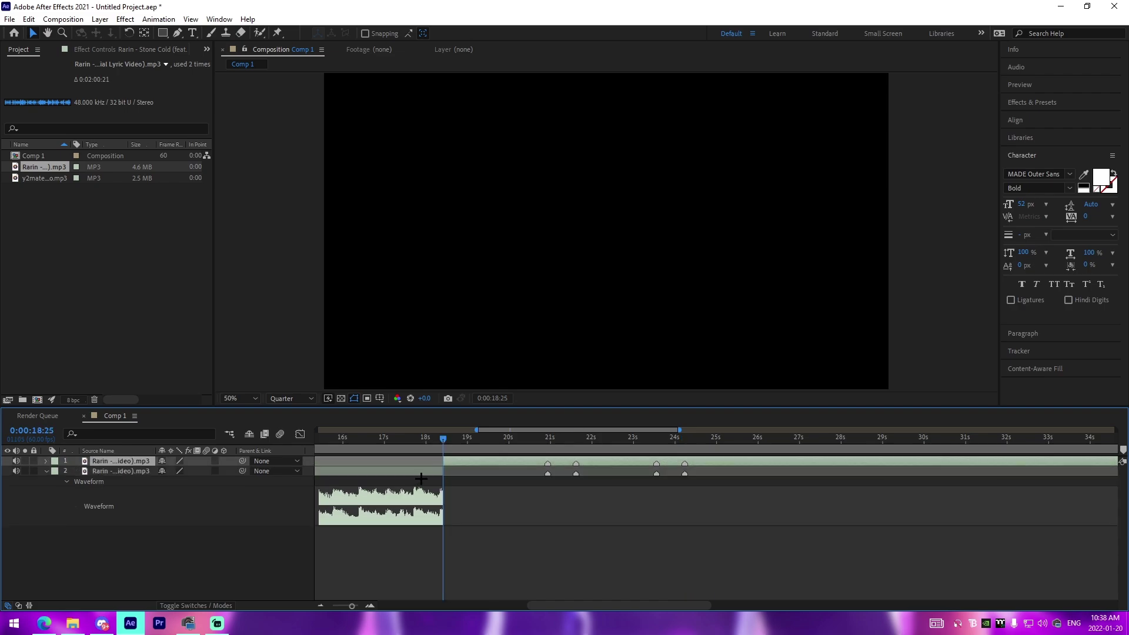
pyautogui.click(442, 469)
pyautogui.press('Delete')
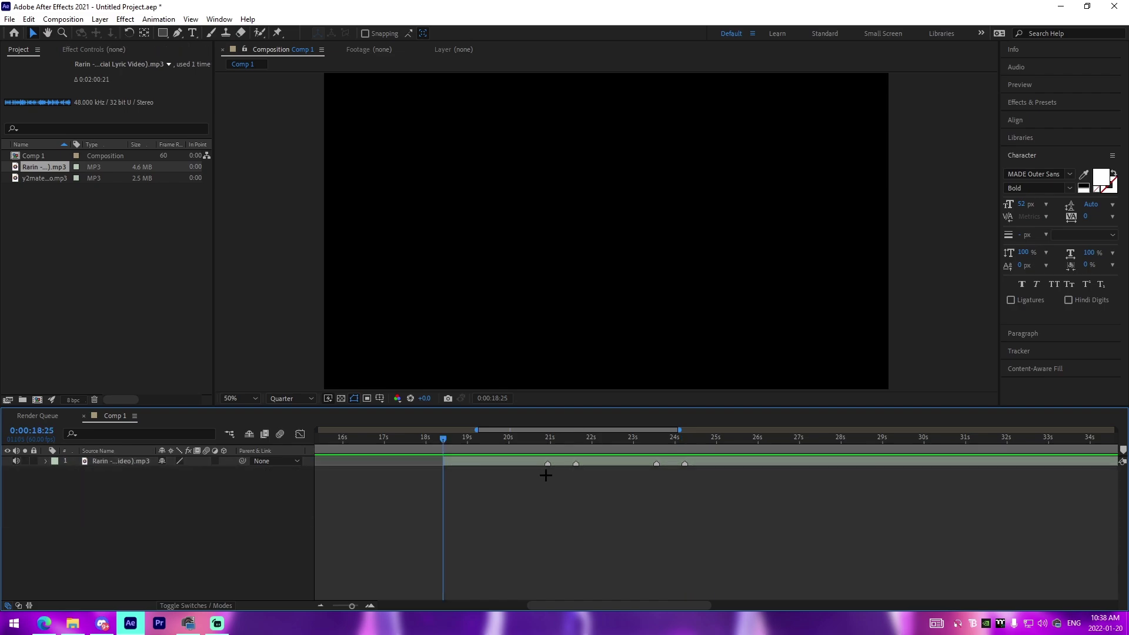
# Trim the audio layer's end to its last marker at 0:00:24:14 and move the remaining section to the start of the composition
pyautogui.click(686, 438)
pyautogui.click(708, 462)
pyautogui.hotkey('alt', ']')
pyautogui.click(363, 590)
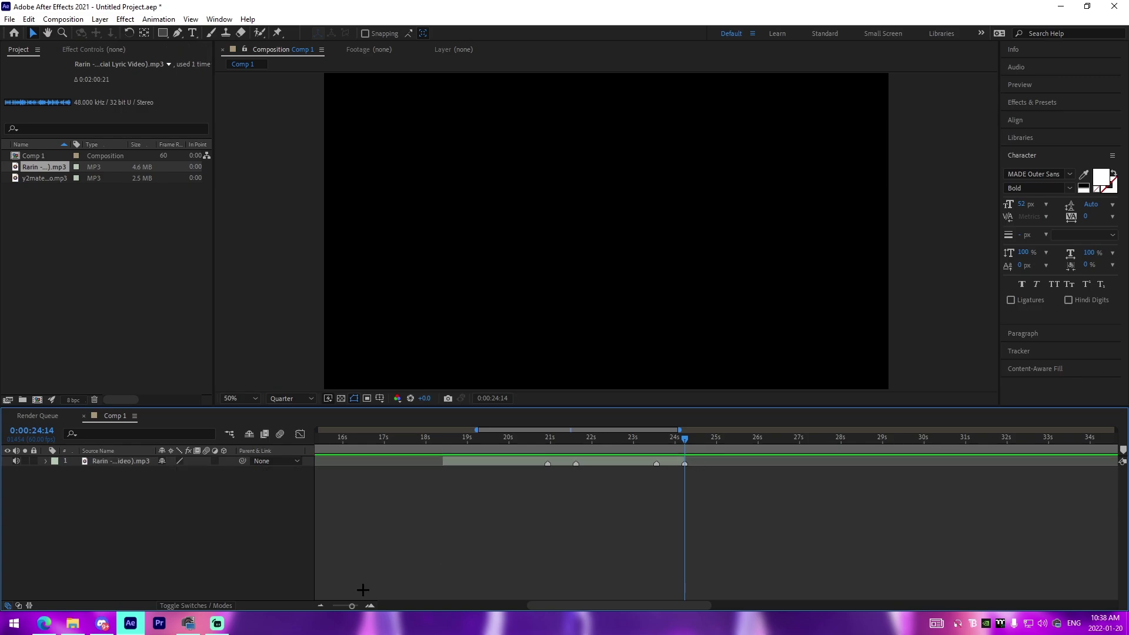
pyautogui.click(320, 605)
pyautogui.moveTo(550, 463); pyautogui.dragTo(330, 465)
# Switch to File Explorer and open the NEW JOSHY _) folder inside Lvk0Jan17 on the E: drive
pyautogui.click(73, 623)
pyautogui.scroll(-5, 625, 333)
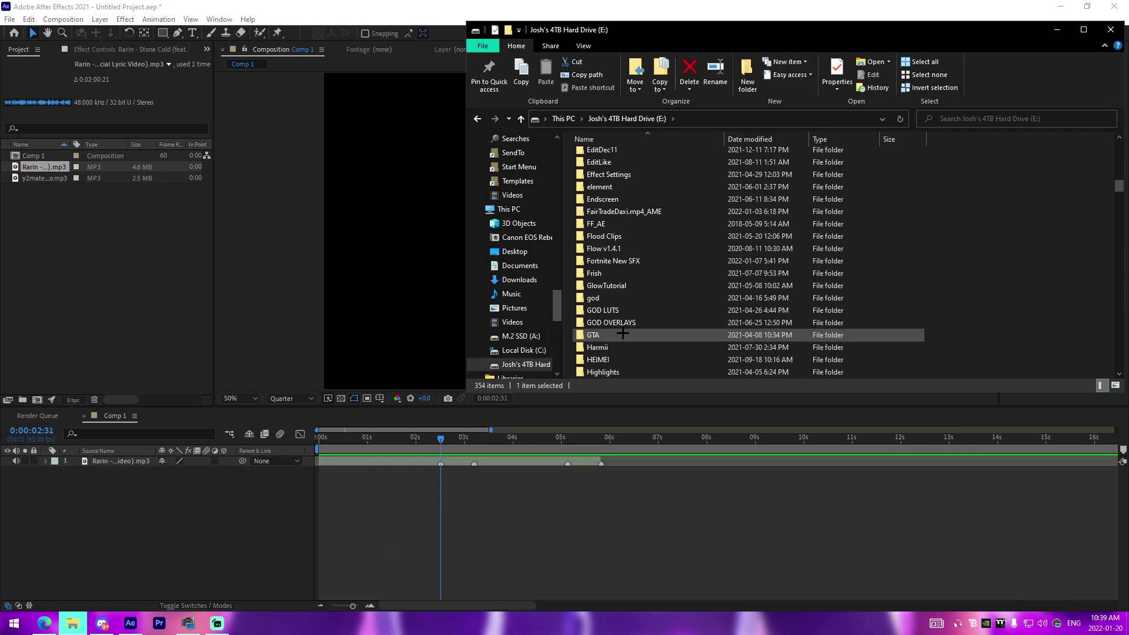
pyautogui.scroll(-5, 625, 332)
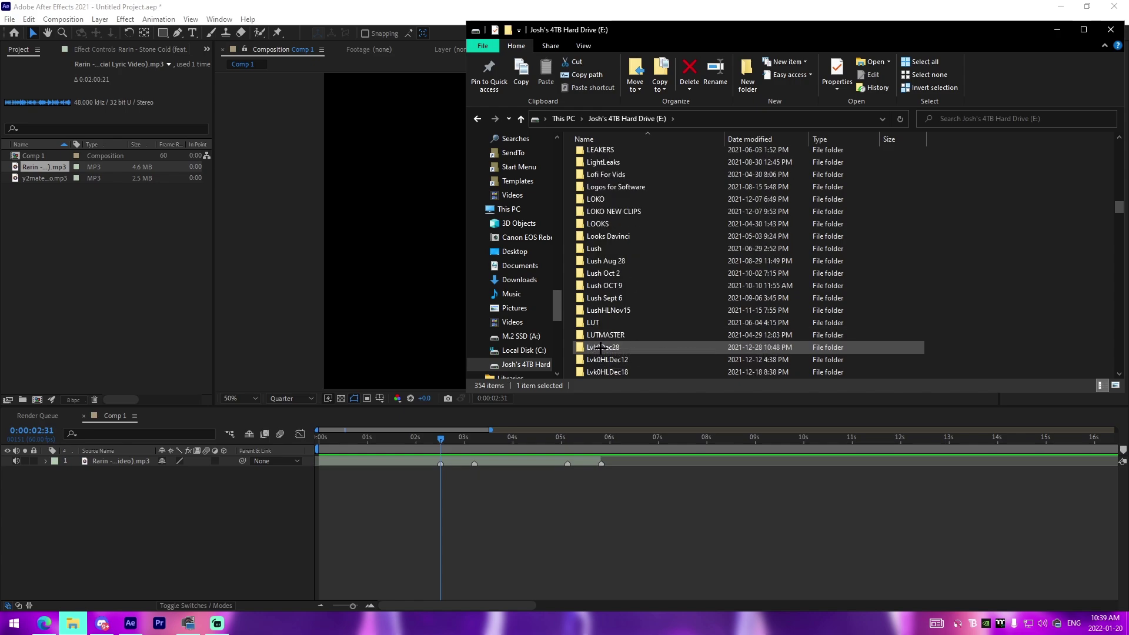
pyautogui.doubleClick(615, 321)
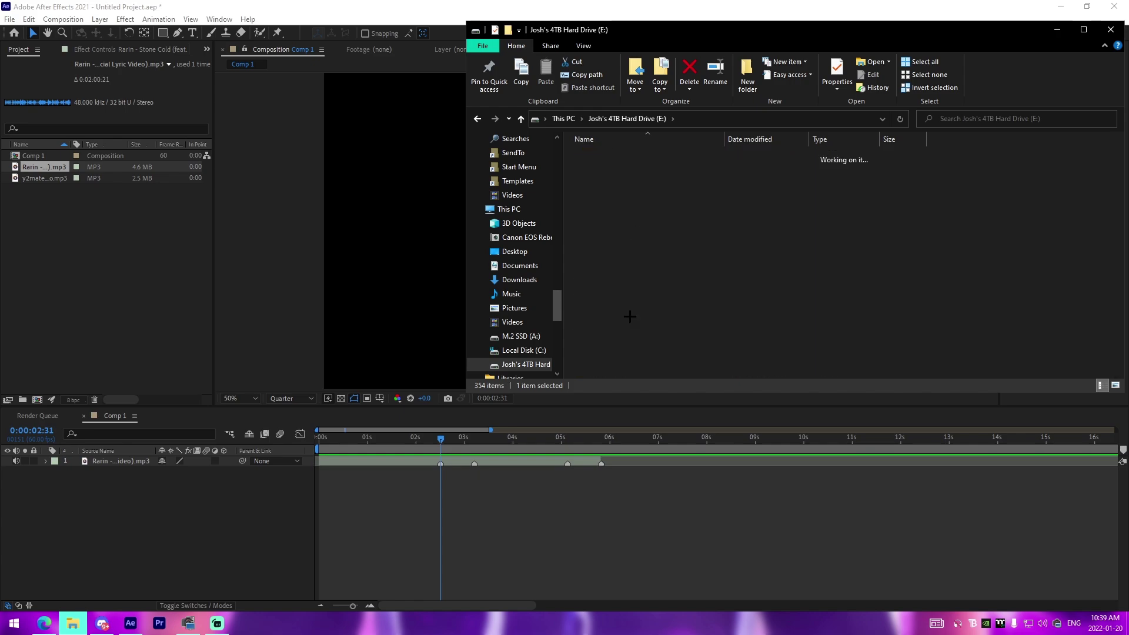
pyautogui.doubleClick(609, 156)
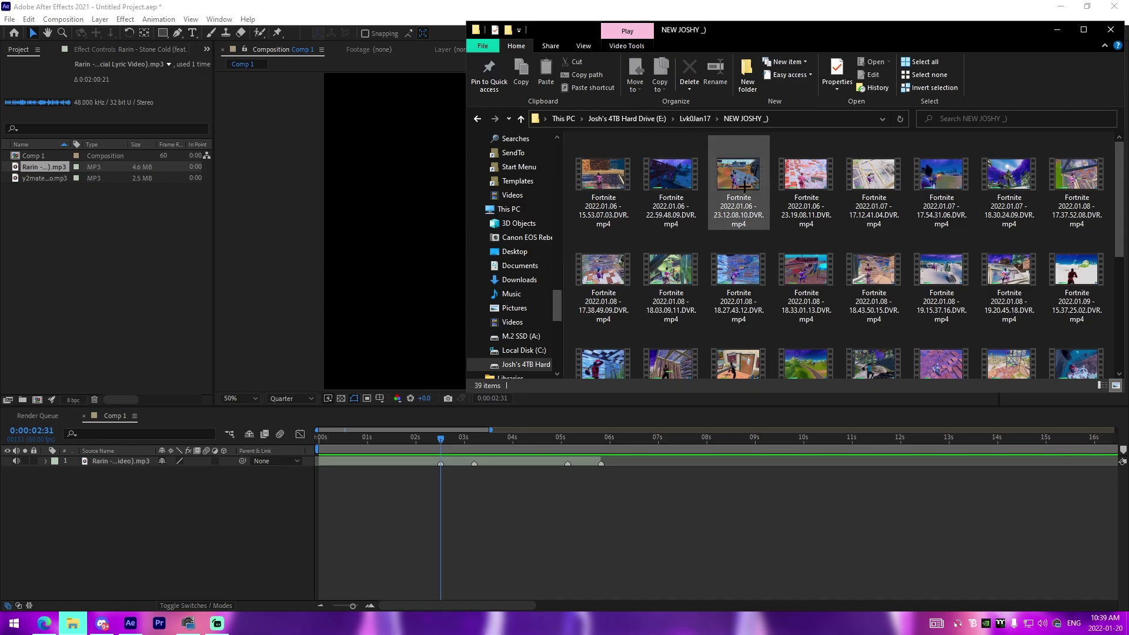
# Preview the gameplay recordings for a good elimination and import Fortnite 2022.01.08 - 18.03.09.11.DVR.mp4 into the After Effects project
pyautogui.doubleClick(736, 218)
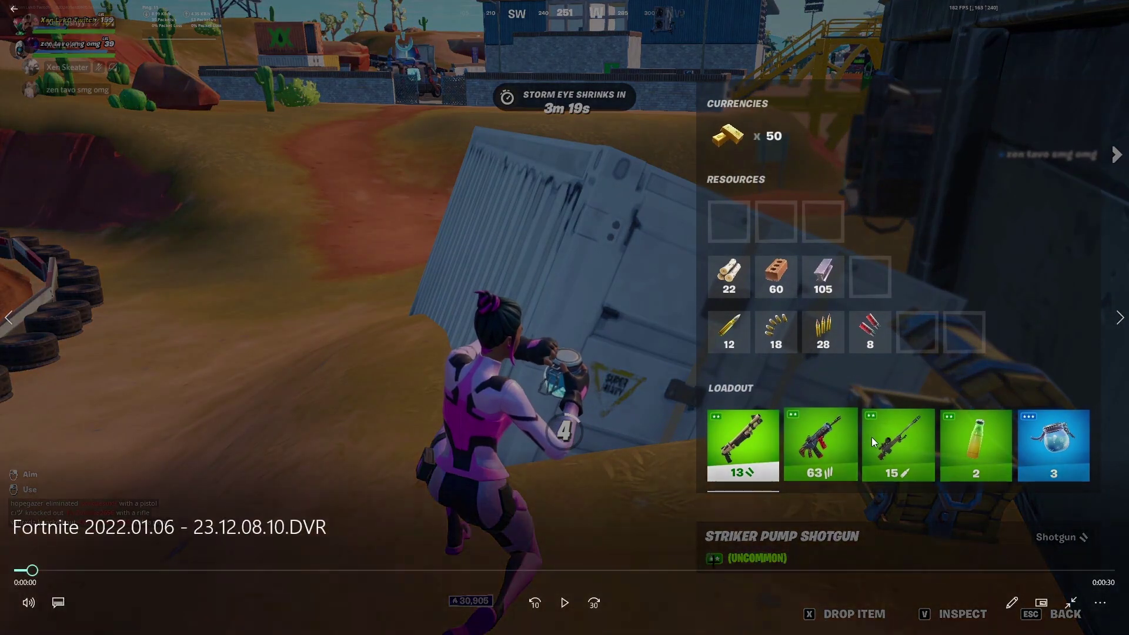
pyautogui.click(819, 570)
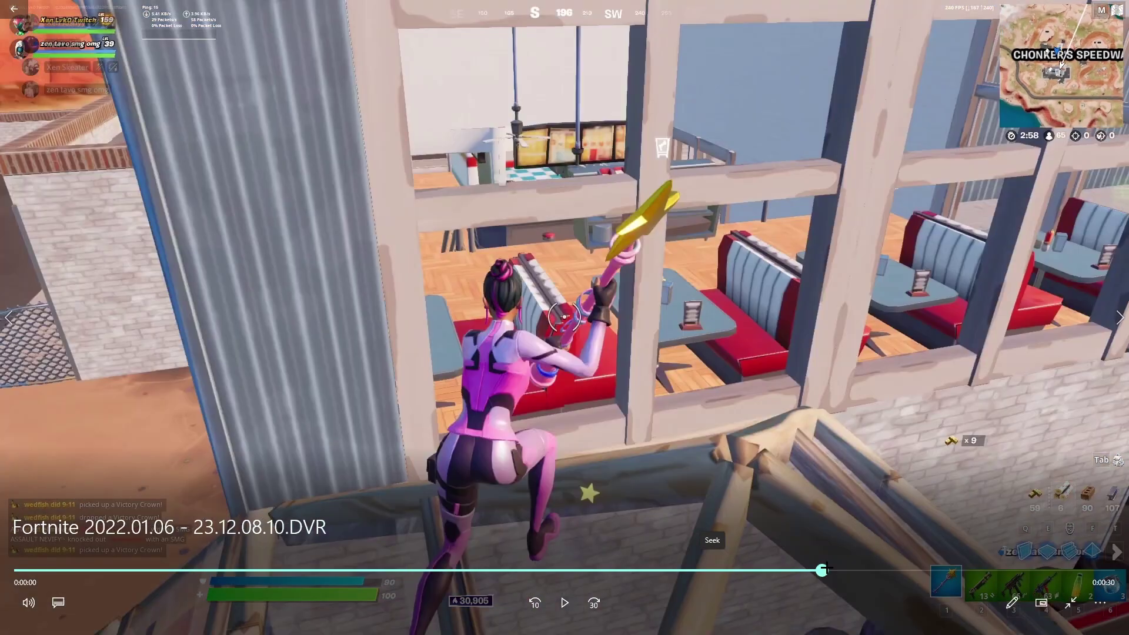
pyautogui.click(924, 570)
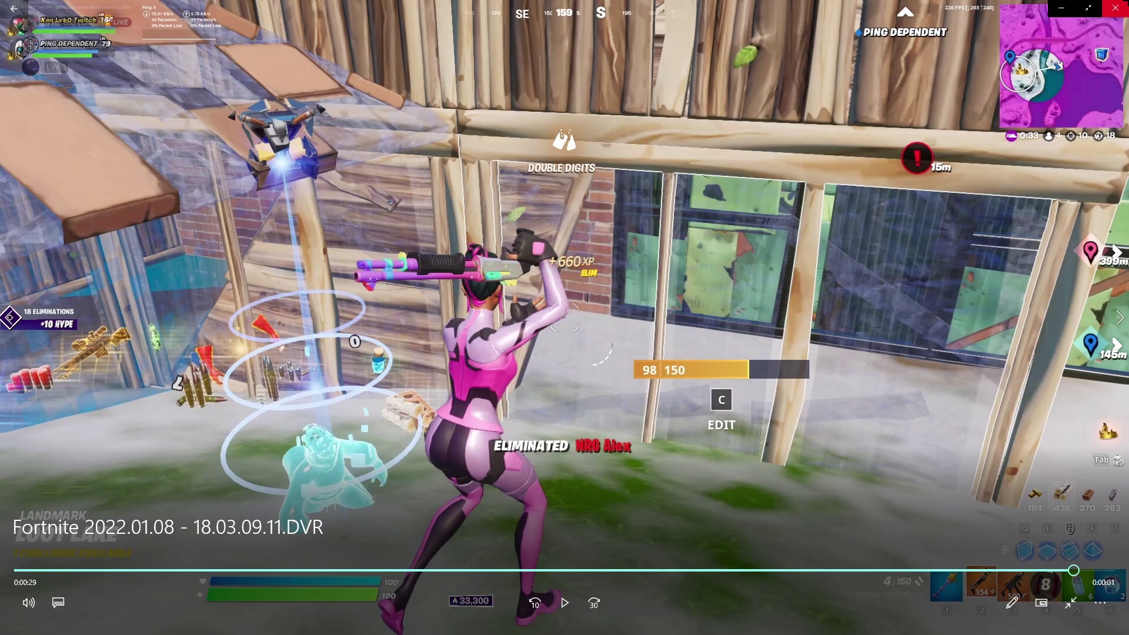
pyautogui.click(1116, 8)
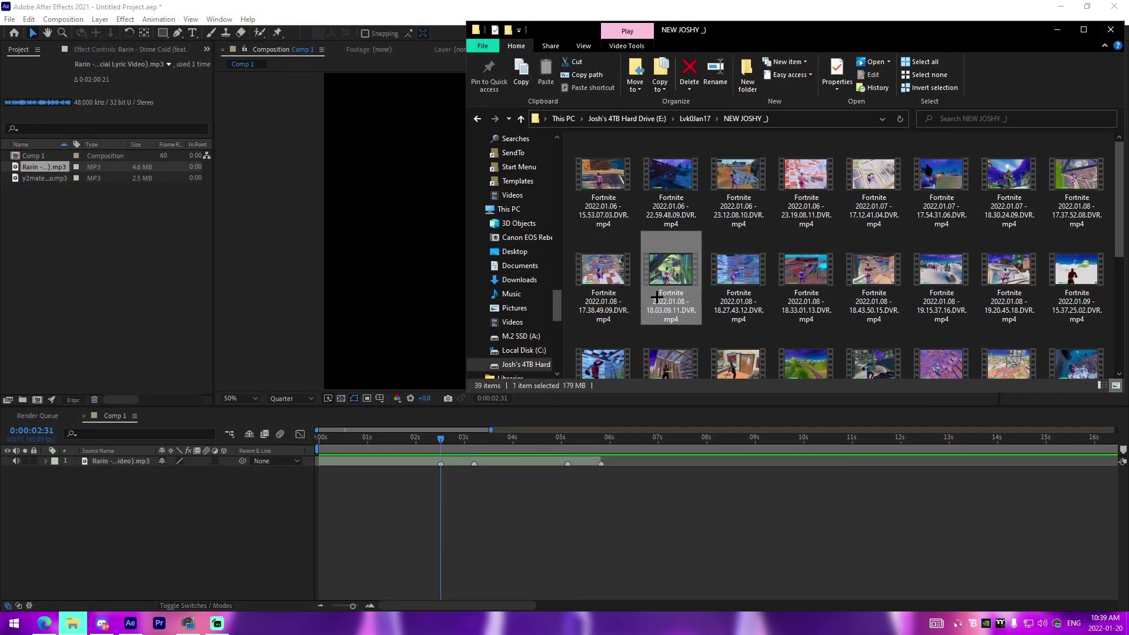
pyautogui.moveTo(657, 298); pyautogui.dragTo(82, 226)
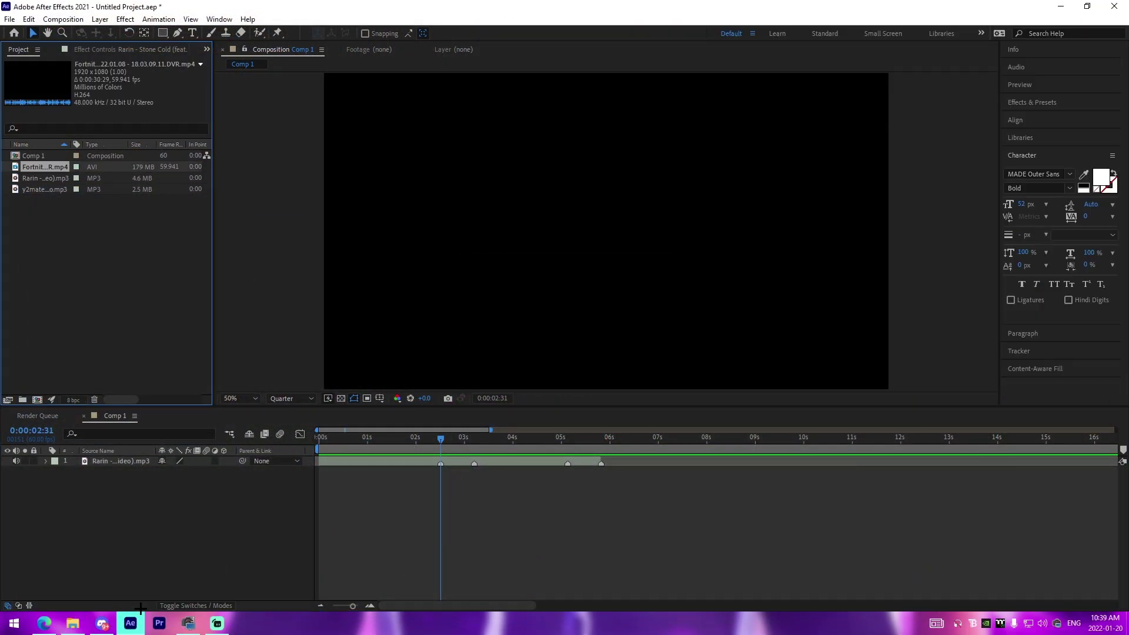
# Preview more recordings in File Explorer and import Fortnite 2022.01.08 - 18.27.43.12.DVR.mp4 into the project
pyautogui.click(70, 627)
pyautogui.doubleClick(1009, 182)
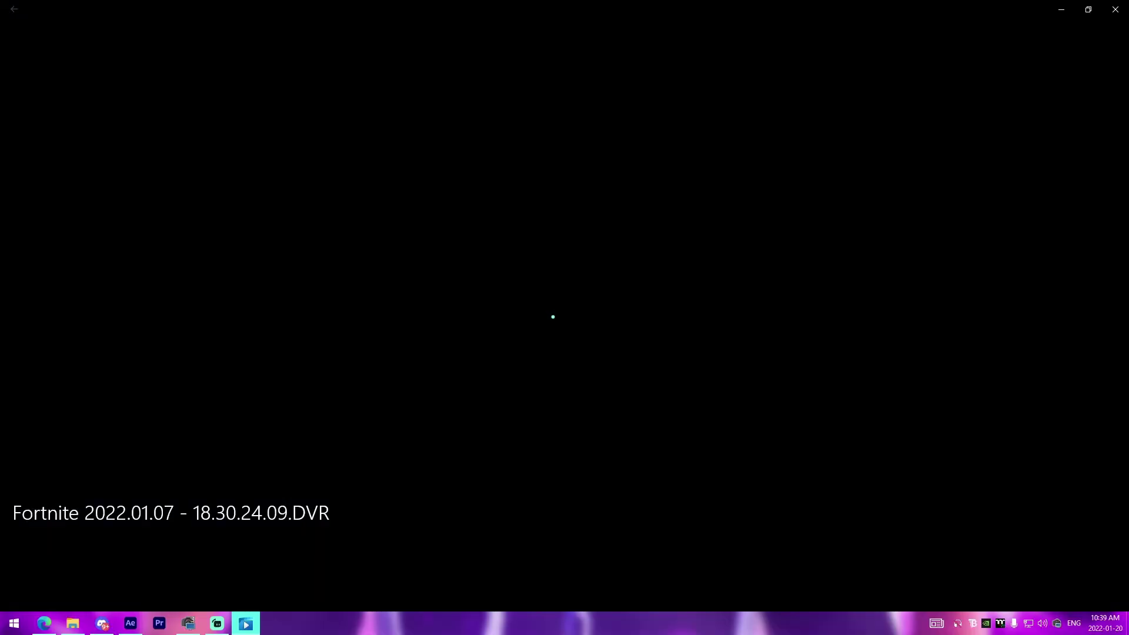
pyautogui.click(701, 569)
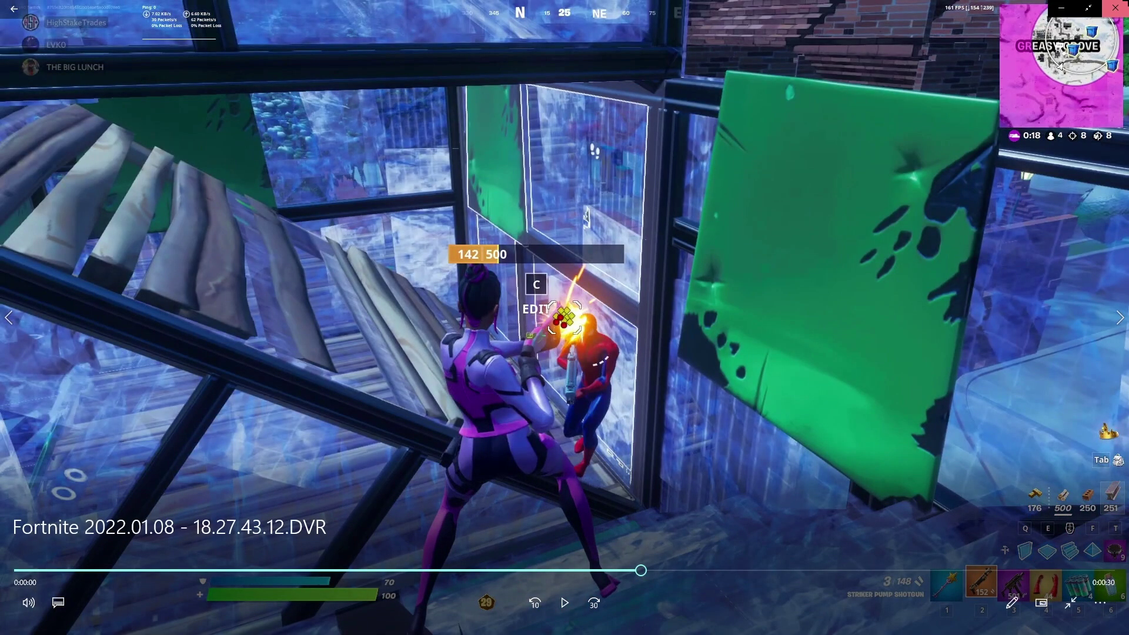
pyautogui.click(1115, 8)
pyautogui.moveTo(671, 291); pyautogui.dragTo(128, 243)
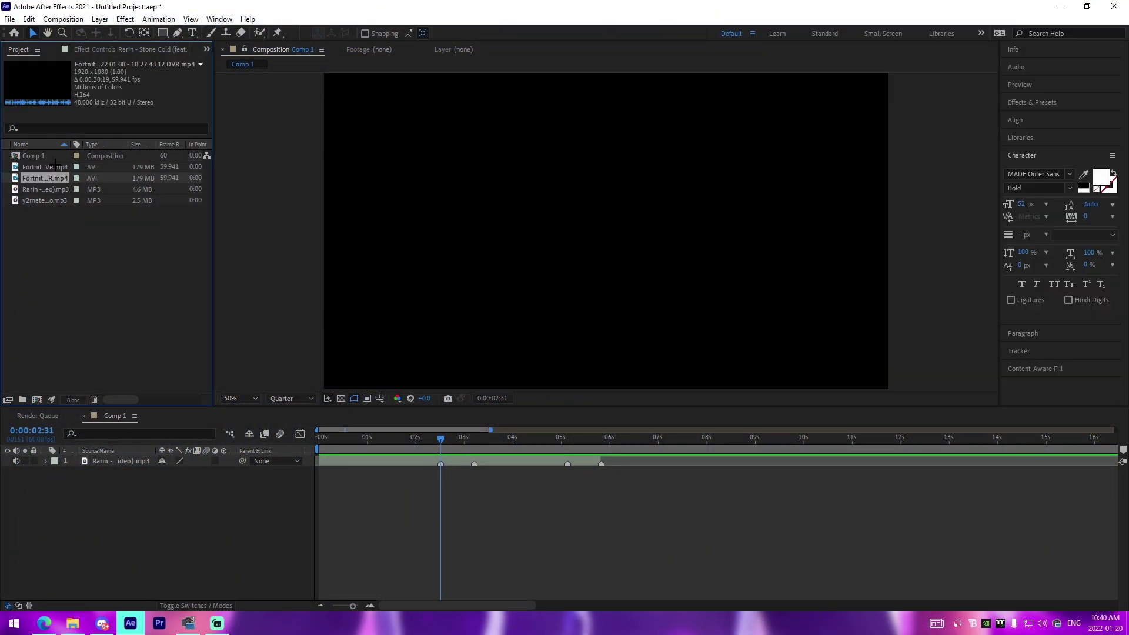
# Open the 18.27.43.12 recording as footage and set its in point to 0:00:14:20 and its out point to about 18 seconds
pyautogui.doubleClick(44, 178)
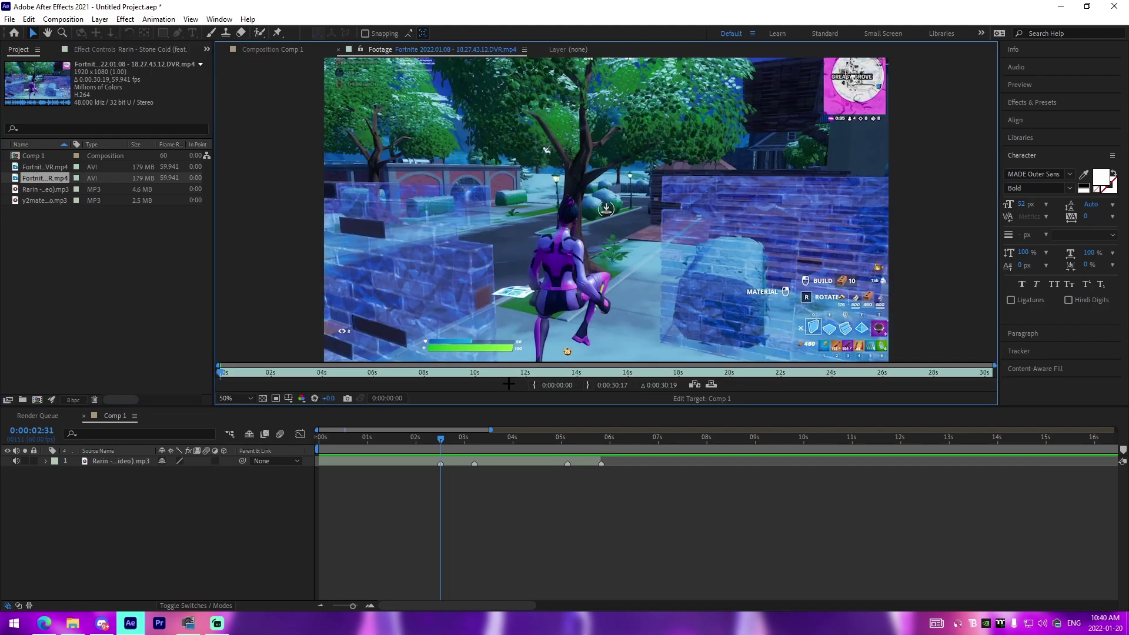
pyautogui.moveTo(760, 377); pyautogui.dragTo(586, 425)
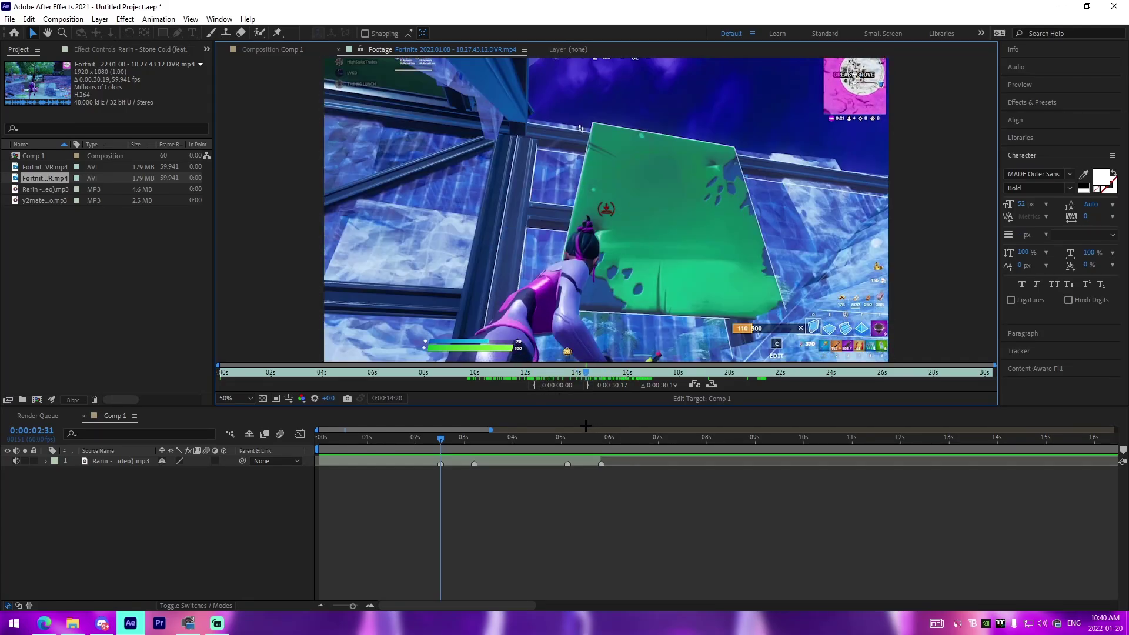
pyautogui.click(532, 386)
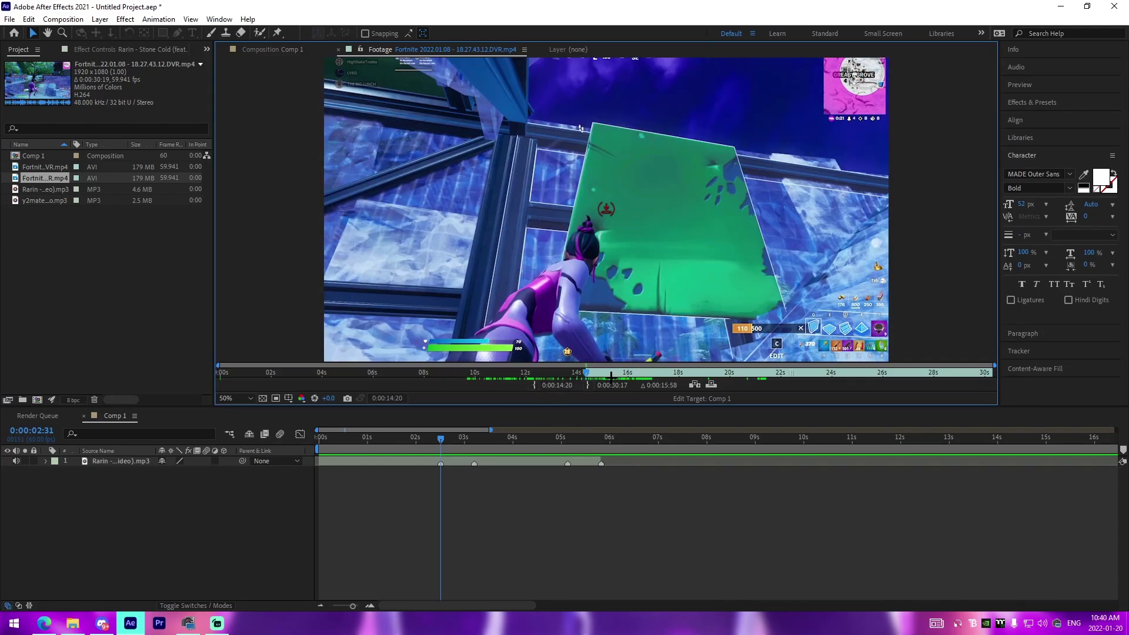
pyautogui.moveTo(611, 375); pyautogui.dragTo(679, 401)
pyautogui.click(587, 386)
# Place the trimmed gameplay clip above the audio layer and align its shotgun hit with the first marker at 0:00:02:31
pyautogui.moveTo(65, 182); pyautogui.dragTo(394, 462)
pyautogui.click(370, 605)
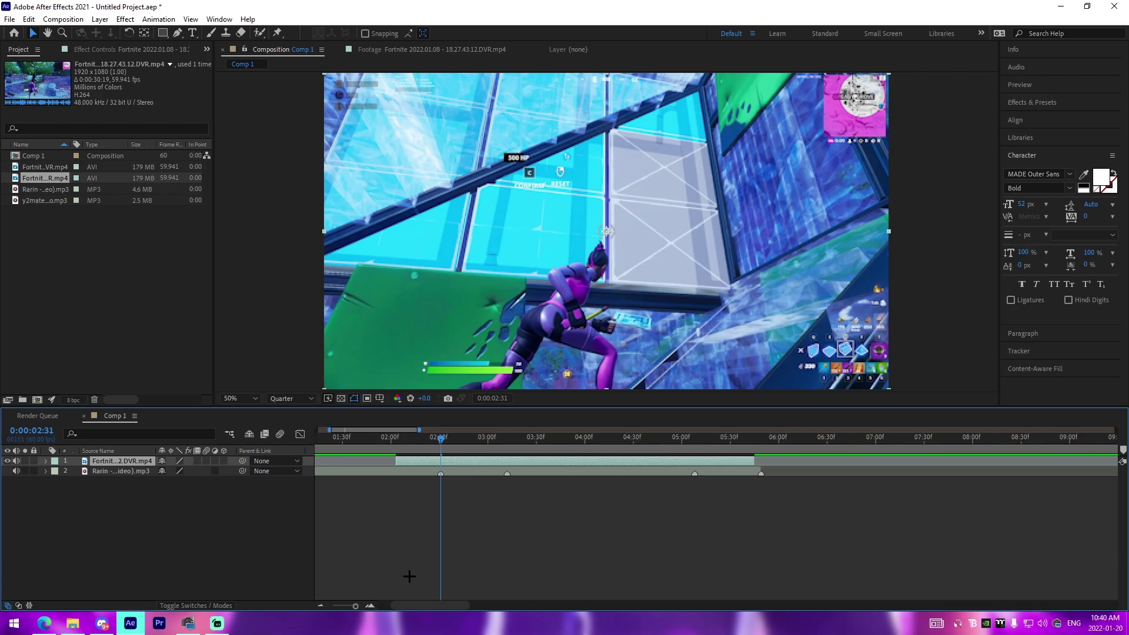
pyautogui.moveTo(614, 464); pyautogui.dragTo(527, 470)
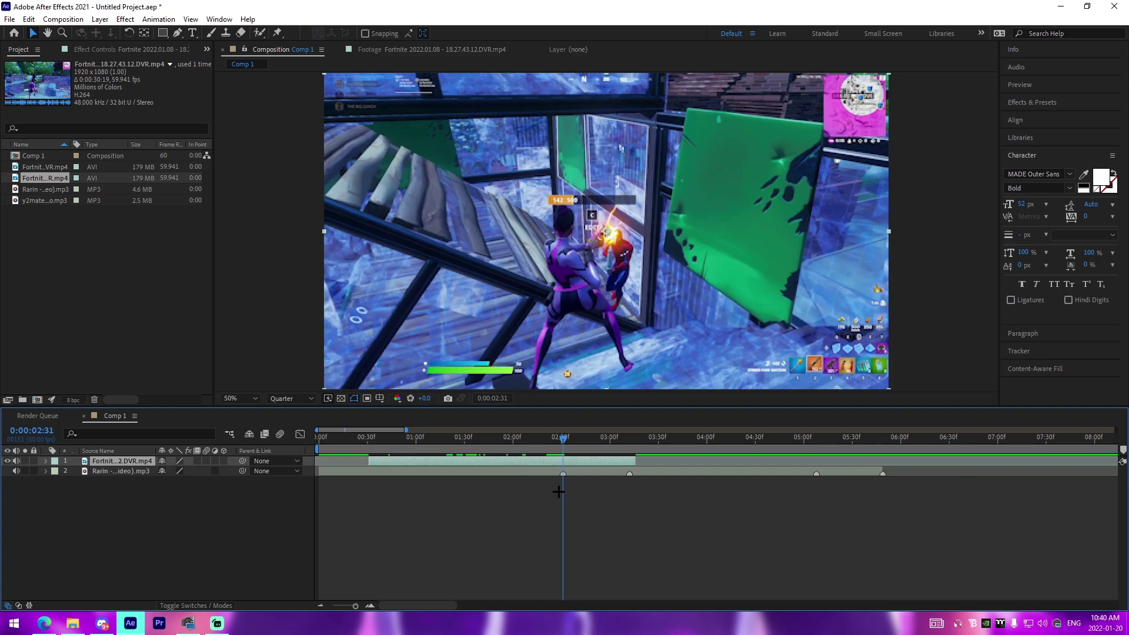
pyautogui.click(559, 491)
# Set the composition preview resolution to Full and inspect the shotgun hit frame at the first marker up close
pyautogui.click(370, 606)
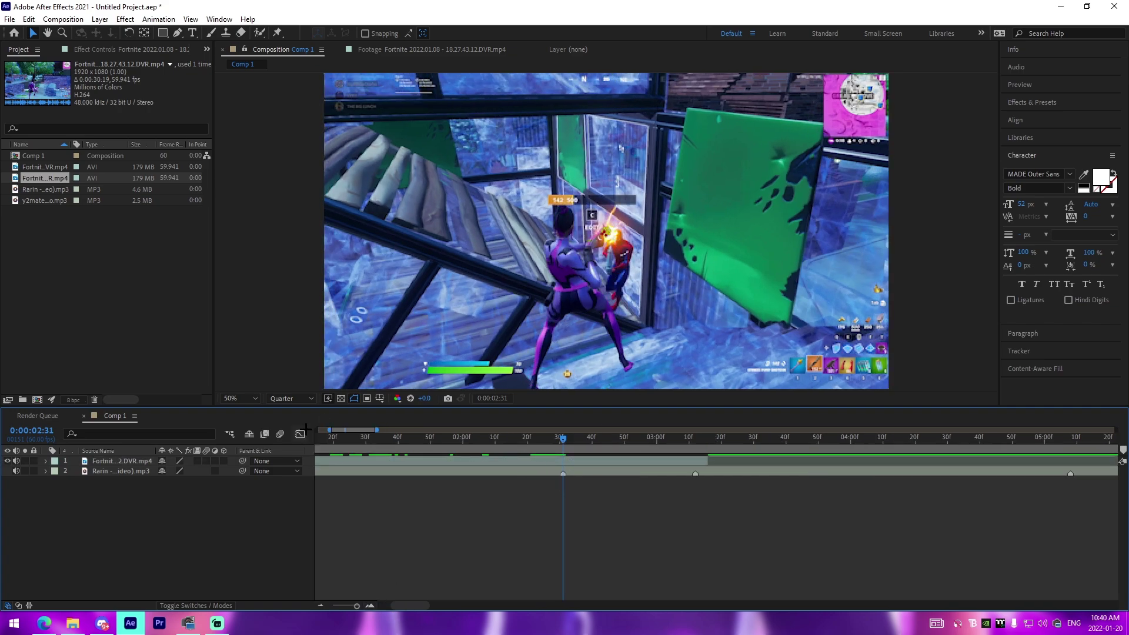
pyautogui.hotkey('ctrl', 'j')
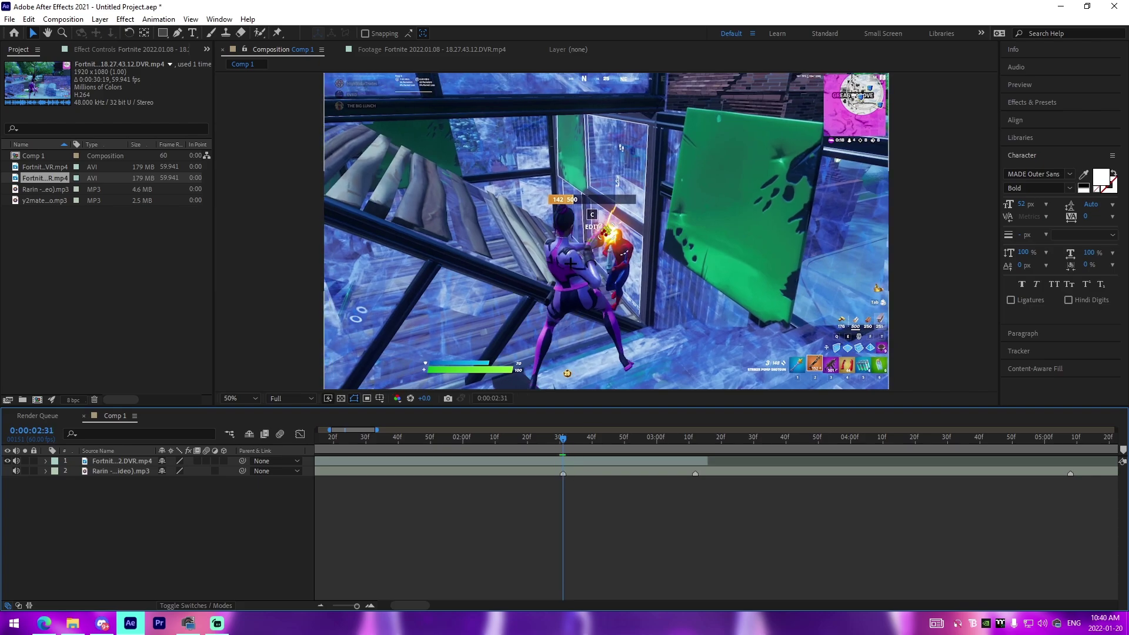
pyautogui.scroll(4, 607, 231)
pyautogui.scroll(-2, 601, 256)
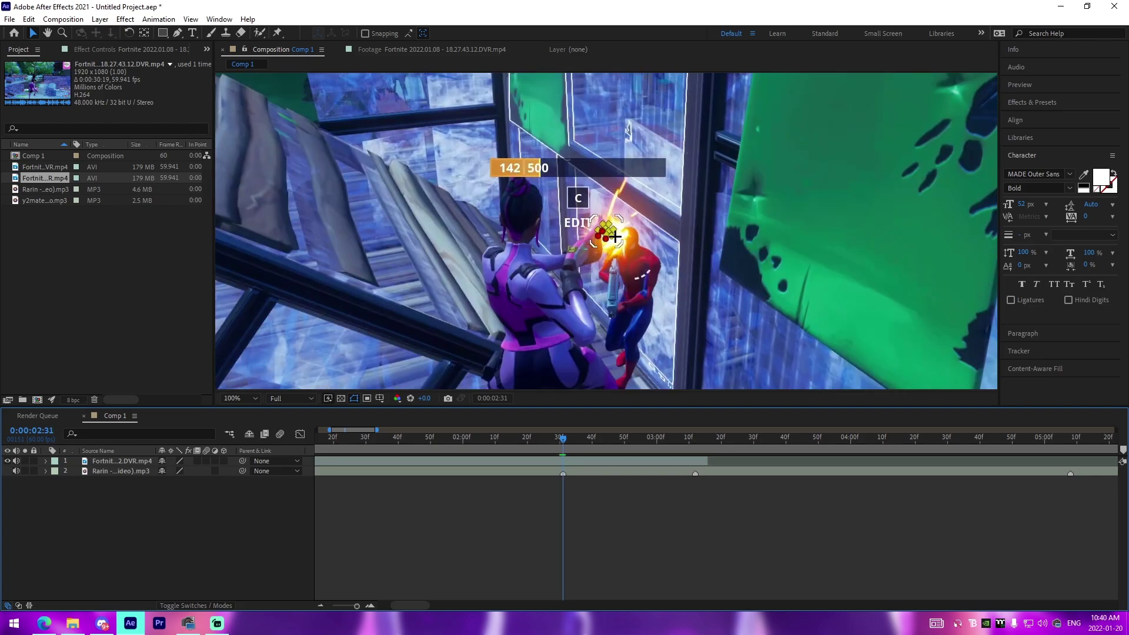
# Trim the gameplay clip's end to the second audio marker and extend its start to the beginning of the composition
pyautogui.moveTo(710, 463); pyautogui.dragTo(695, 463)
pyautogui.click(323, 604)
pyautogui.click(340, 462)
pyautogui.click(368, 514)
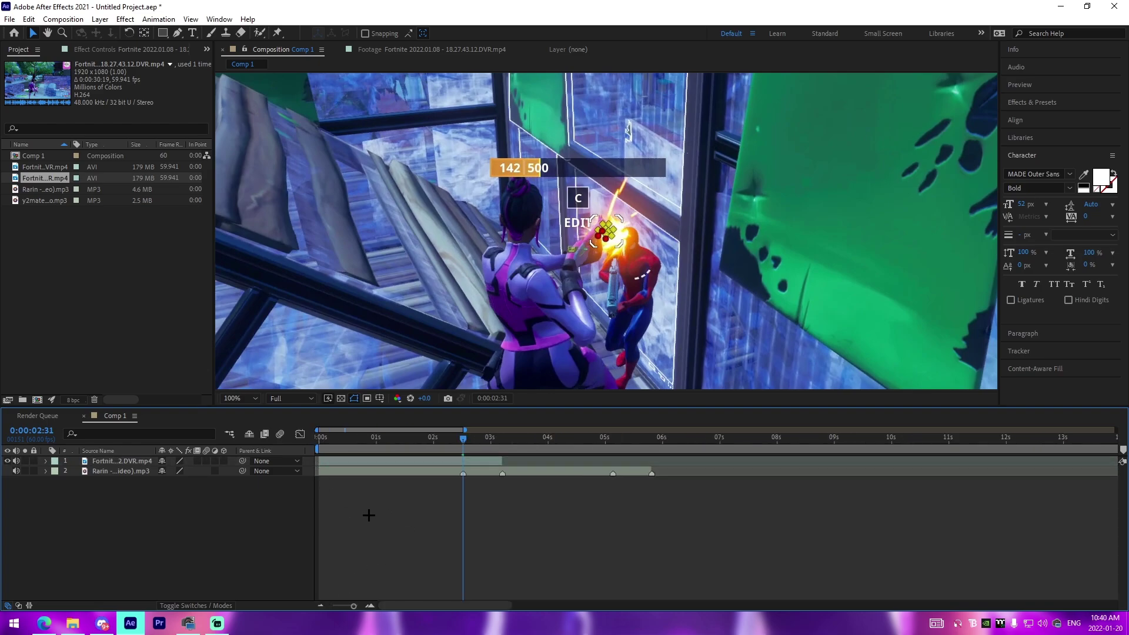
# Play the composition from the beginning with the whole frame in view to check the clip's sync with the music
pyautogui.press('Home')
pyautogui.press('space')
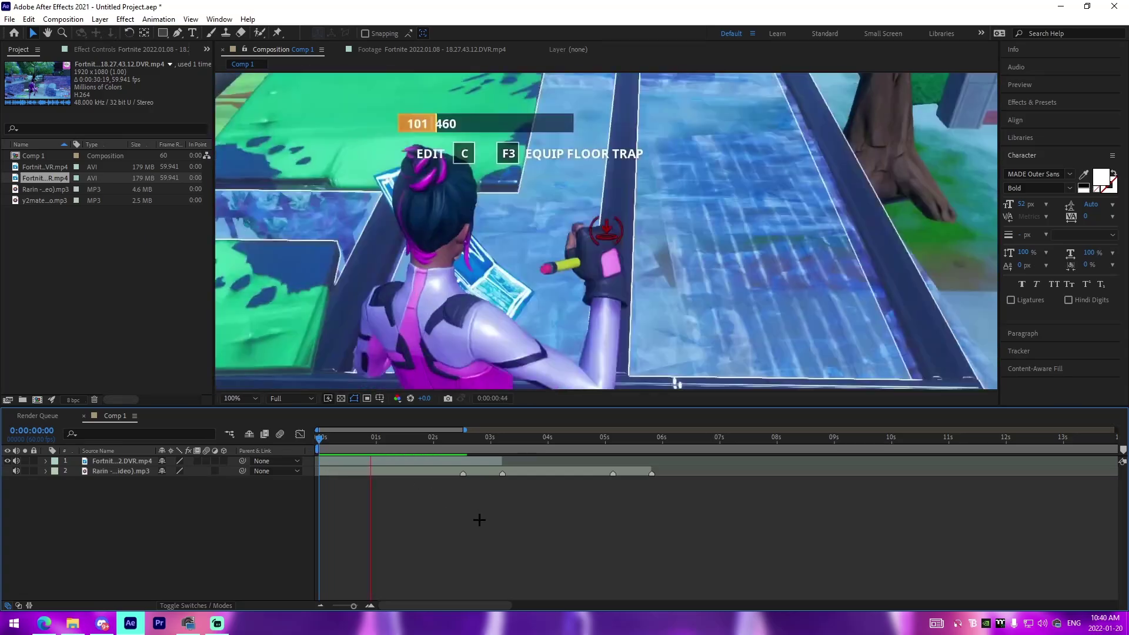
pyautogui.press('space')
pyautogui.scroll(-4, 373, 385)
pyautogui.press('space')
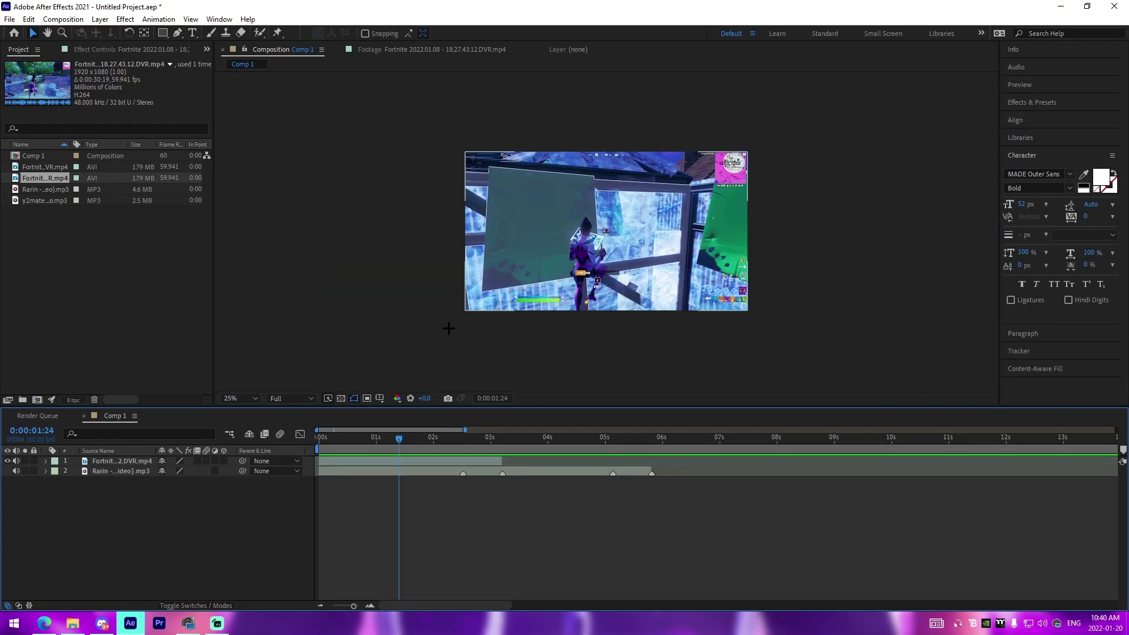
# Enlarge the composition preview to 50% and replay the shotgun-hit section to check its sync with the music
pyautogui.scroll(2, 448, 328)
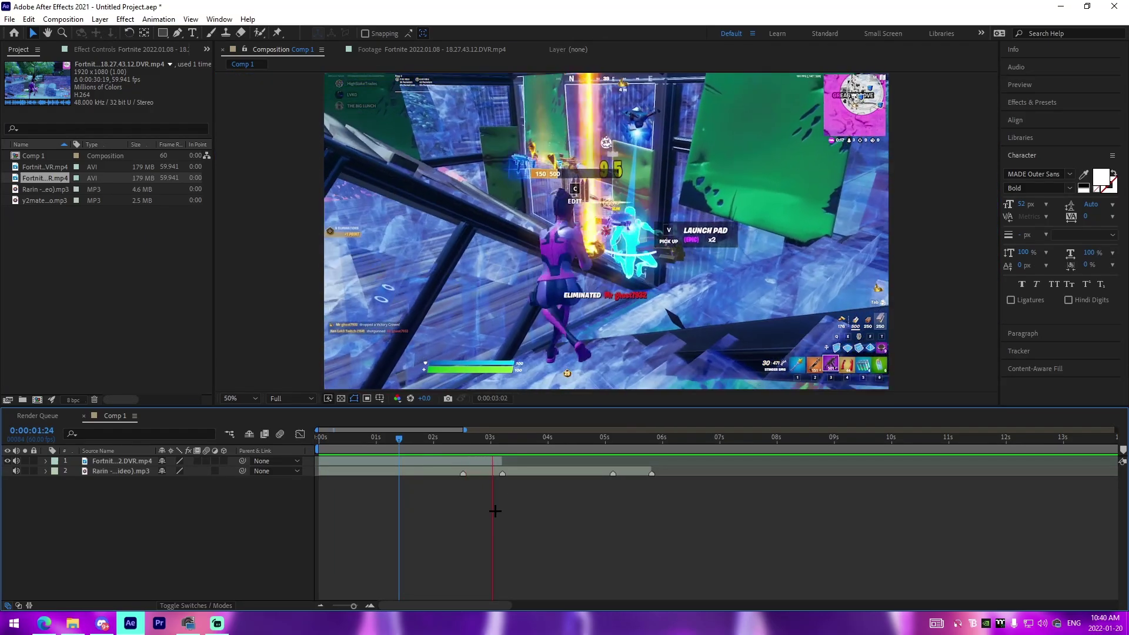
pyautogui.press('space')
pyautogui.press('space')
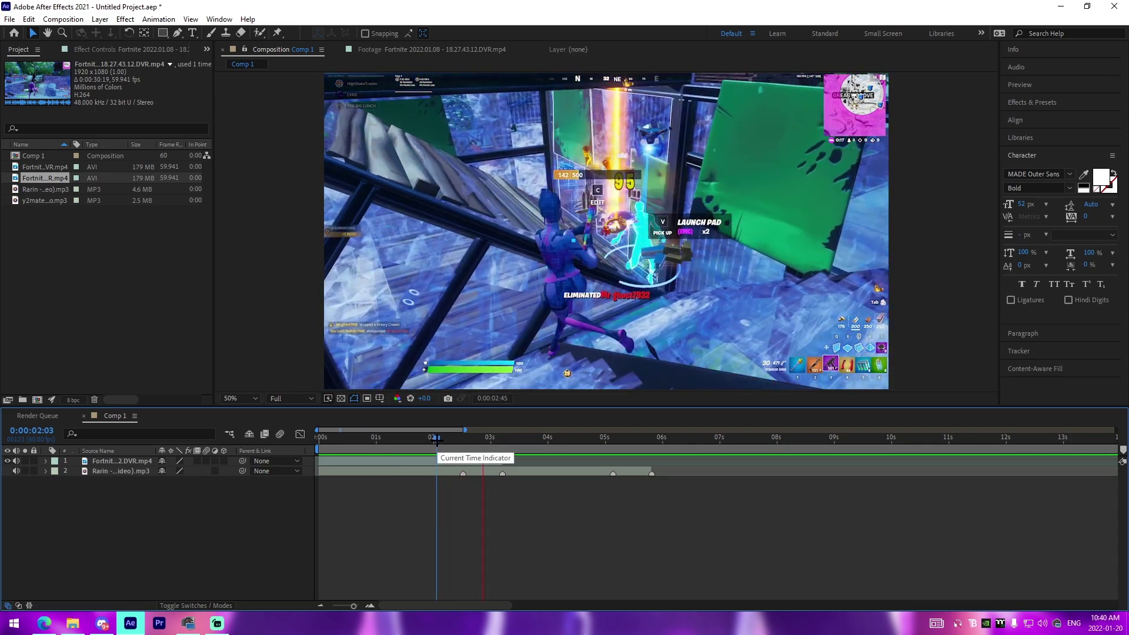
pyautogui.press('space')
pyautogui.press('space')
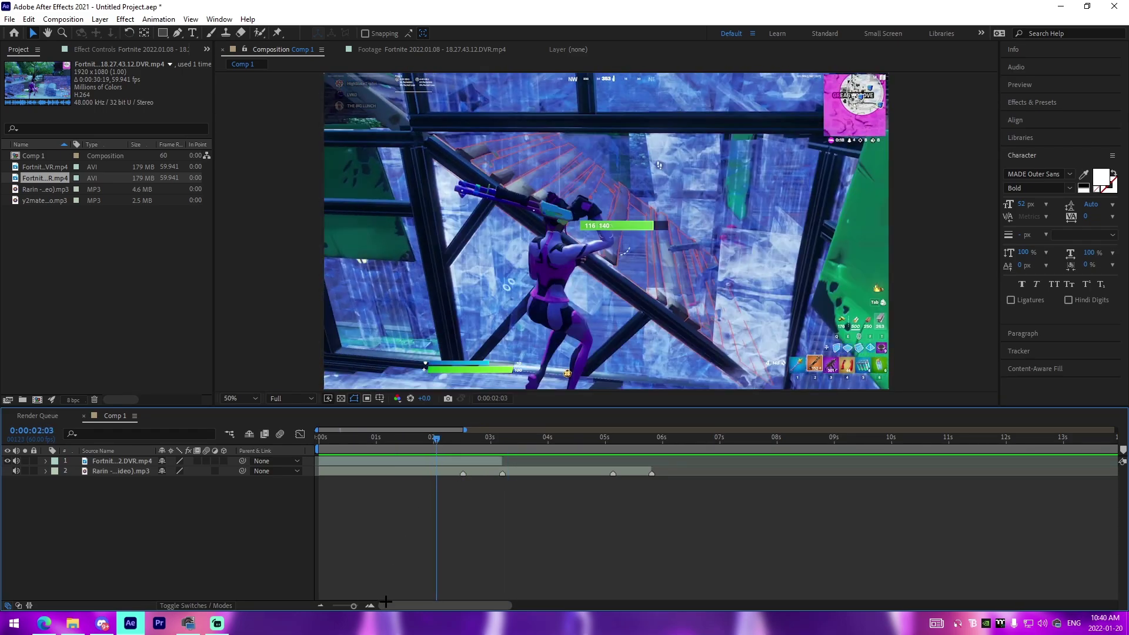
# Open the 18.03.09.11 gameplay clip and trim it around its shotgun hit, with the In point at 0:00:26:12
pyautogui.doubleClick(53, 167)
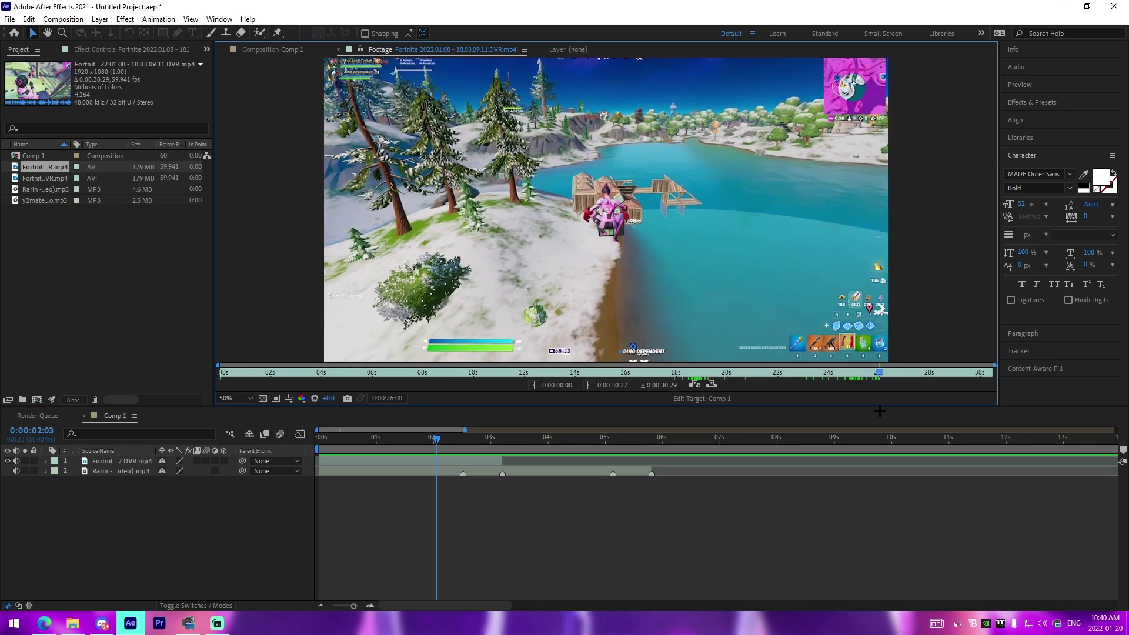
pyautogui.click(533, 386)
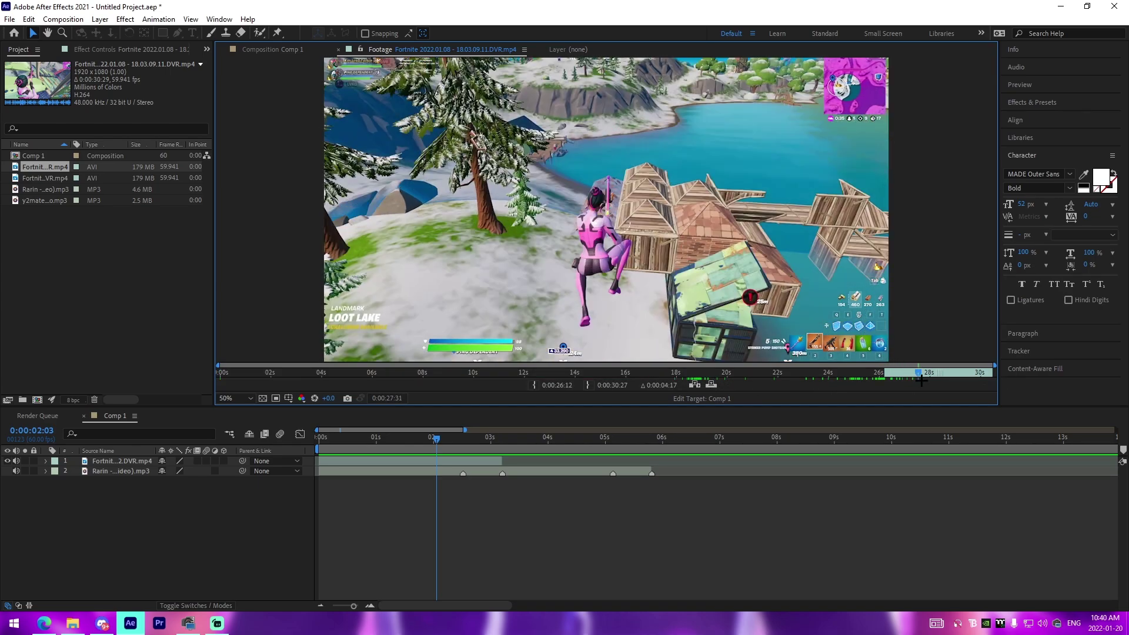
pyautogui.click(588, 386)
# Place the trimmed clip above the audio, align its hit with the third marker at 0:00:05:08, and trim it to span the second to fourth markers
pyautogui.moveTo(51, 168); pyautogui.dragTo(532, 467)
pyautogui.click(613, 437)
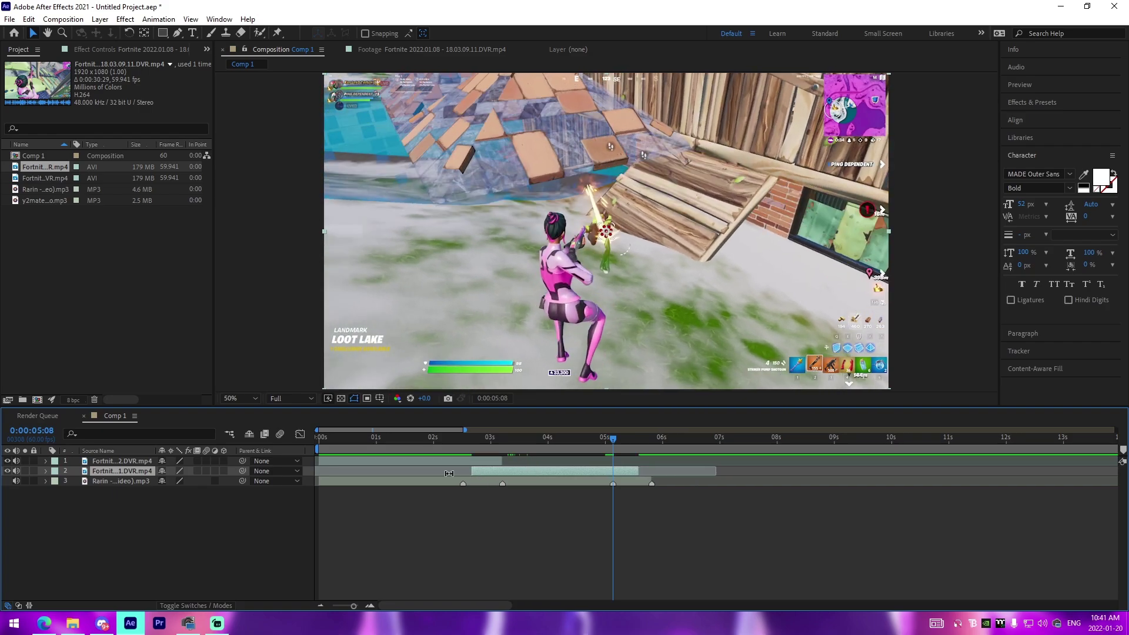
pyautogui.moveTo(475, 474); pyautogui.dragTo(502, 474)
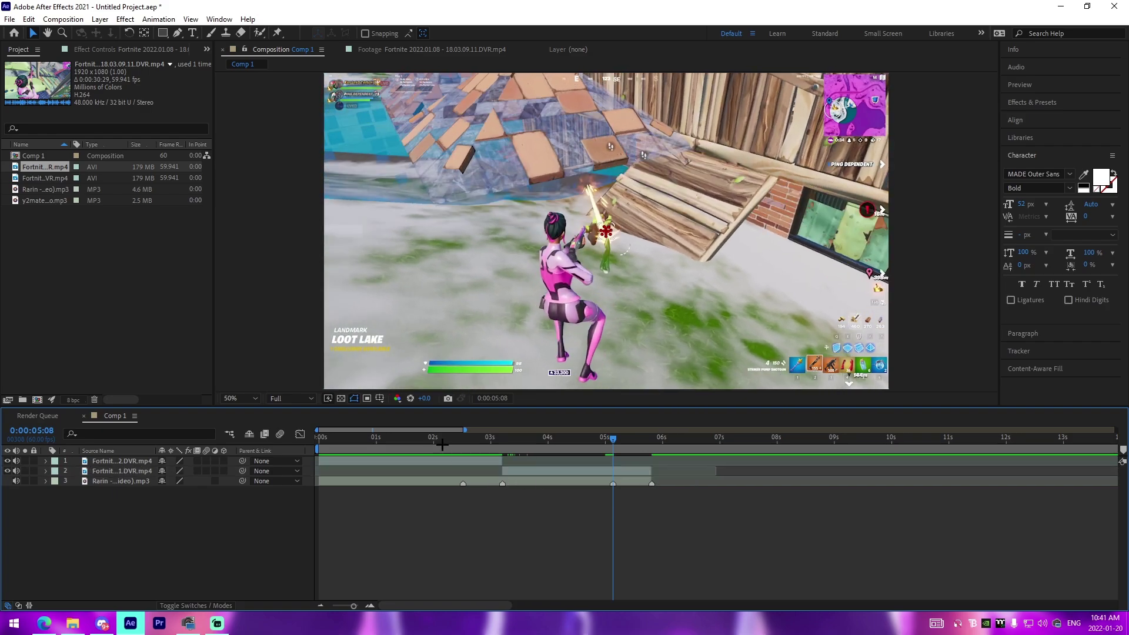
# Play the composition from 0:00:01:26 across both gameplay clips, and return to the shotgun hit at the first marker
pyautogui.click(401, 446)
pyautogui.press('space')
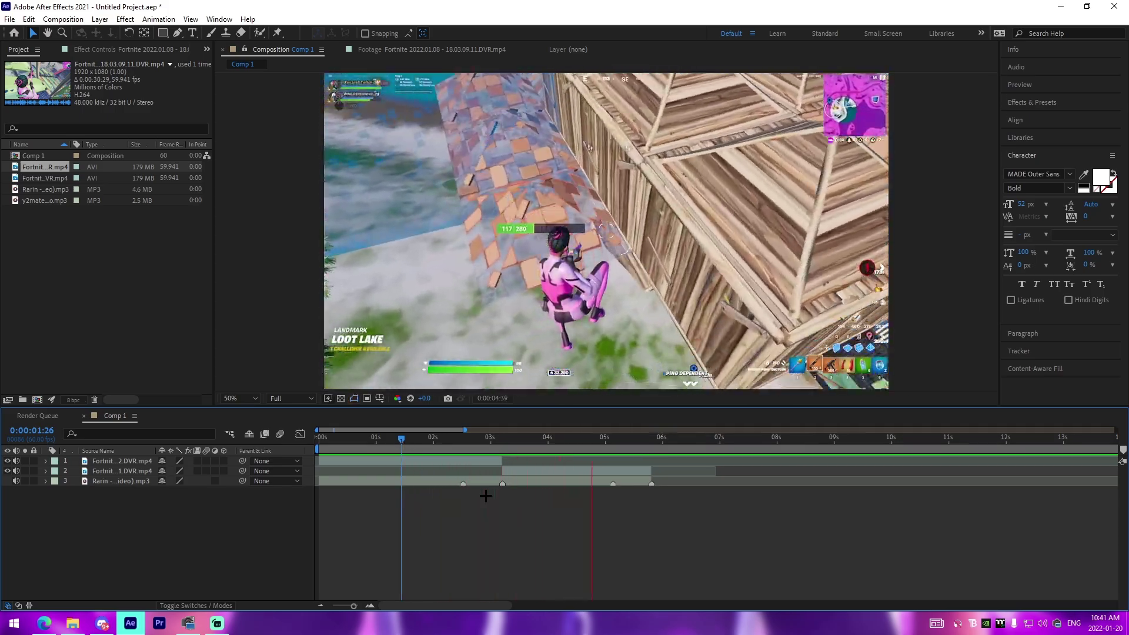
pyautogui.click(463, 440)
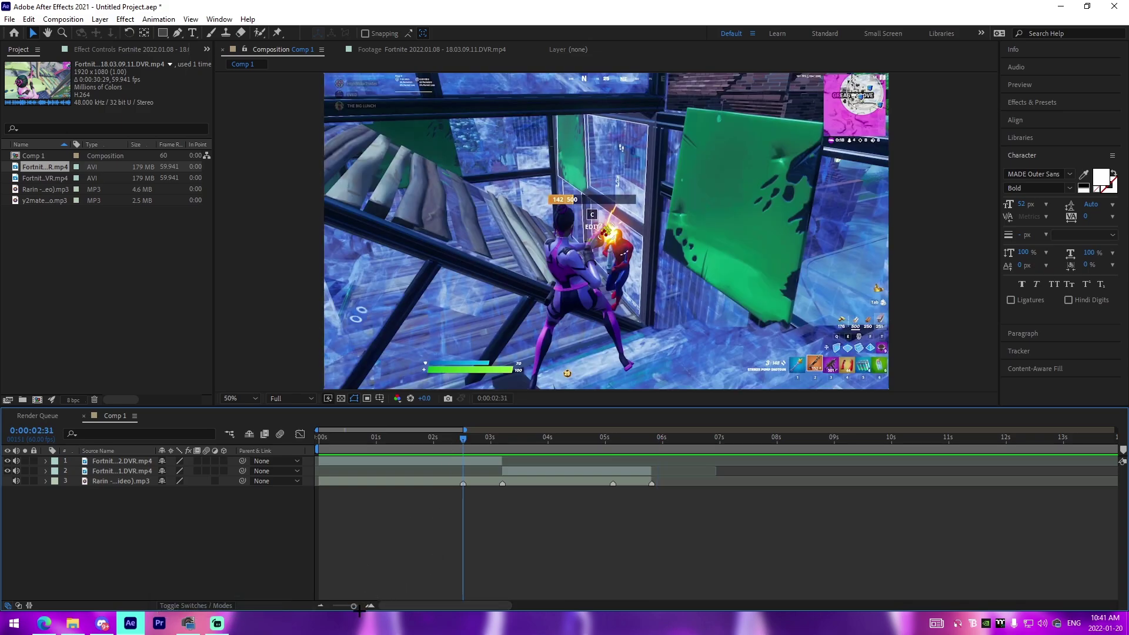
# Find the frame before the shotgun hit where the opponent comes into view and split the first gameplay clip there, at 0:00:02:06
pyautogui.click(422, 455)
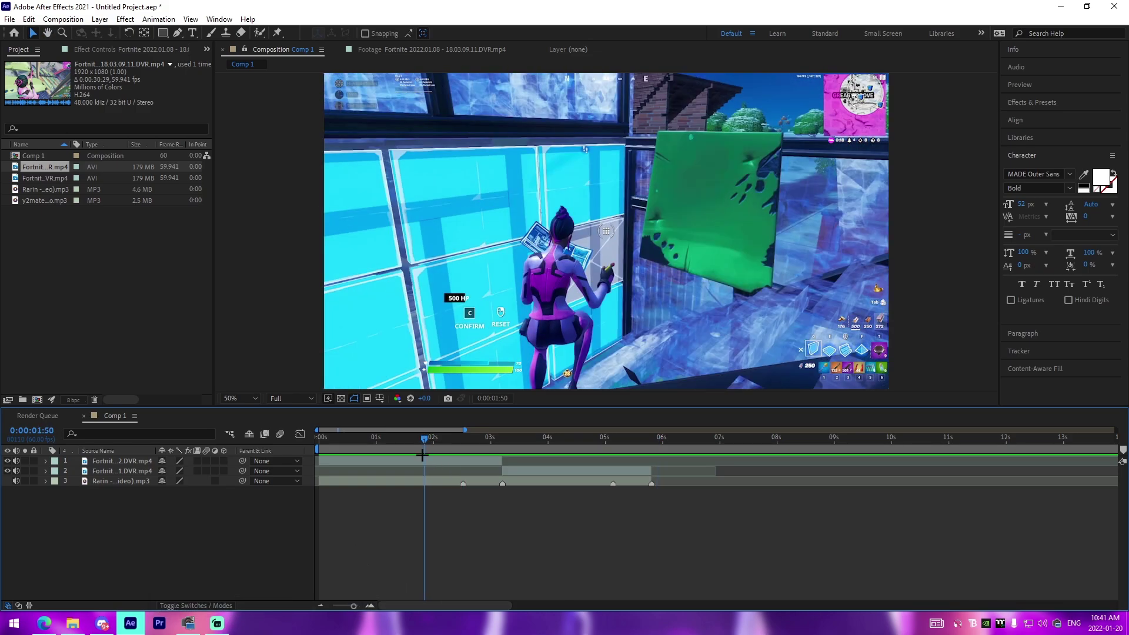
pyautogui.click(368, 606)
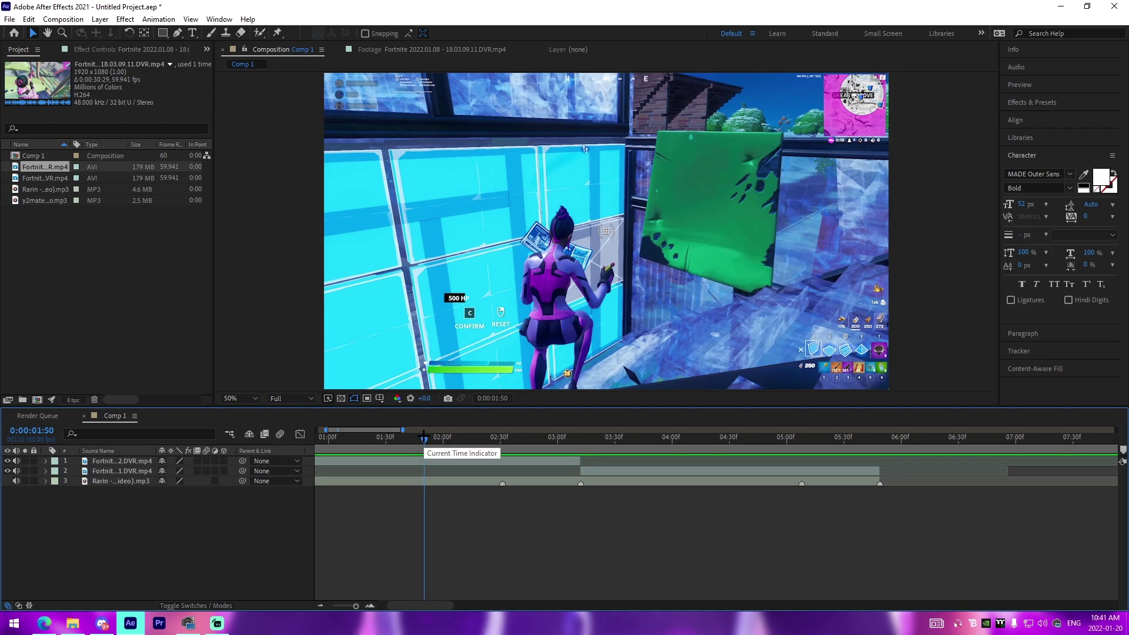
pyautogui.moveTo(424, 439); pyautogui.dragTo(445, 458)
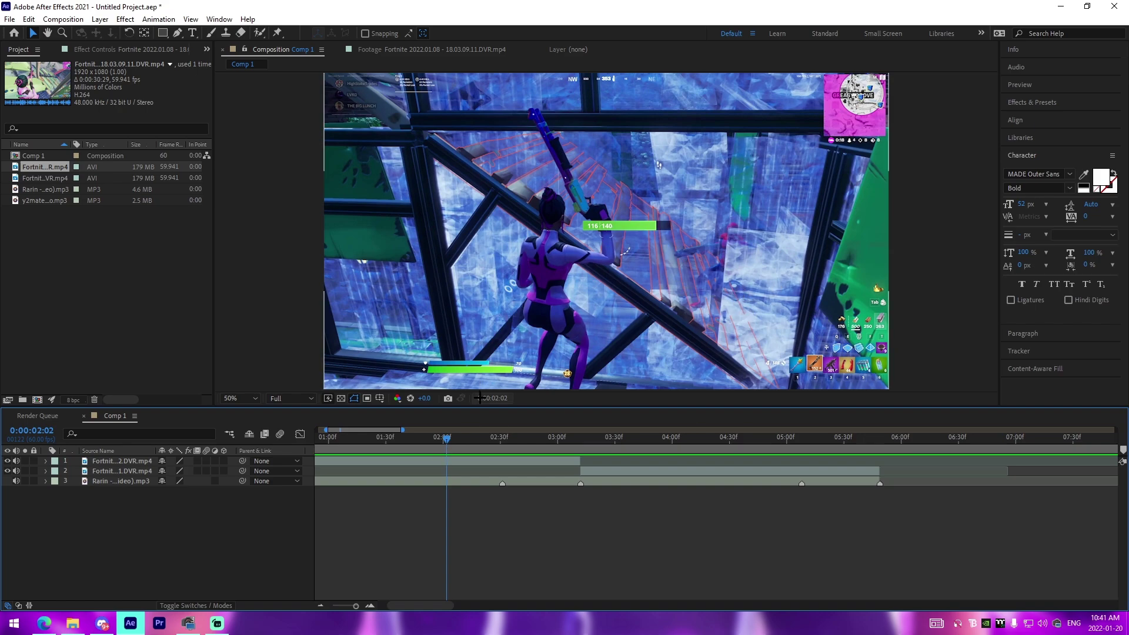
pyautogui.press('pagedown')
pyautogui.press('pagedown')
pyautogui.press('pagedown')
pyautogui.press('pagedown')
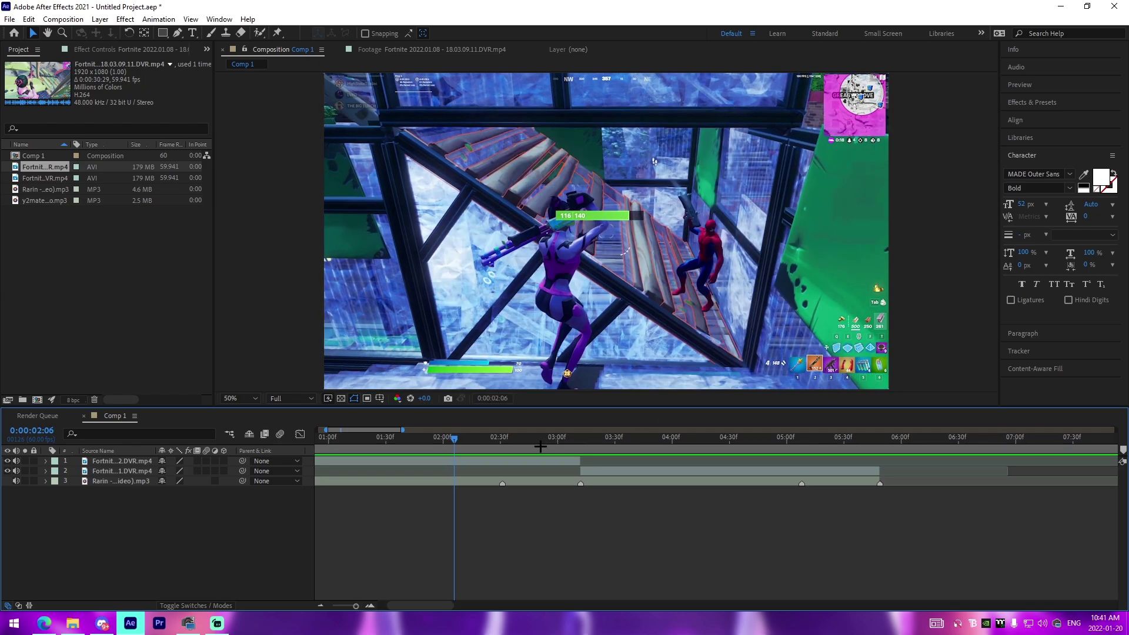
pyautogui.press('pageup')
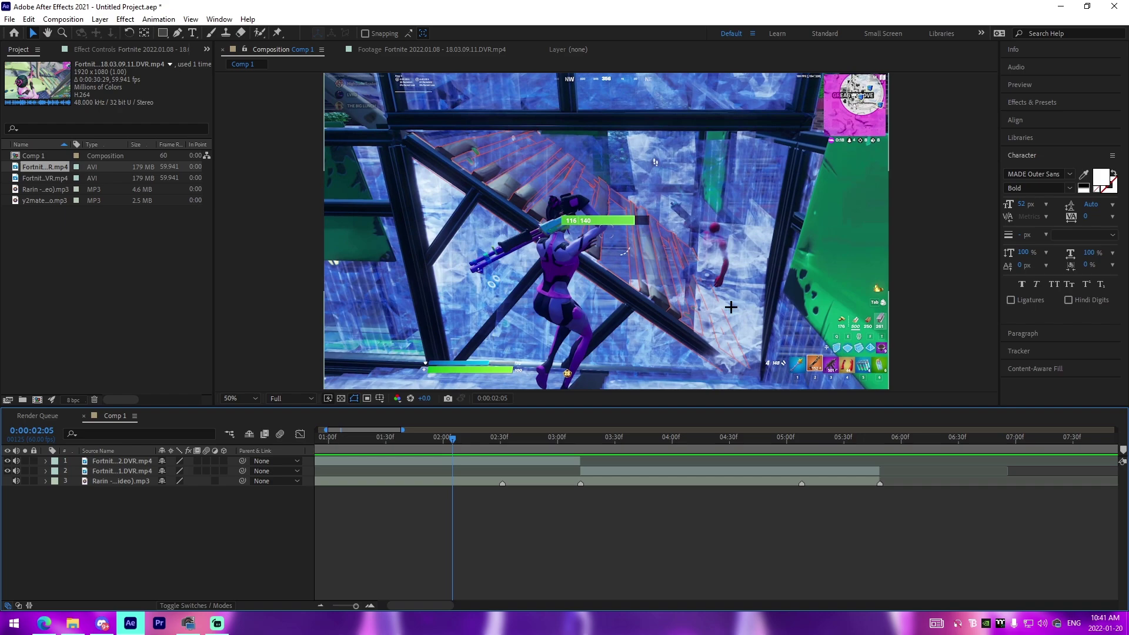
pyautogui.press('pagedown')
pyautogui.click(461, 465)
pyautogui.hotkey('ctrl', 'shift', 'd')
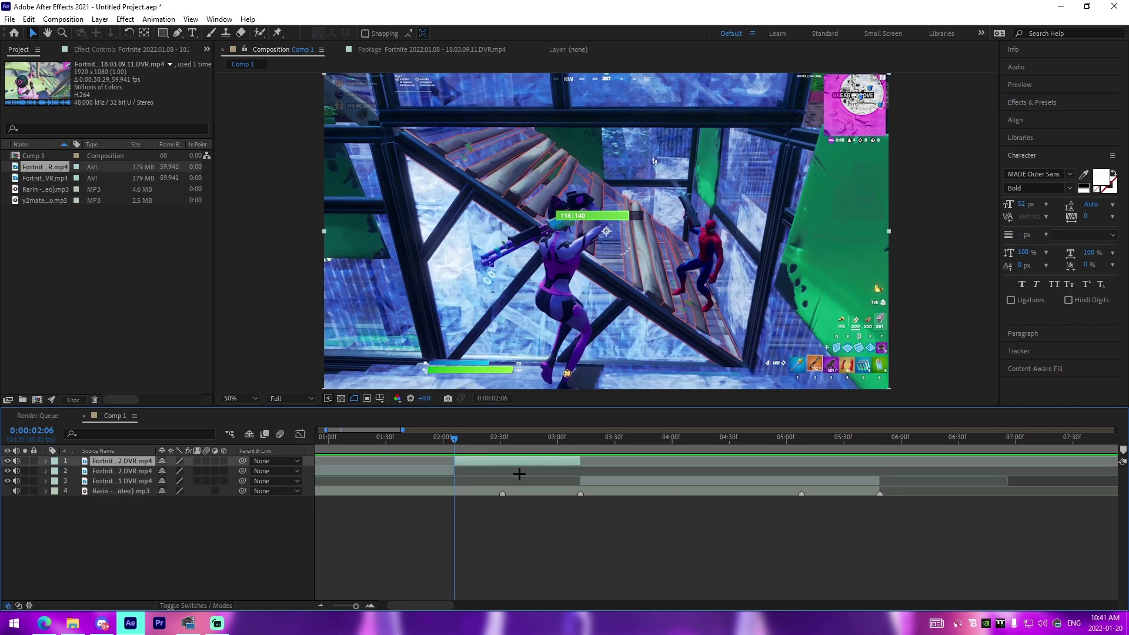
# Enable time remapping on the split-off segment and add keyframes at 0:00:02:06, 0:00:02:31 and the second marker at 0:00:03:12
pyautogui.hotkey('ctrl', 'alt', 't')
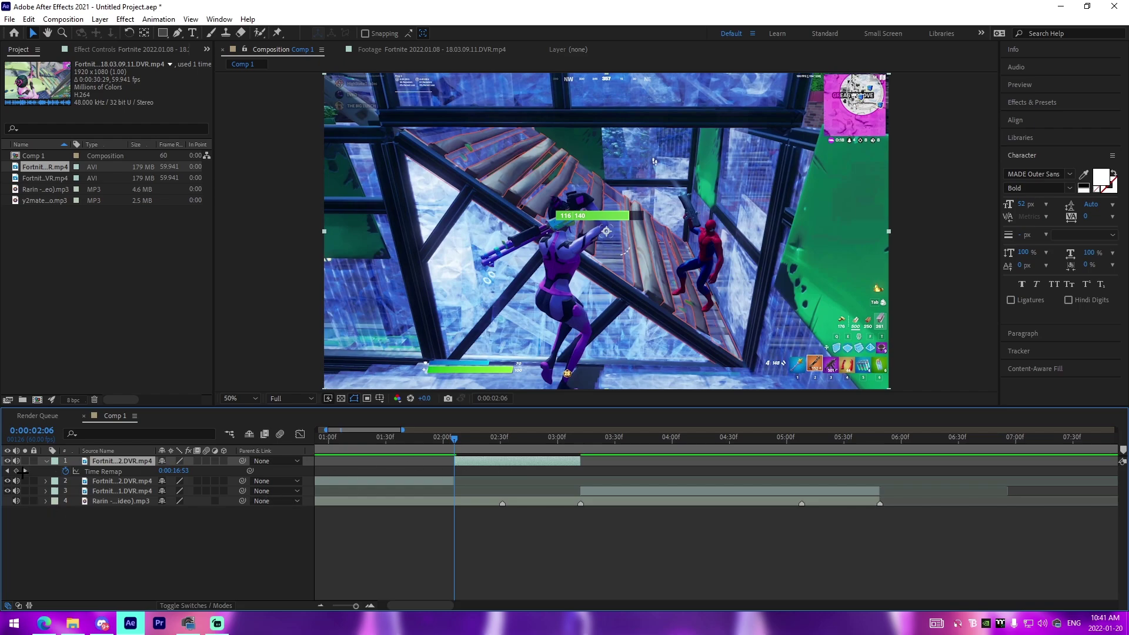
pyautogui.click(16, 471)
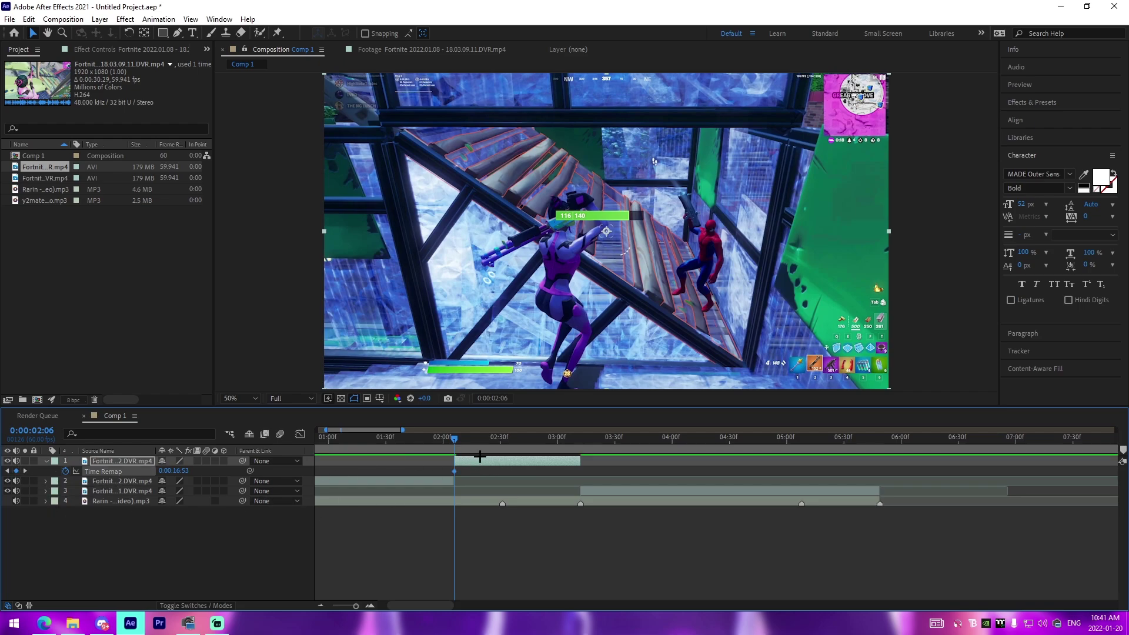
pyautogui.moveTo(451, 451); pyautogui.dragTo(504, 452)
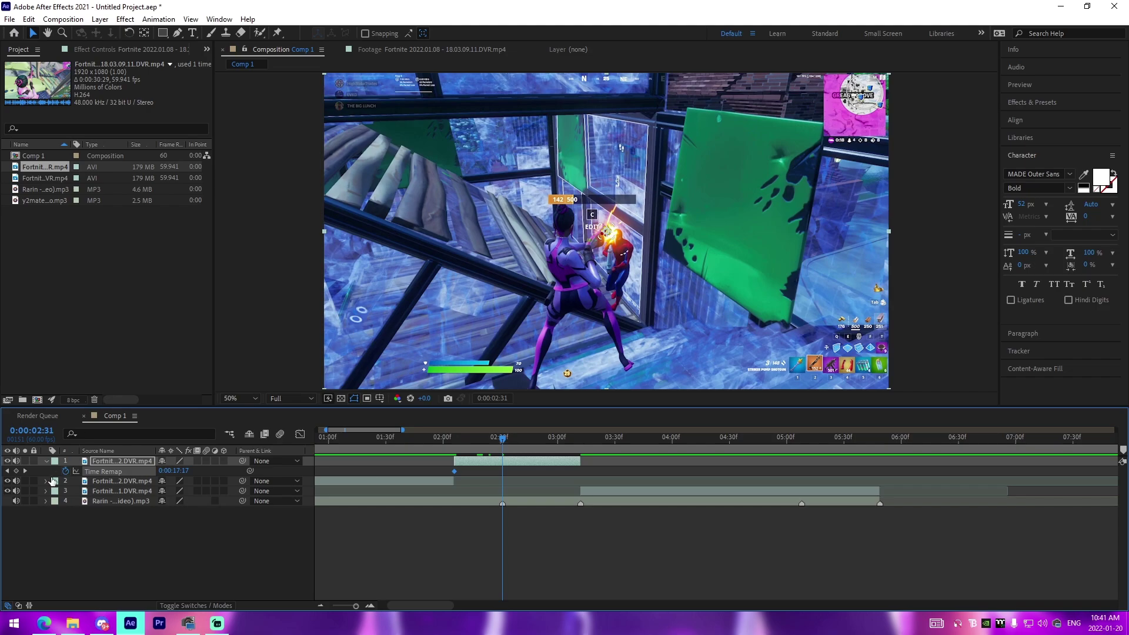
pyautogui.click(584, 447)
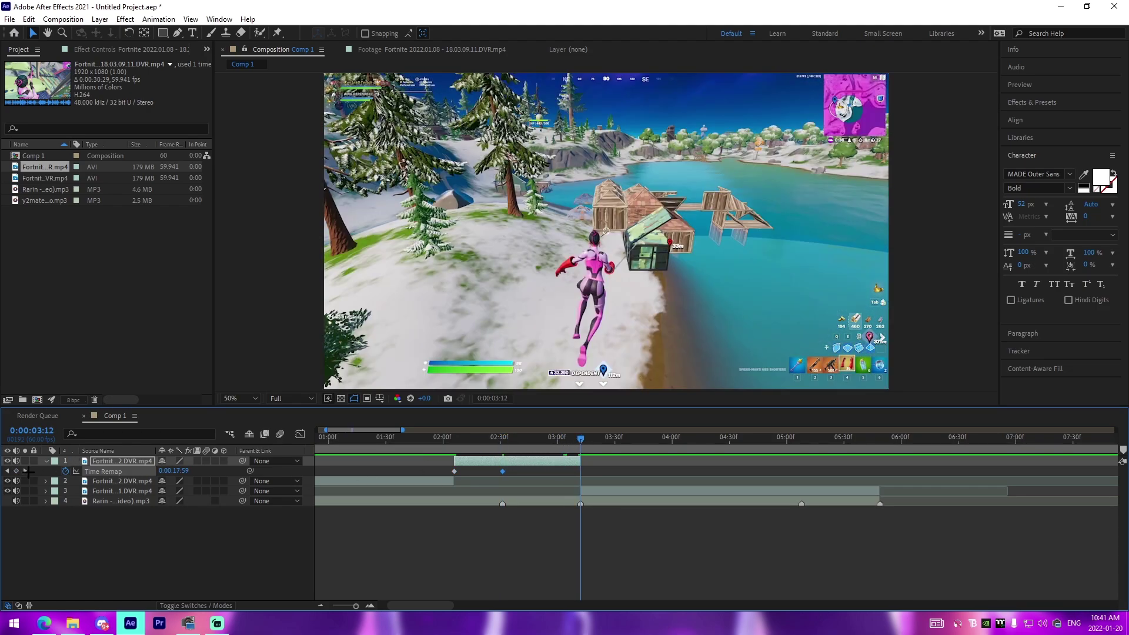
pyautogui.click(15, 471)
# Reshape the time remap curve to be steep at each keyframe and flat between them, moving the last keyframe to about 0:00:03:33
pyautogui.click(300, 434)
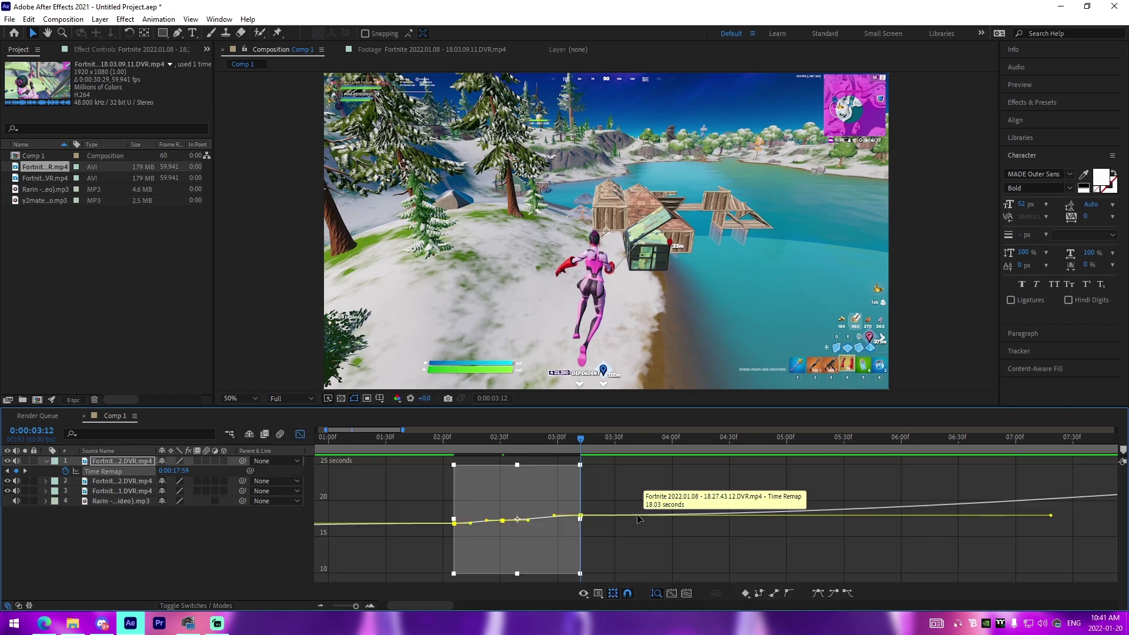
pyautogui.scroll(6, 371, 605)
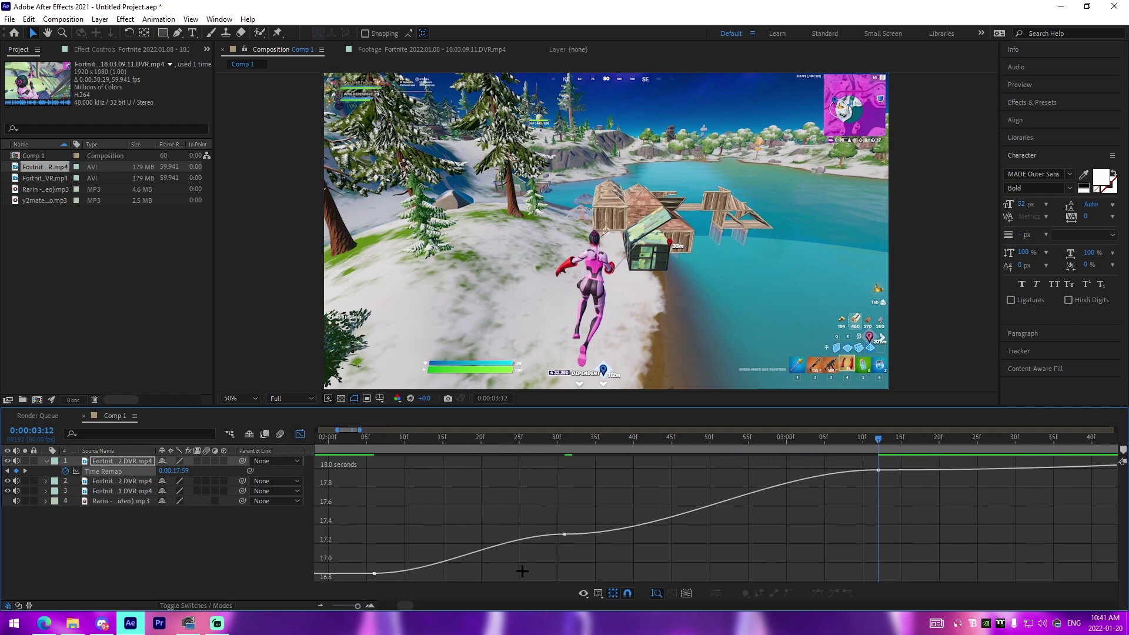
pyautogui.click(418, 571)
pyautogui.moveTo(437, 574); pyautogui.dragTo(394, 556)
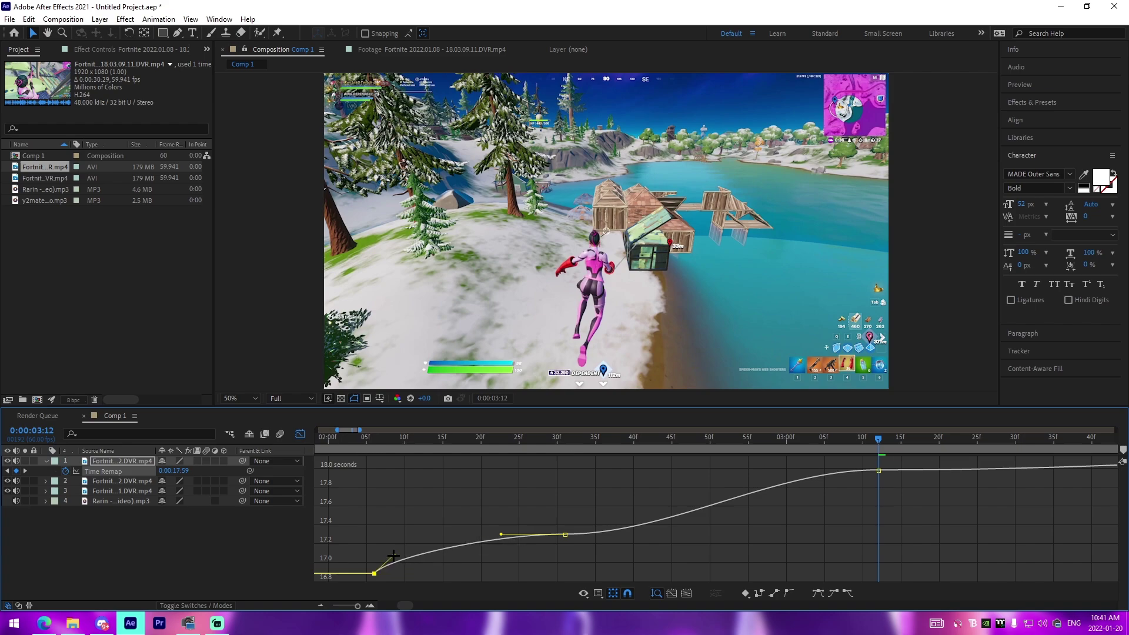
pyautogui.moveTo(502, 534); pyautogui.dragTo(549, 559)
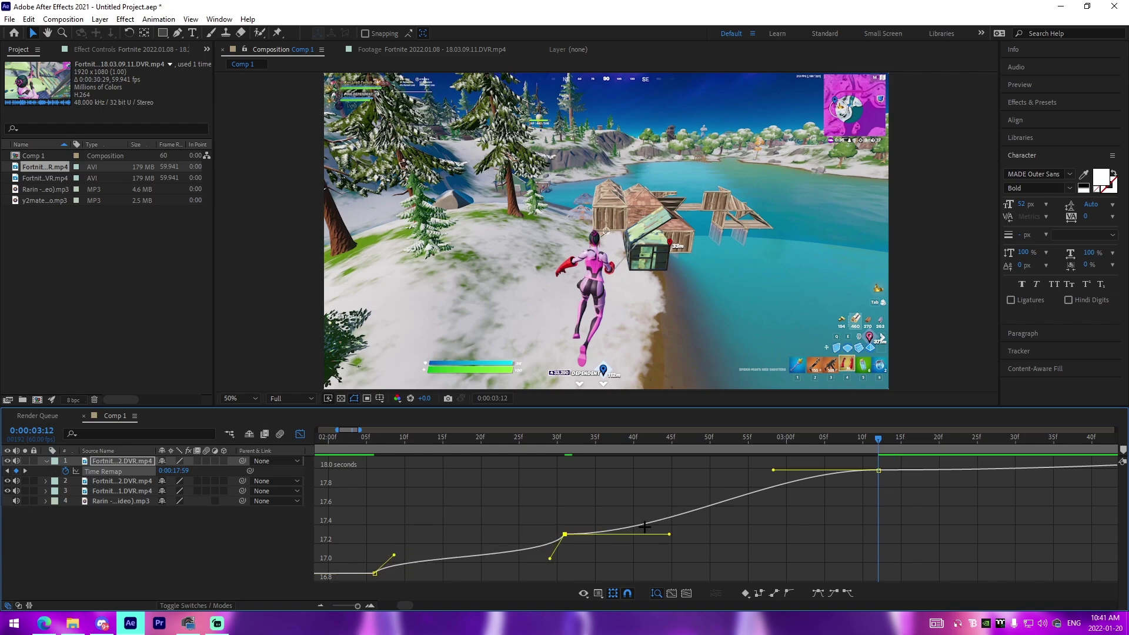
pyautogui.moveTo(671, 535); pyautogui.dragTo(577, 502)
pyautogui.moveTo(878, 471); pyautogui.dragTo(1038, 468)
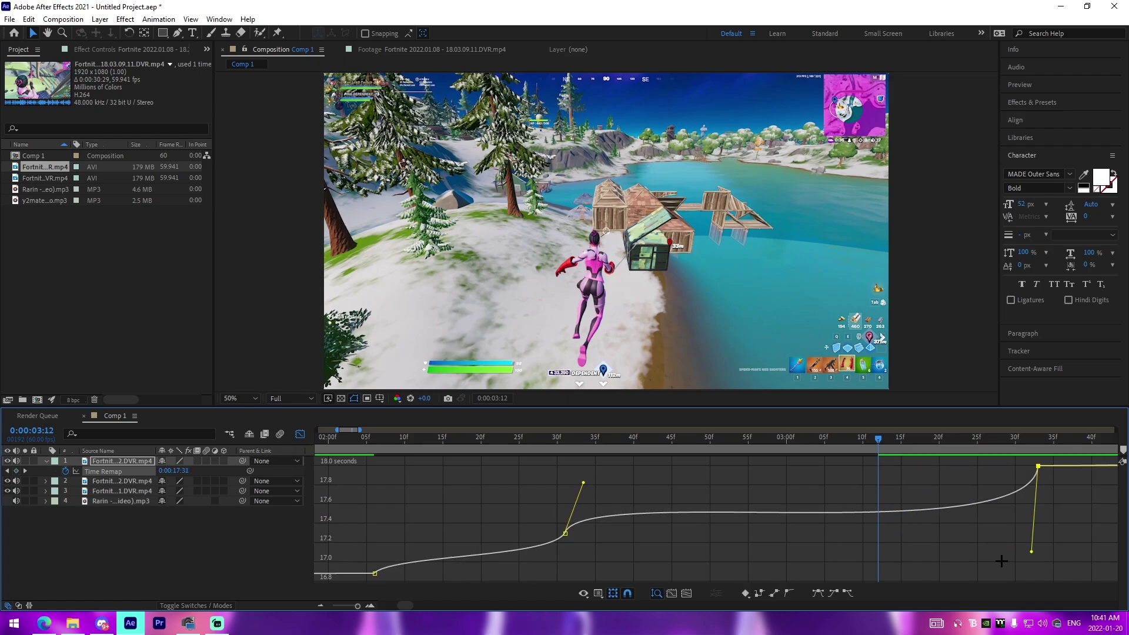
pyautogui.click(1034, 544)
# Play the time-remapped segment from just before its start to check the speed changes
pyautogui.press('space')
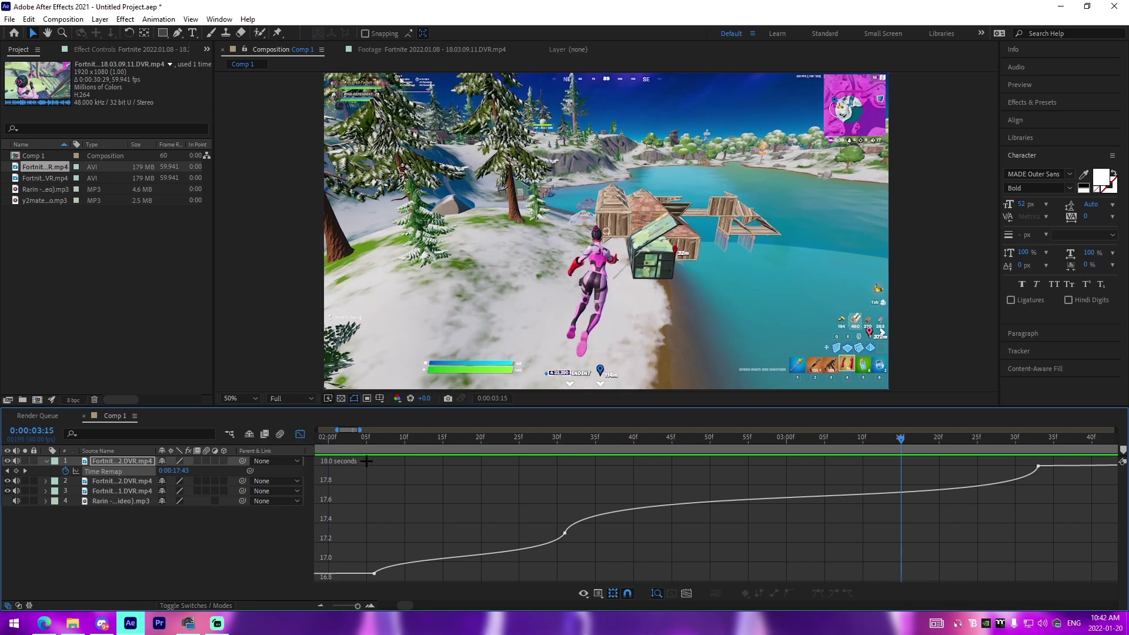
pyautogui.click(353, 446)
pyautogui.press('space')
pyautogui.press('space')
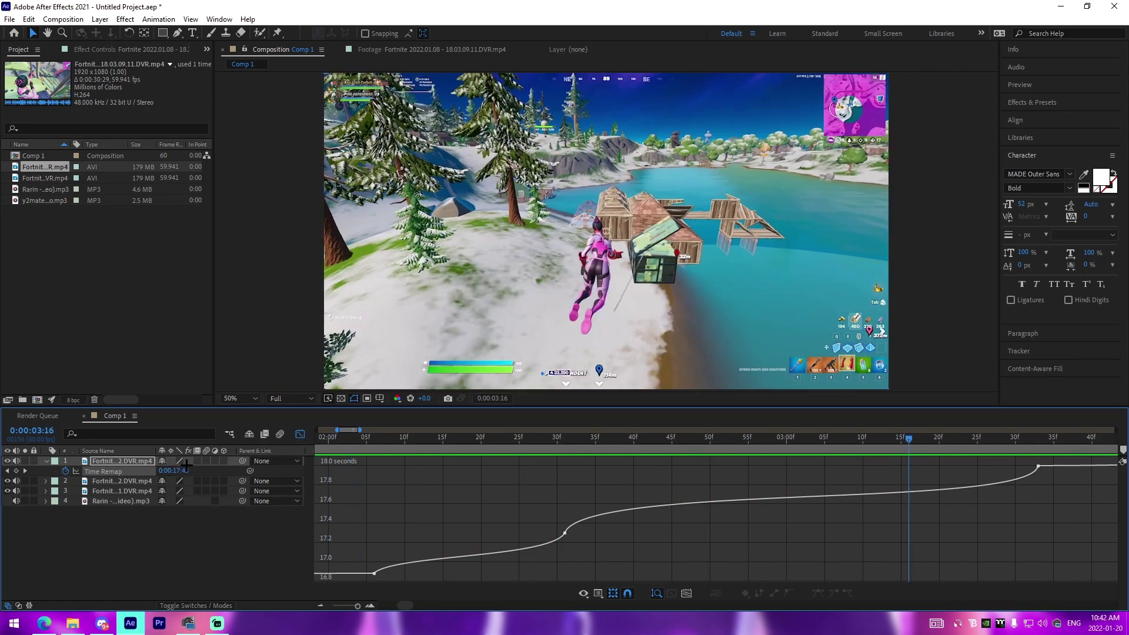
# Enable frame blending on the time-remapped segment and switch the timeline from the graph back to layer bars
pyautogui.click(199, 462)
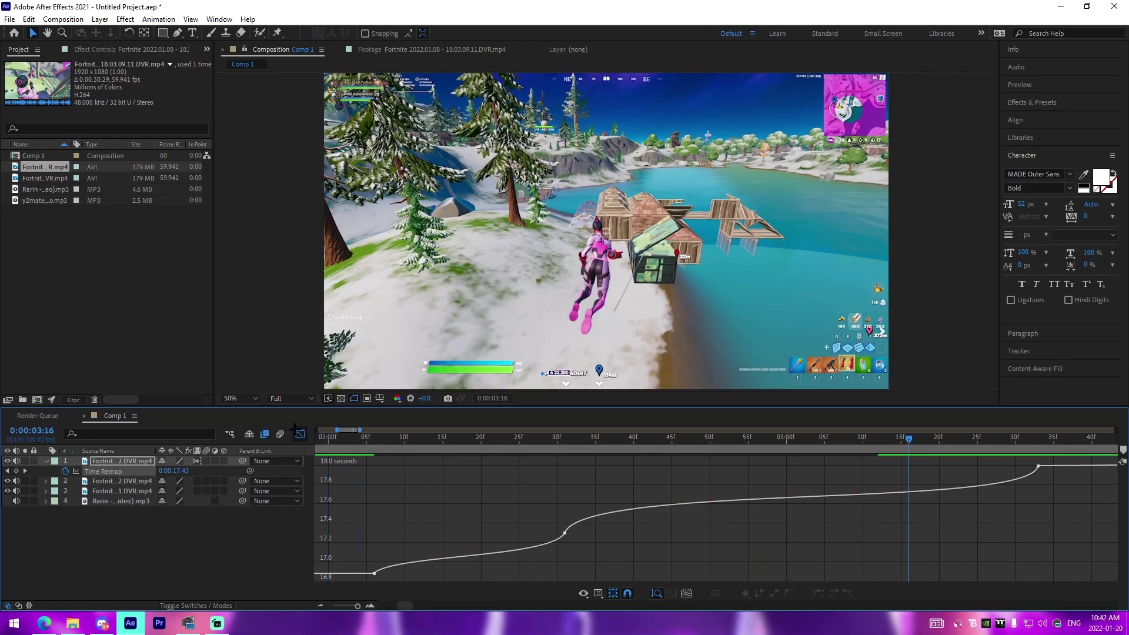
pyautogui.click(300, 435)
pyautogui.click(469, 547)
# Replay the frame-blended segment from before the split through the second marker to check the velocity effect, and collapse the layer's properties
pyautogui.click(334, 445)
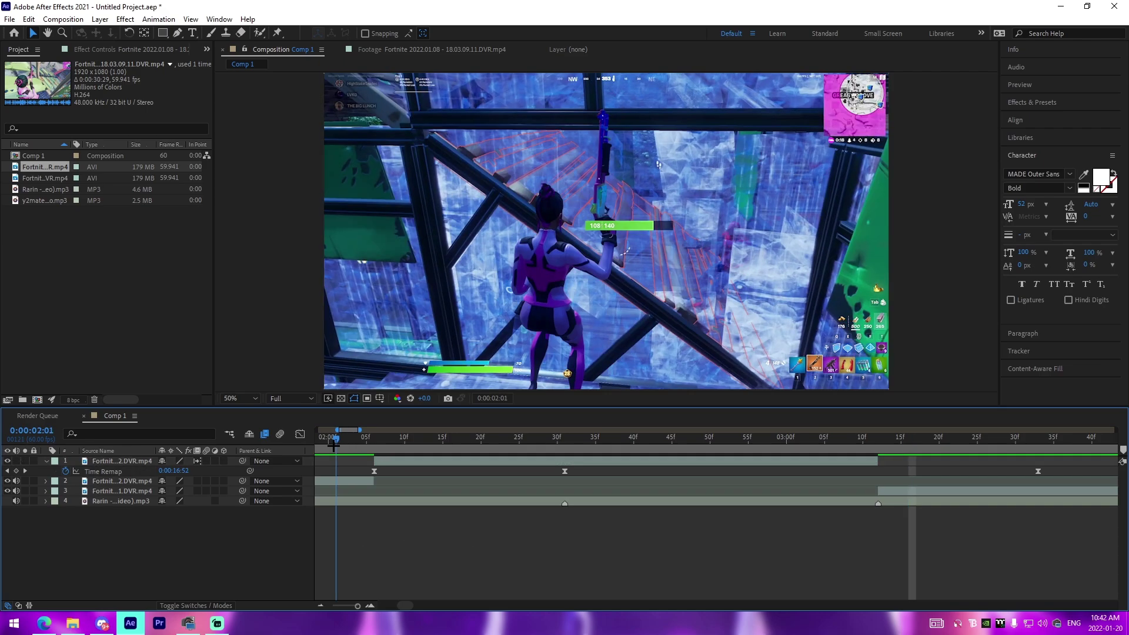
pyautogui.press('pageup')
pyautogui.press('space')
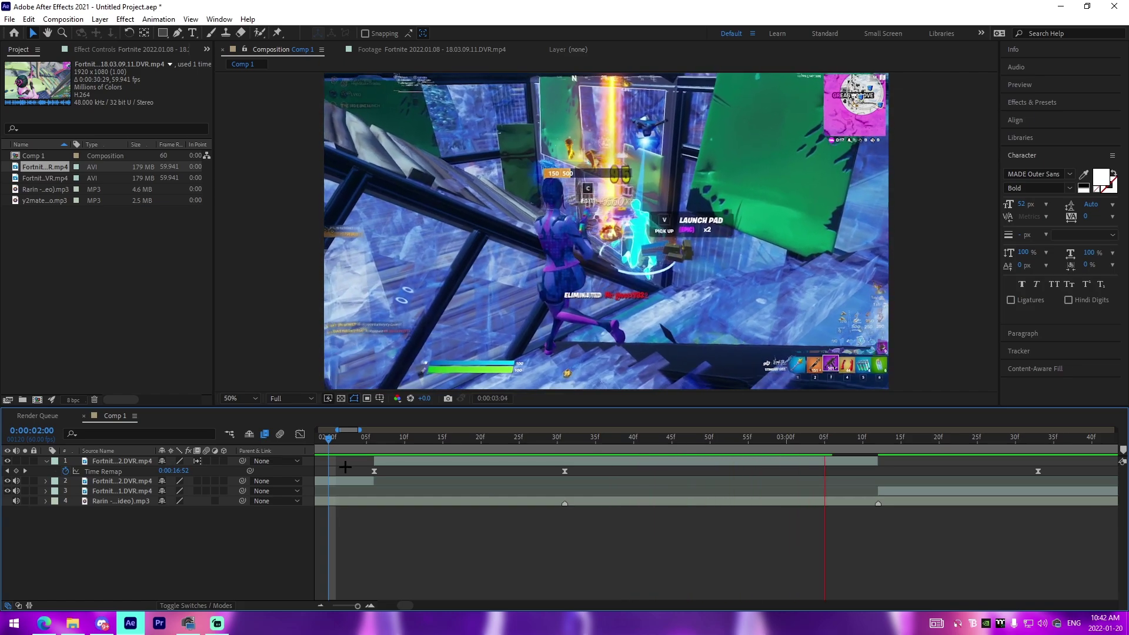
pyautogui.press('space')
pyautogui.hscroll(2, 712, 473)
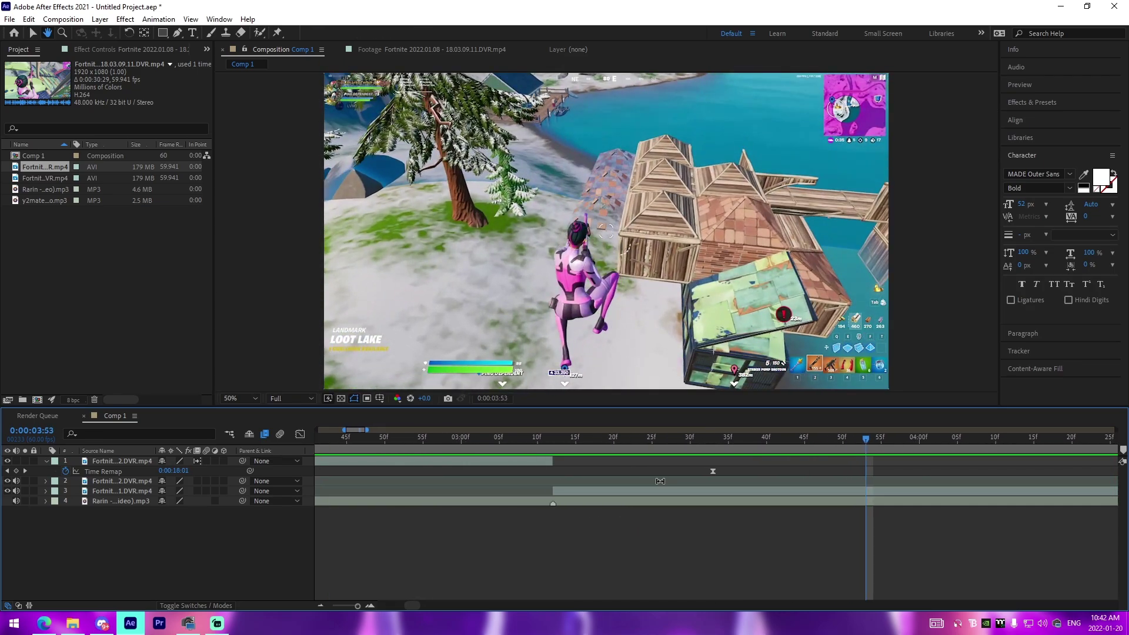
pyautogui.press('-')
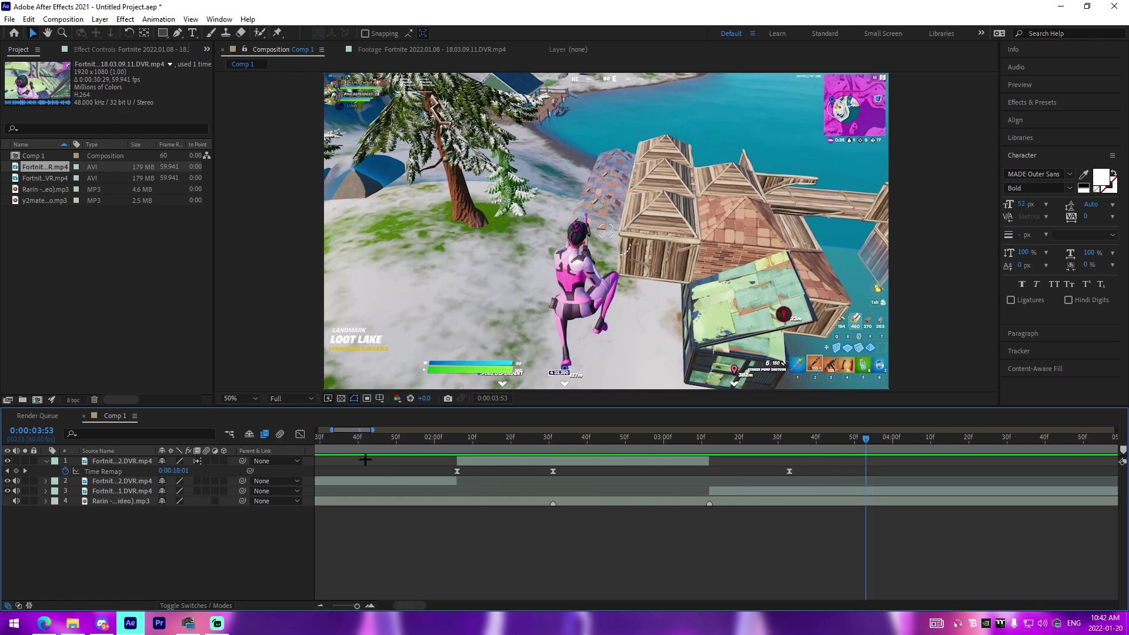
pyautogui.click(370, 438)
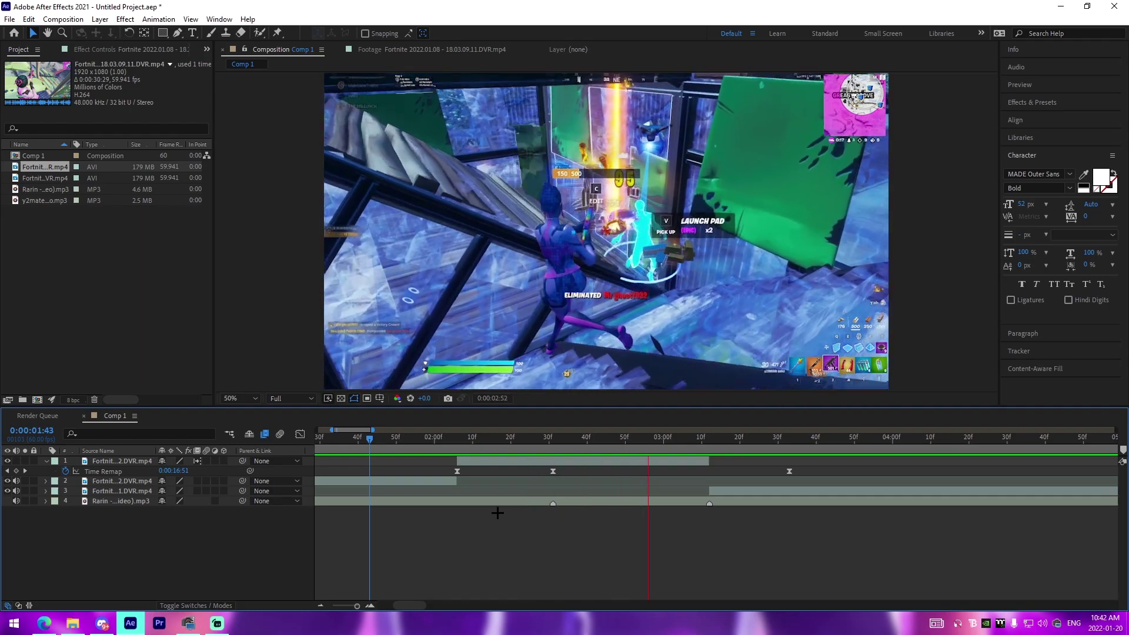
pyautogui.click(629, 456)
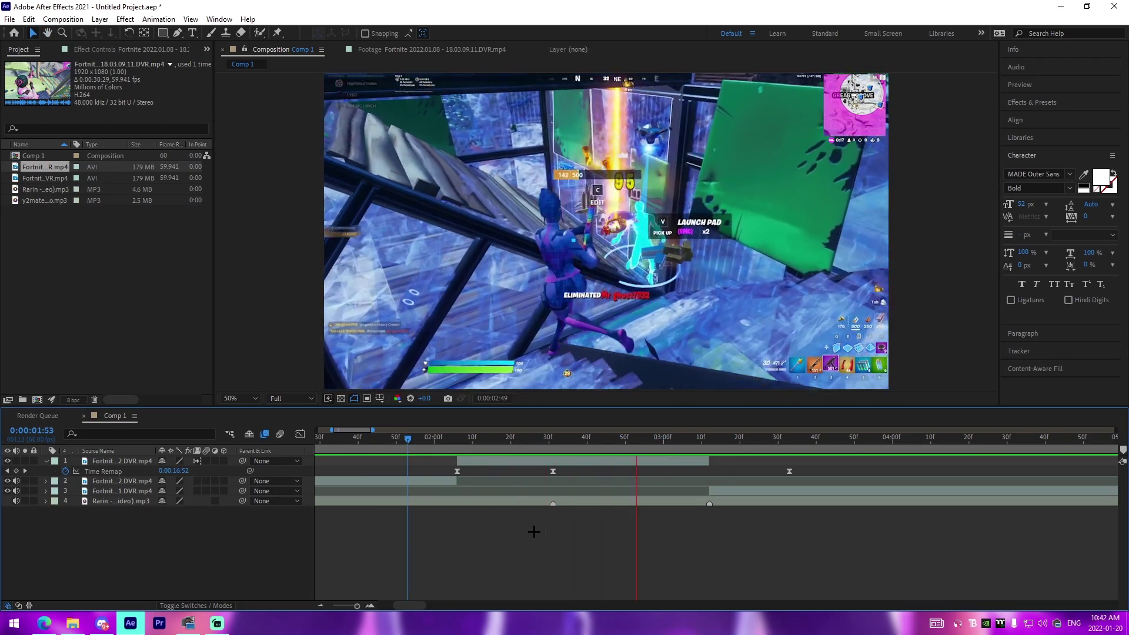
pyautogui.press('space')
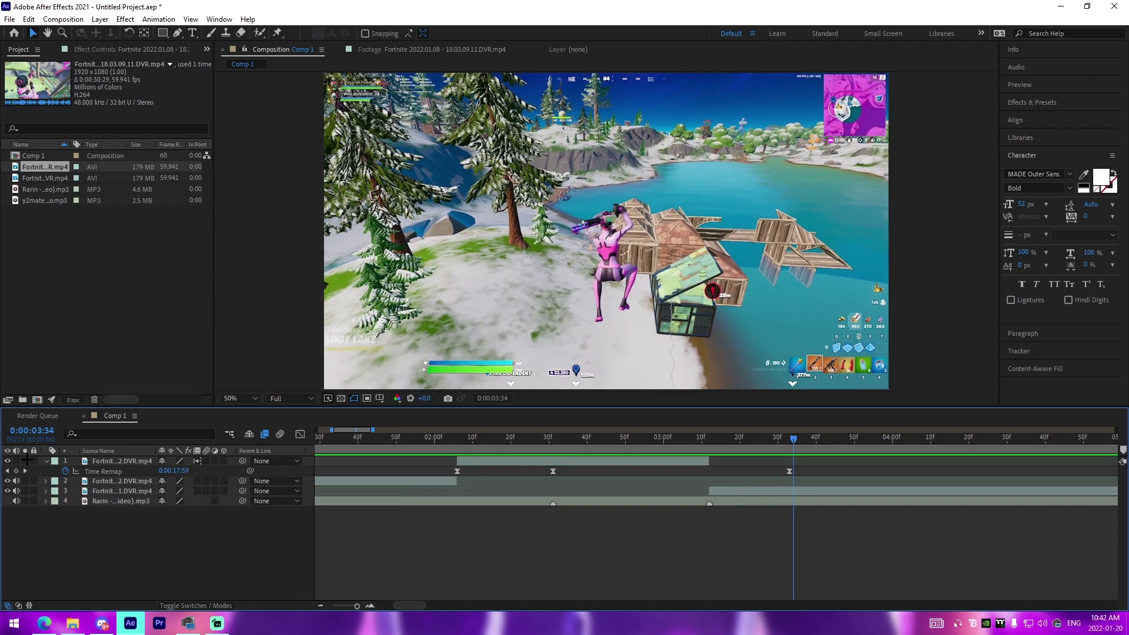
pyautogui.click(46, 461)
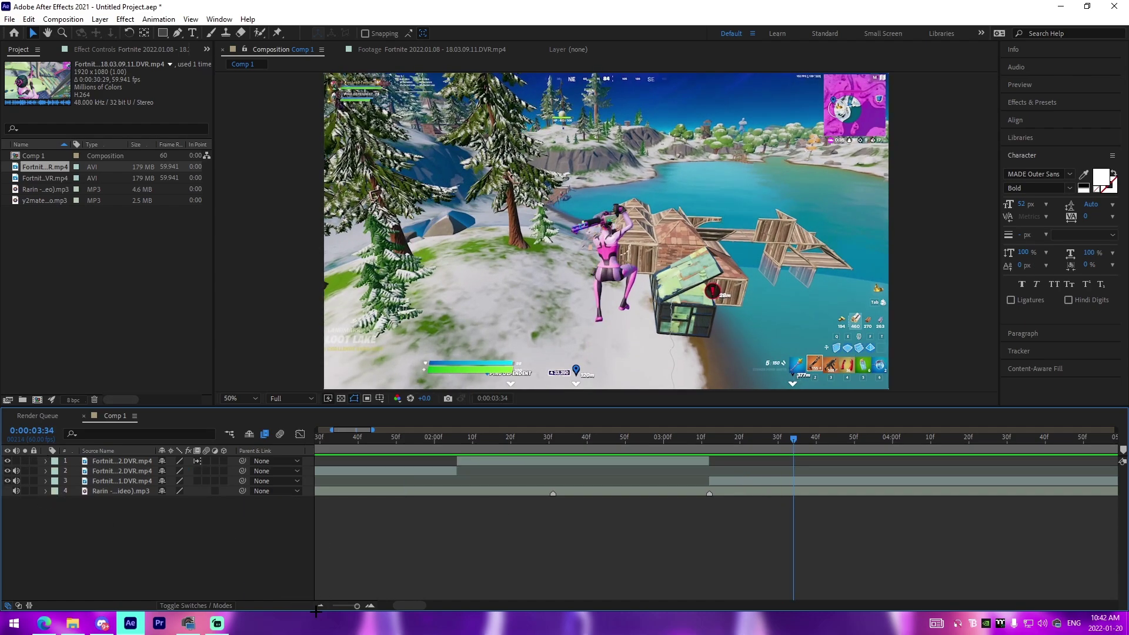
# Split the second gameplay clip at 0:00:04:52 and enable time remapping on the part after the split
pyautogui.click(319, 607)
pyautogui.hscroll(5, 730, 523)
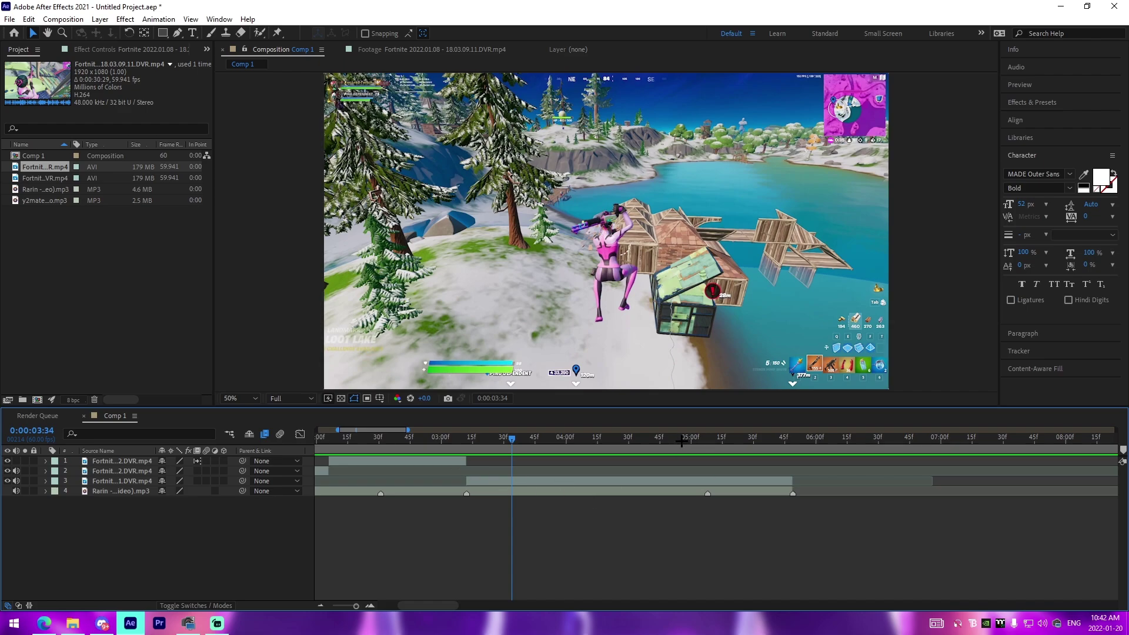
pyautogui.moveTo(683, 441)
pyautogui.mouseDown()
pyautogui.moveTo(622, 447)
pyautogui.moveTo(675, 460)
pyautogui.mouseUp()
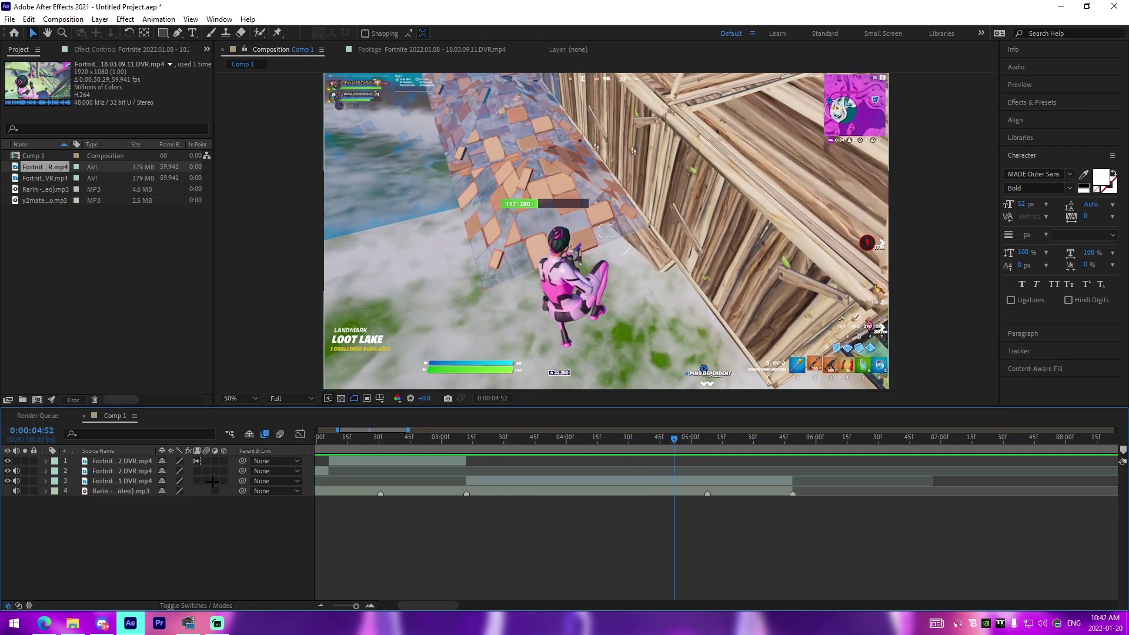
pyautogui.click(694, 481)
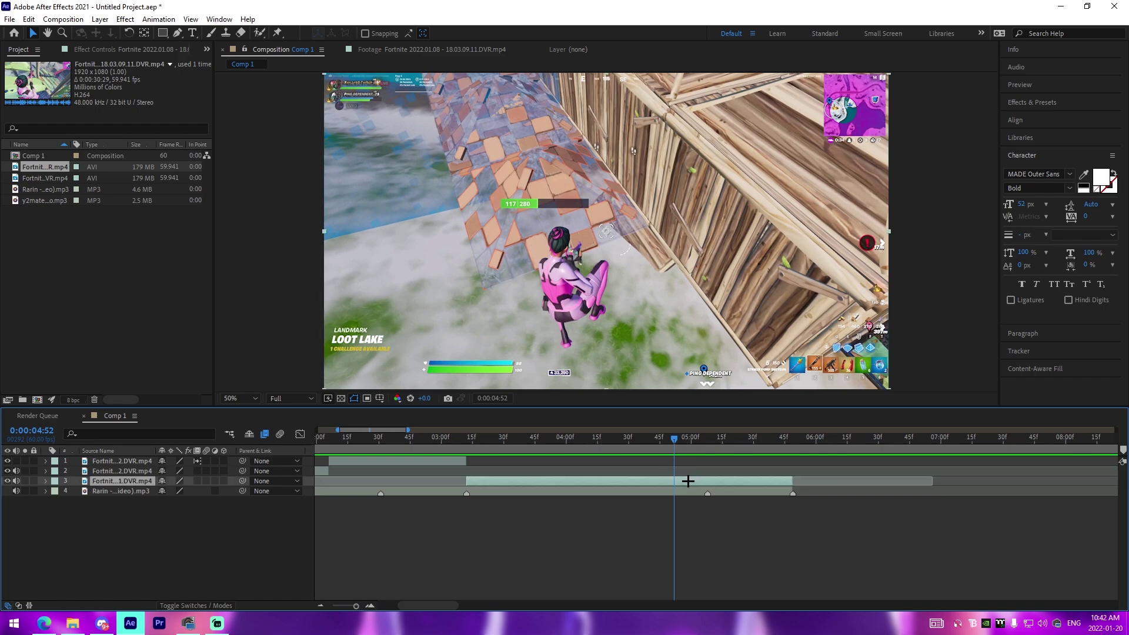
pyautogui.hotkey('ctrl', 'shift', 'd')
pyautogui.hotkey('ctrl', 'alt', 't')
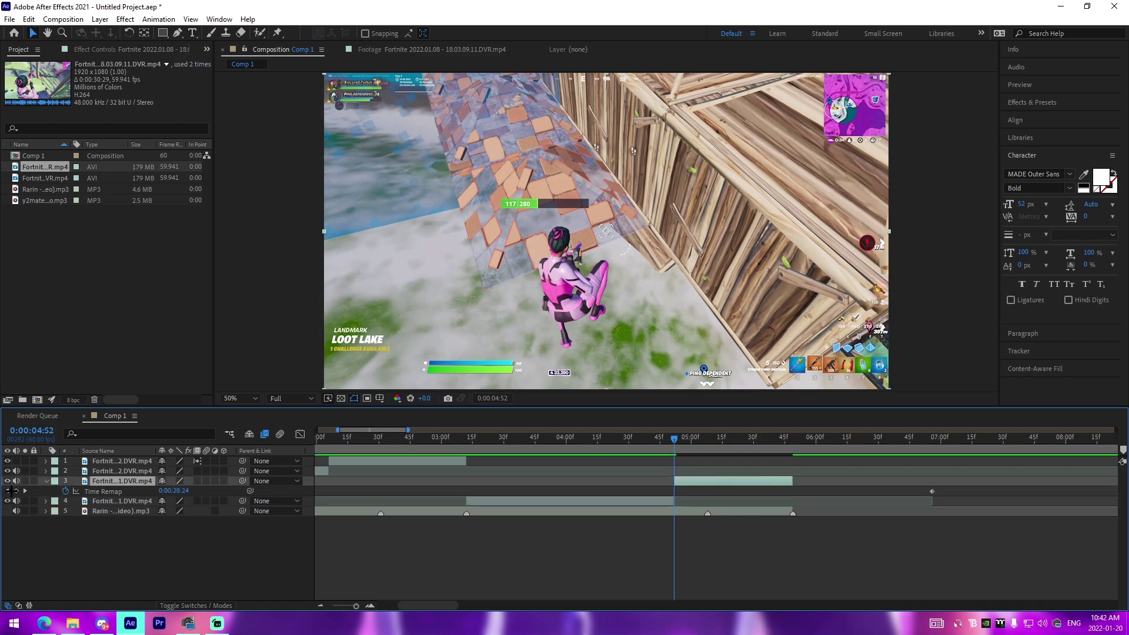
# Add time remap keyframes at the split, at the marker at 0:00:05:08 and at the segment's end at 0:00:05:49
pyautogui.click(15, 491)
pyautogui.click(712, 448)
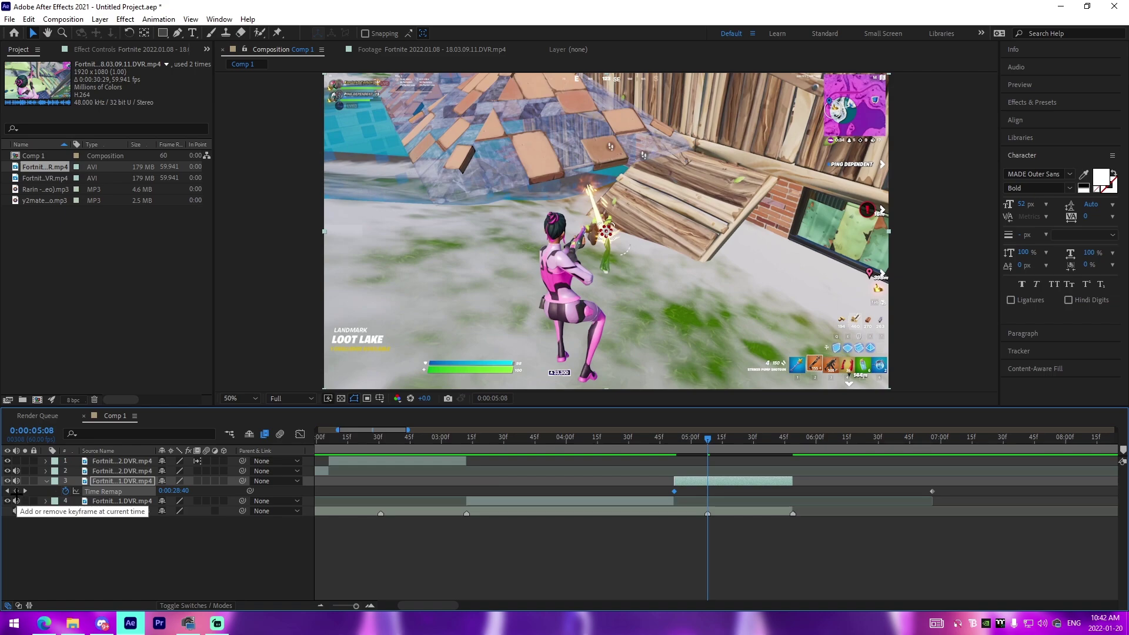
pyautogui.click(15, 490)
pyautogui.click(805, 448)
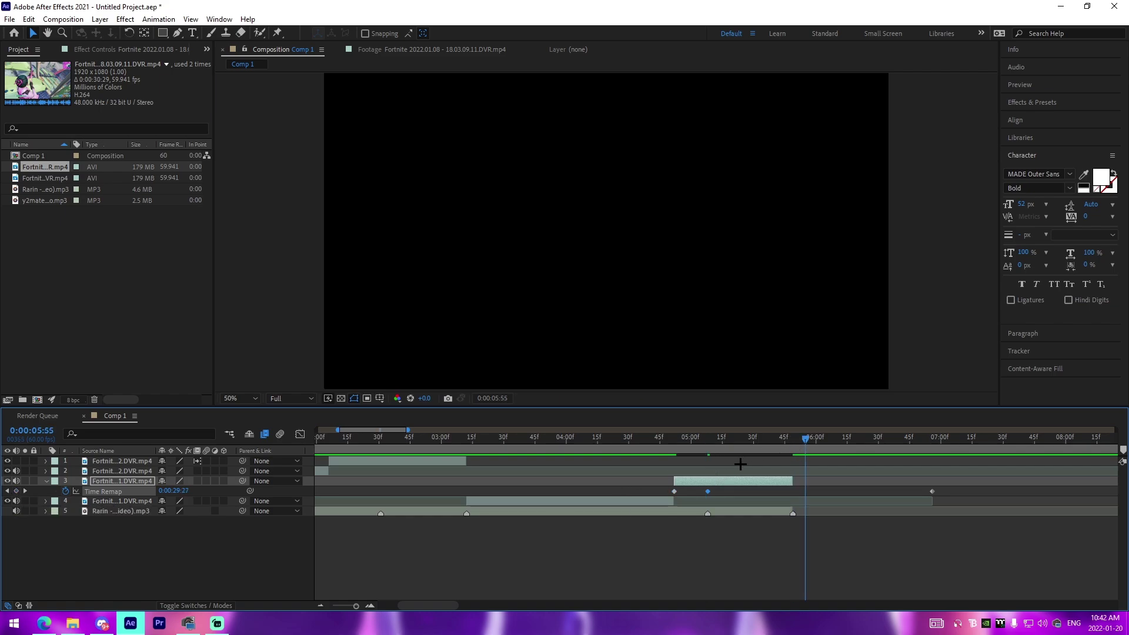
pyautogui.click(15, 491)
# Ease the segment's first three time remap keyframes and show their curve in the graph
pyautogui.moveTo(653, 489); pyautogui.dragTo(761, 496)
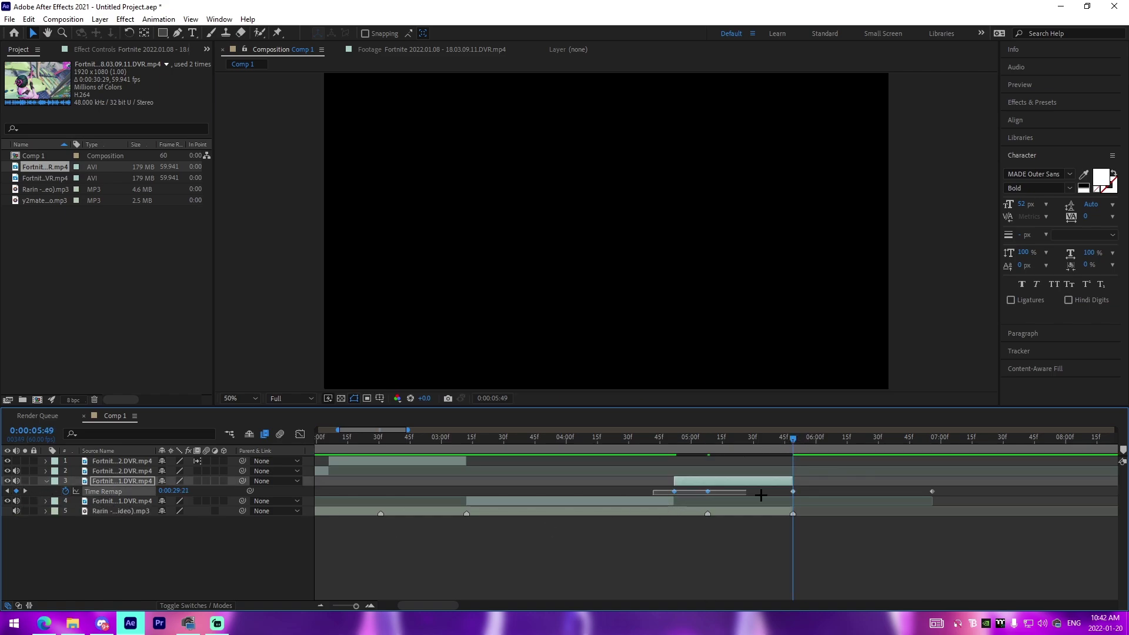
pyautogui.click(300, 434)
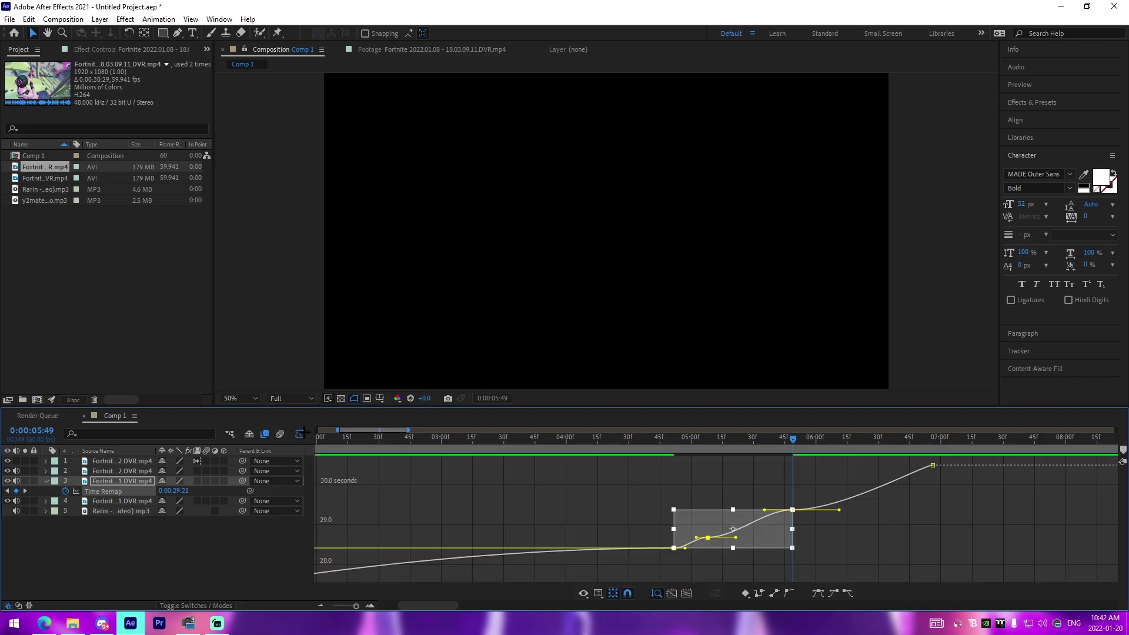
pyautogui.scroll(5, 378, 575)
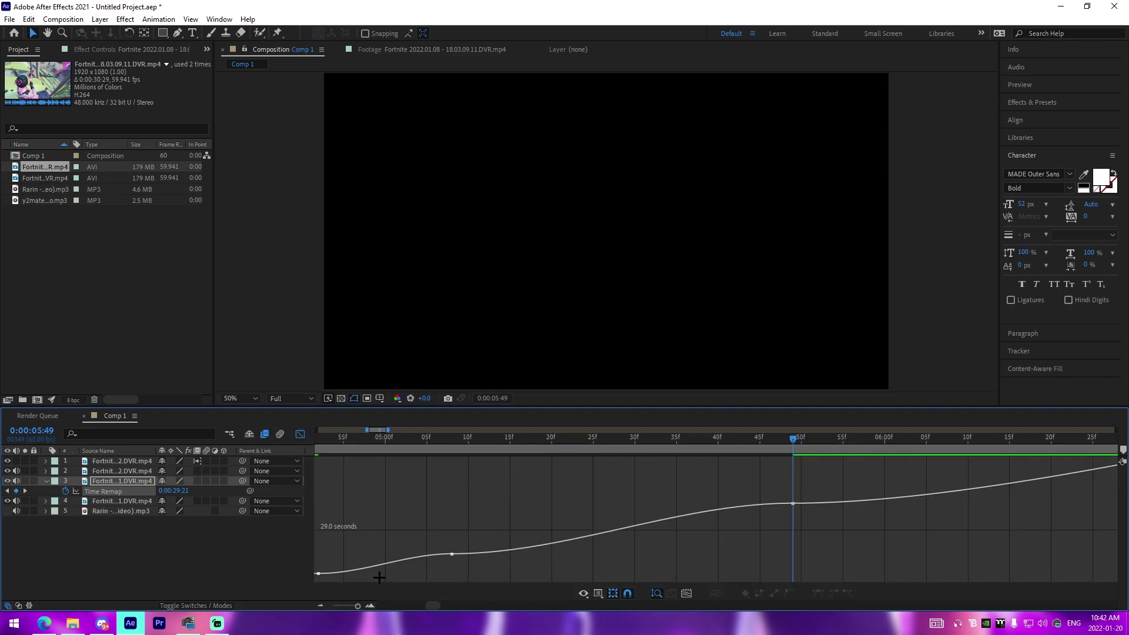
# Reshape the time remap curve to be steep at each keyframe and flatter between them, moving the segment's last keyframe to about 0:00:06:02
pyautogui.click(439, 572)
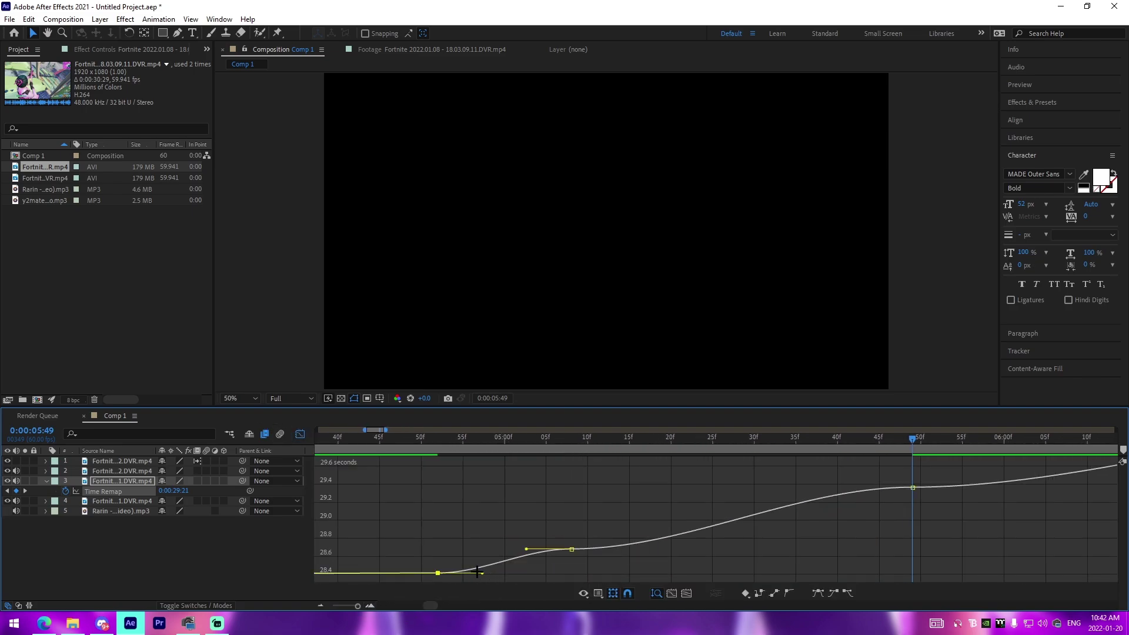
pyautogui.moveTo(480, 571); pyautogui.dragTo(455, 563)
pyautogui.moveTo(528, 550); pyautogui.dragTo(558, 559)
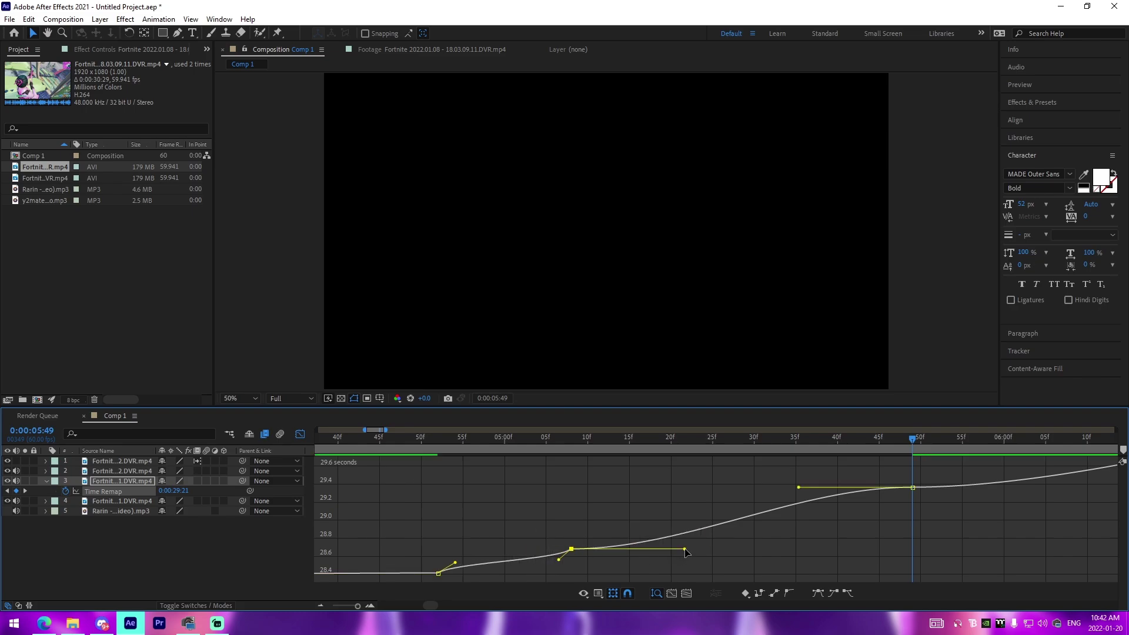
pyautogui.moveTo(685, 550); pyautogui.dragTo(683, 520)
pyautogui.moveTo(804, 490); pyautogui.dragTo(1016, 532)
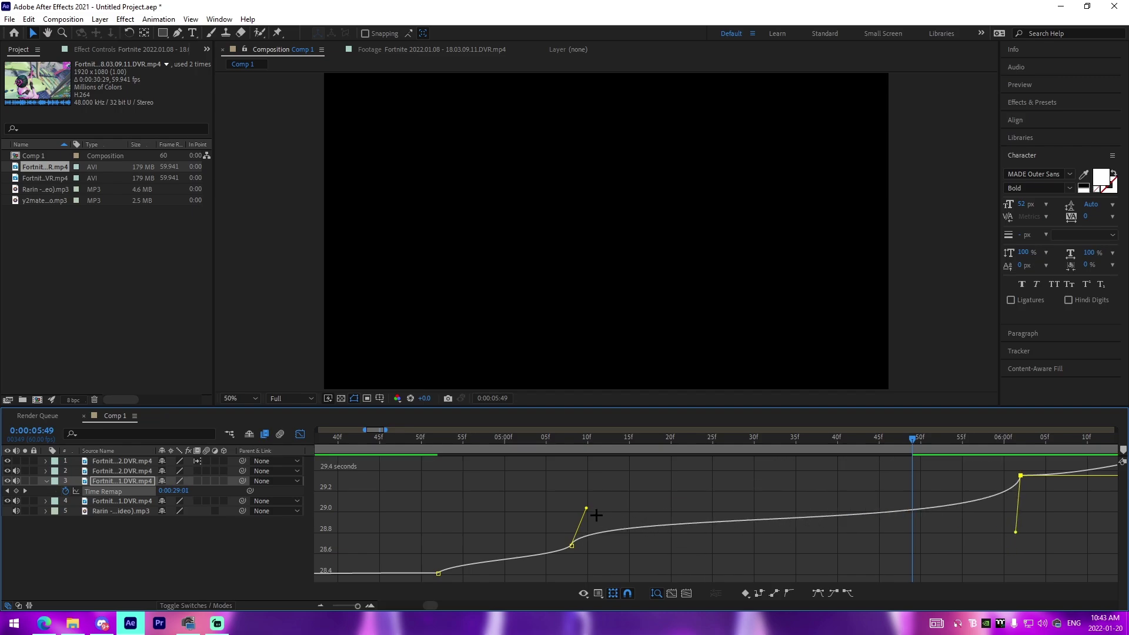
# Preview the remapped segment, strengthen the curve's rise after the middle keyframe, and play it again
pyautogui.click(639, 487)
pyautogui.press('space')
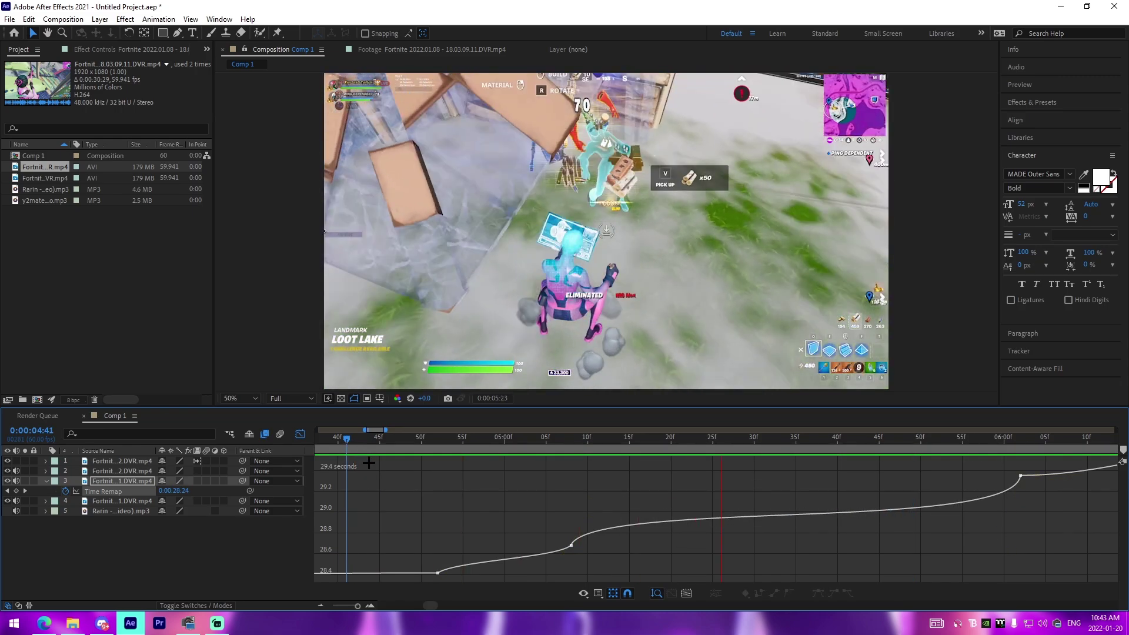
pyautogui.doubleClick(580, 535)
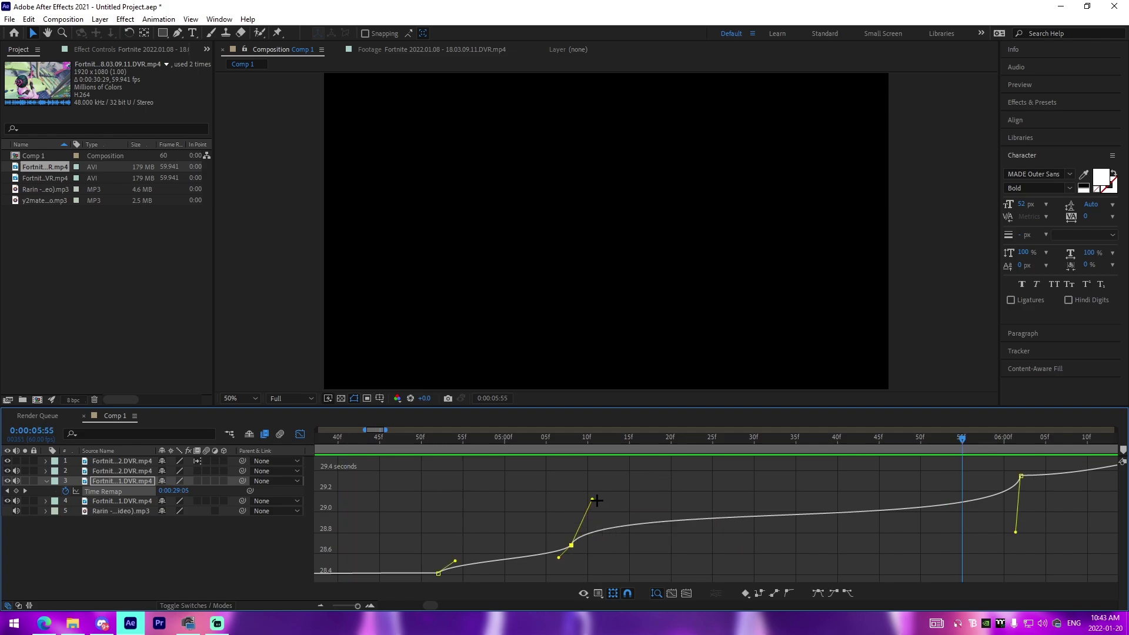
pyautogui.click(677, 506)
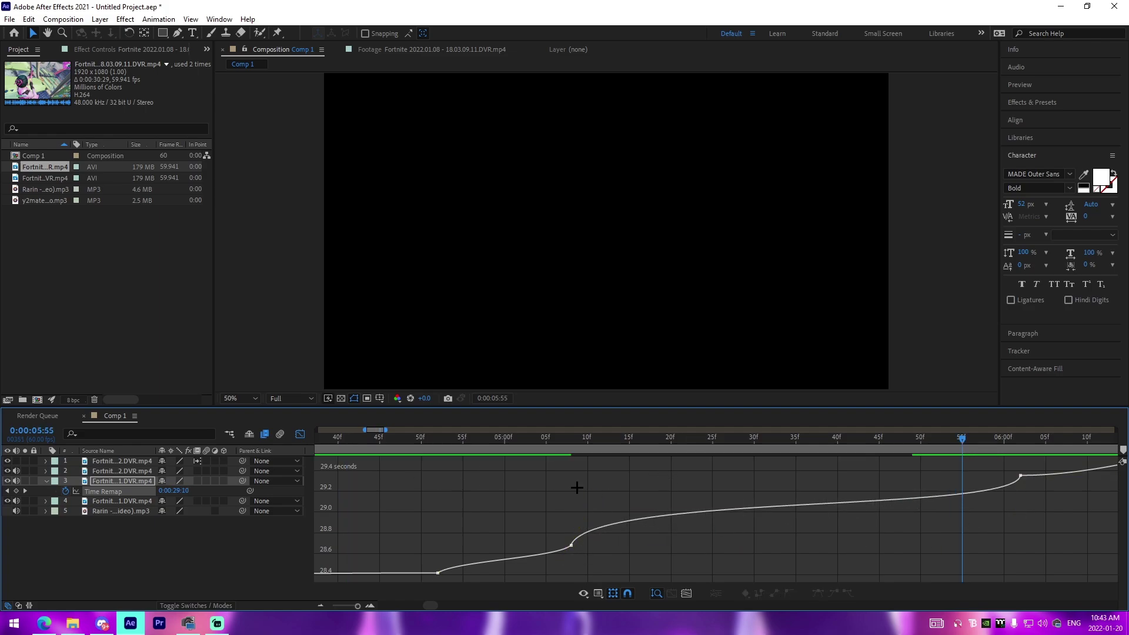
pyautogui.press('space')
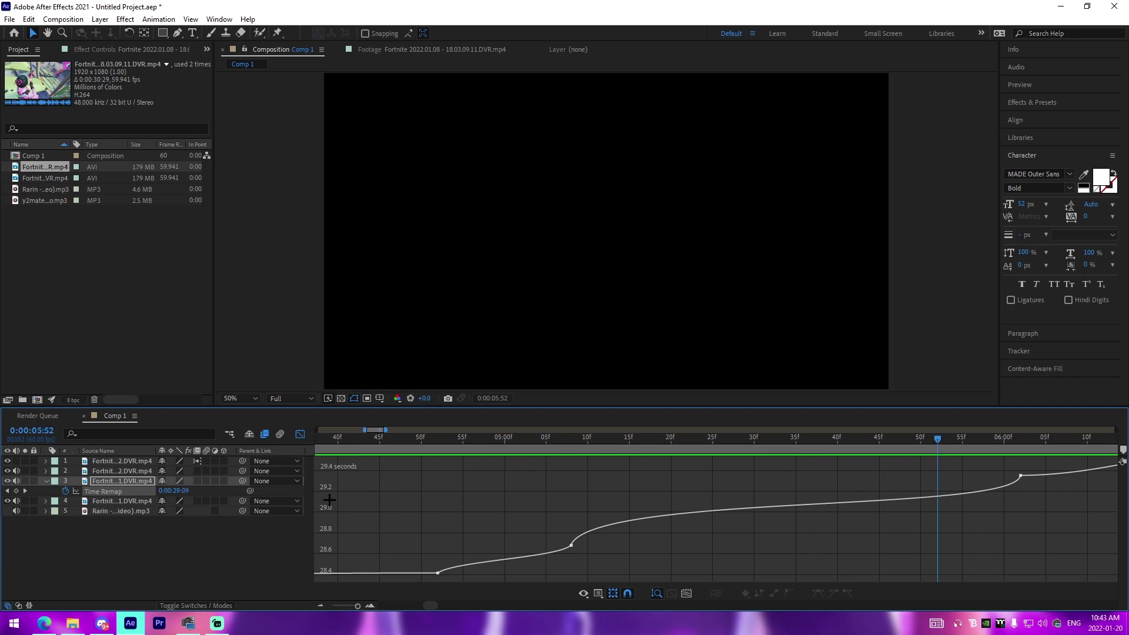
# Return to layer bars, enable frame blending on the second remapped segment, and play it from about 0:00:04:46
pyautogui.click(300, 434)
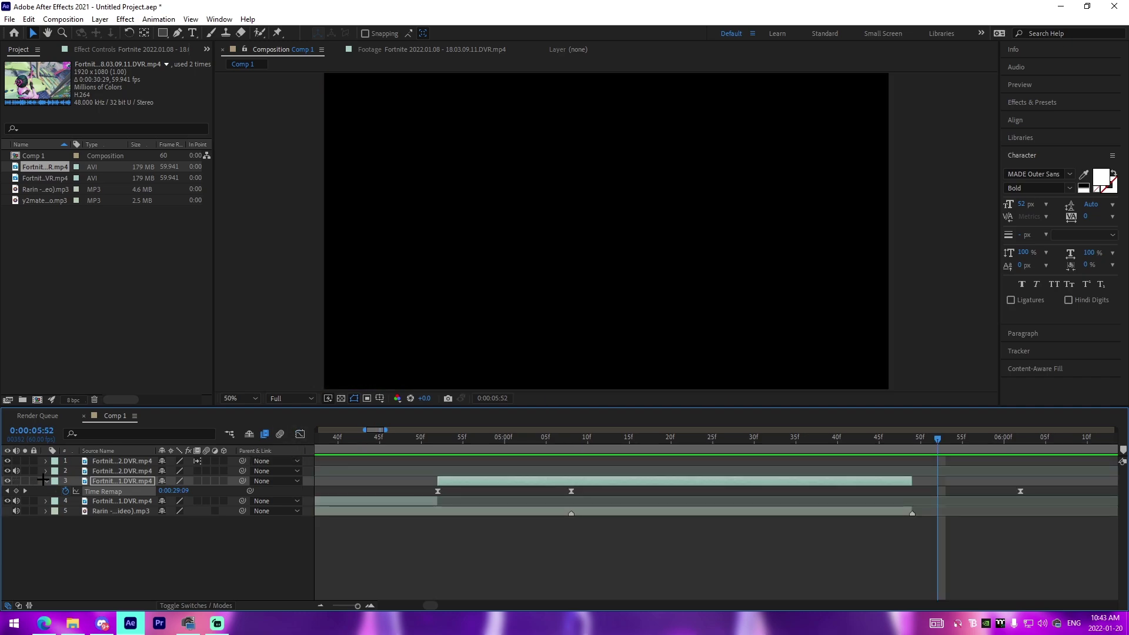
pyautogui.click(45, 481)
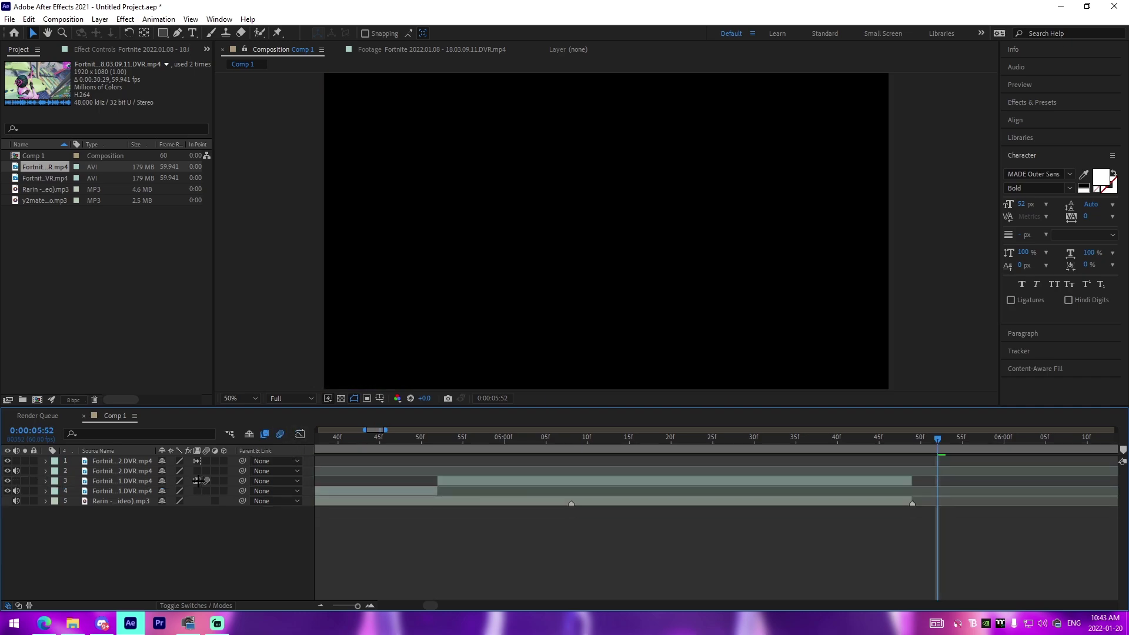
pyautogui.click(390, 442)
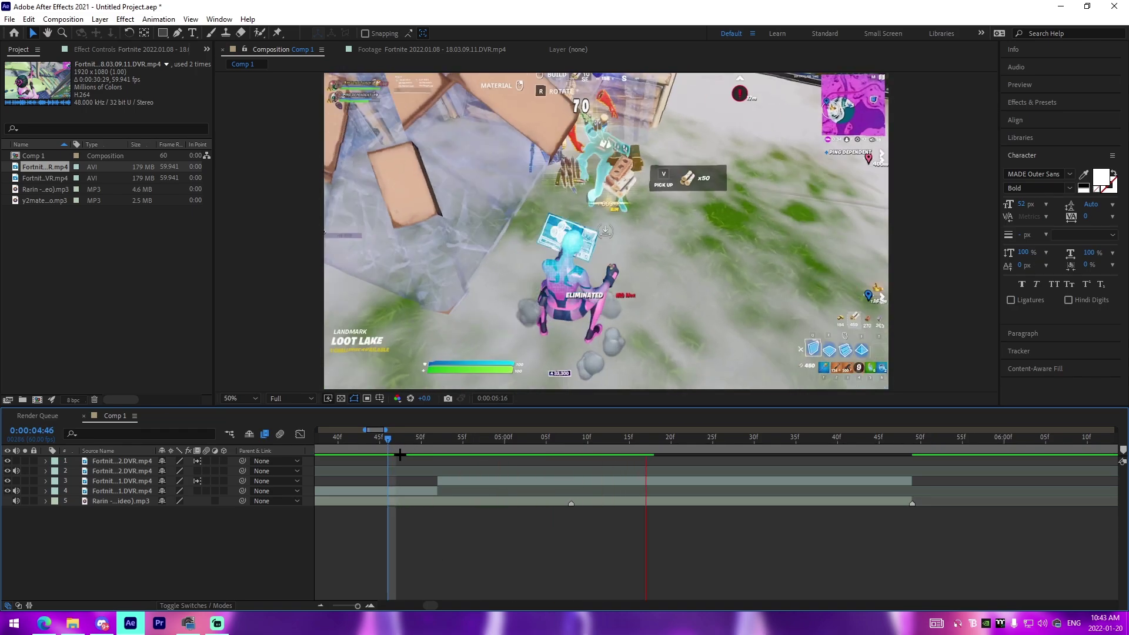
# Save the project under the file name Lvk0Samploe
pyautogui.hotkey('ctrl', 's')
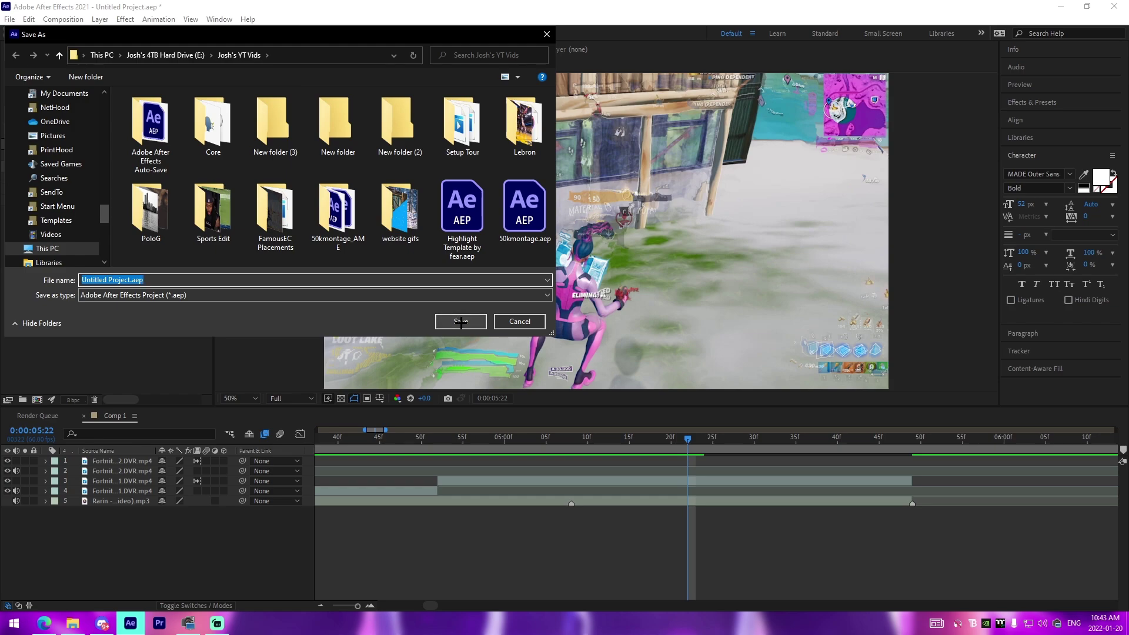
pyautogui.write('Lvk0Samploe')
pyautogui.press('Return')
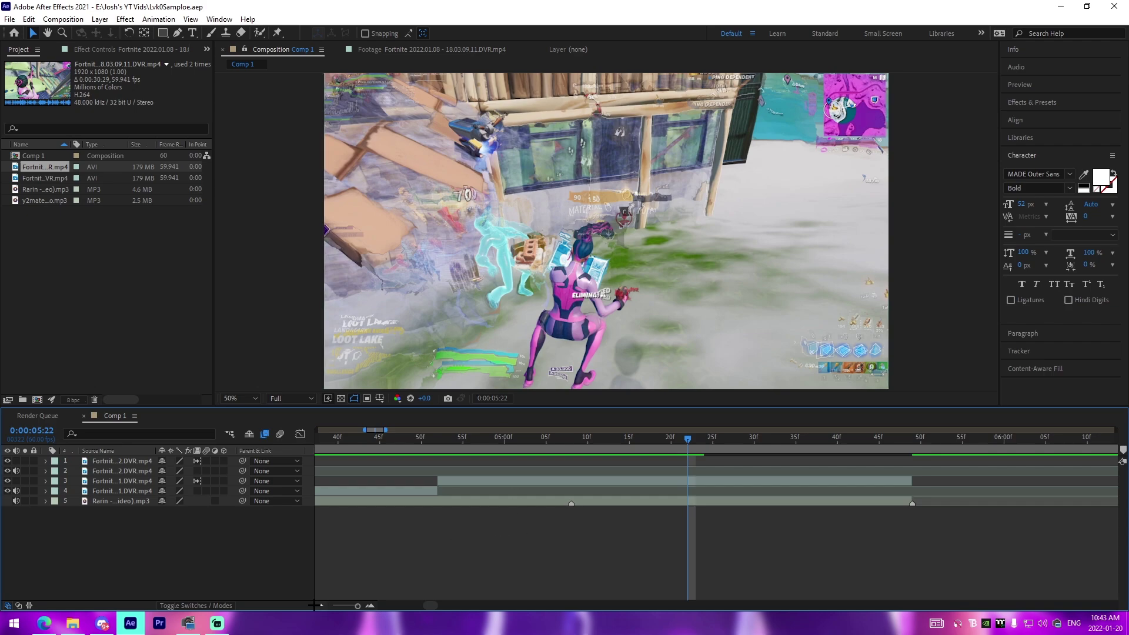
# Add an adjustment layer above the clips, with the current time at the first song marker at 0:00:02:31
pyautogui.press('-')
pyautogui.moveTo(418, 555); pyautogui.dragTo(496, 561)
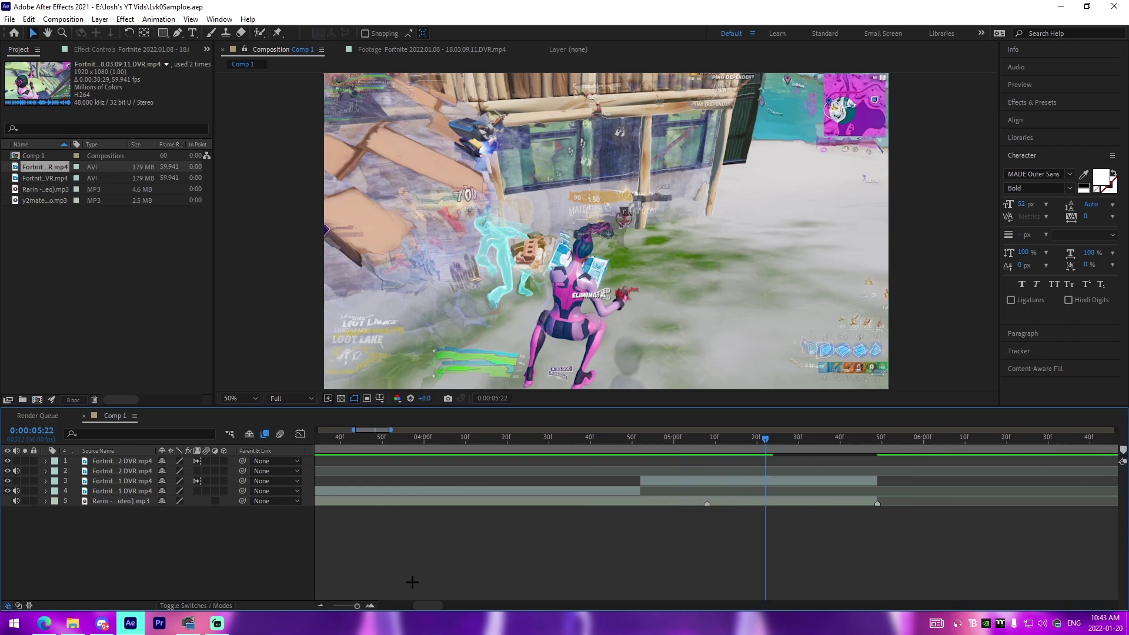
pyautogui.click(321, 606)
pyautogui.press('h')
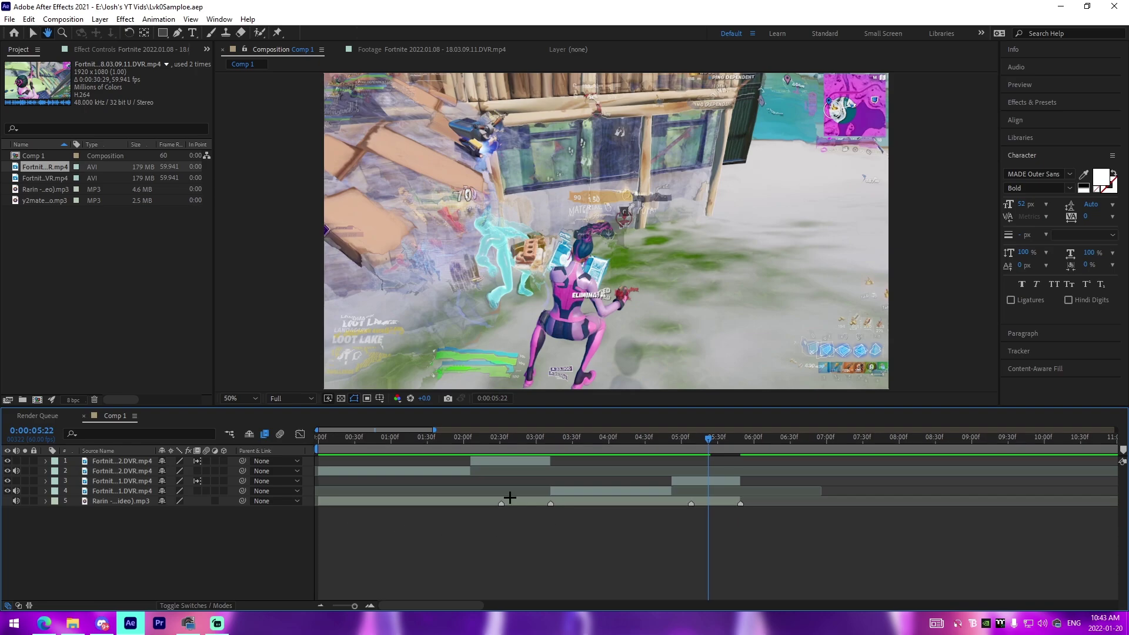
pyautogui.press('Home')
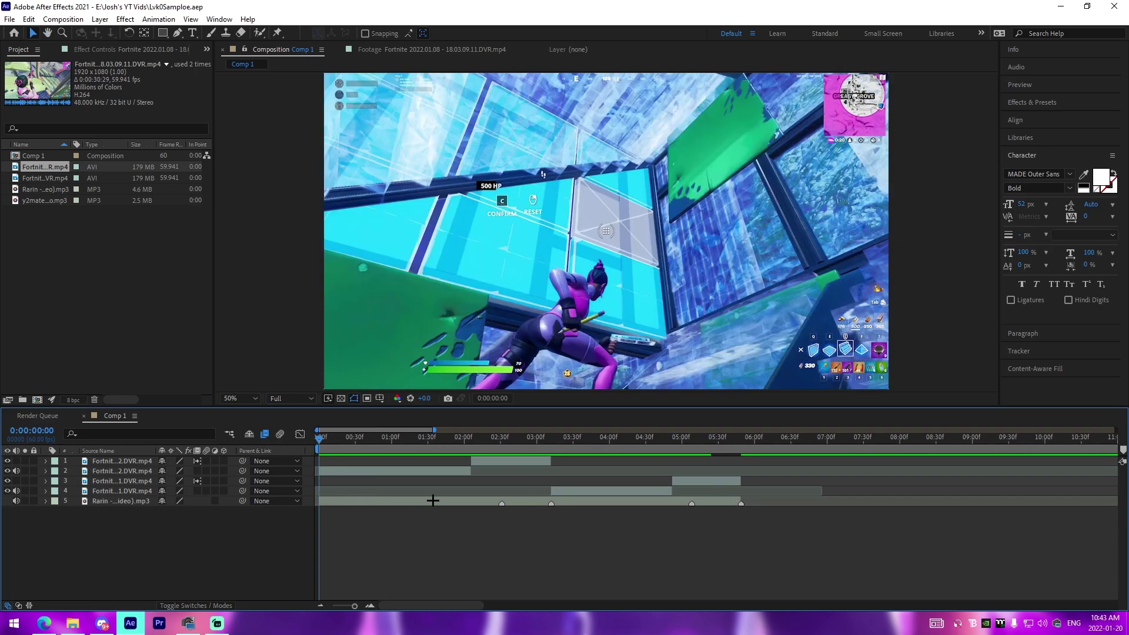
pyautogui.press('k')
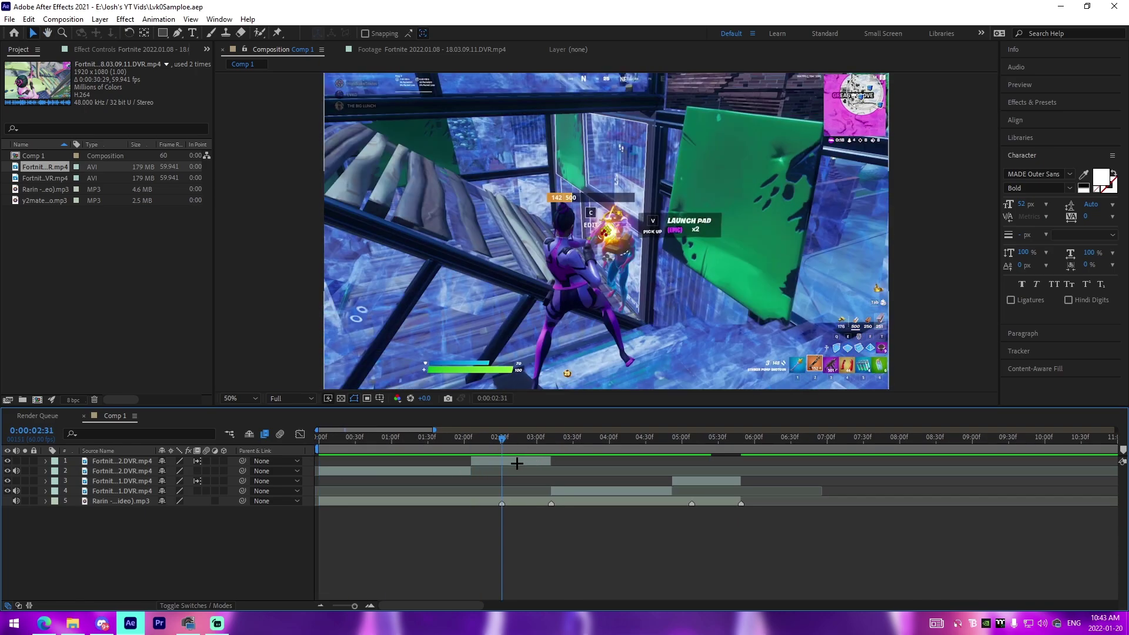
pyautogui.click(517, 464)
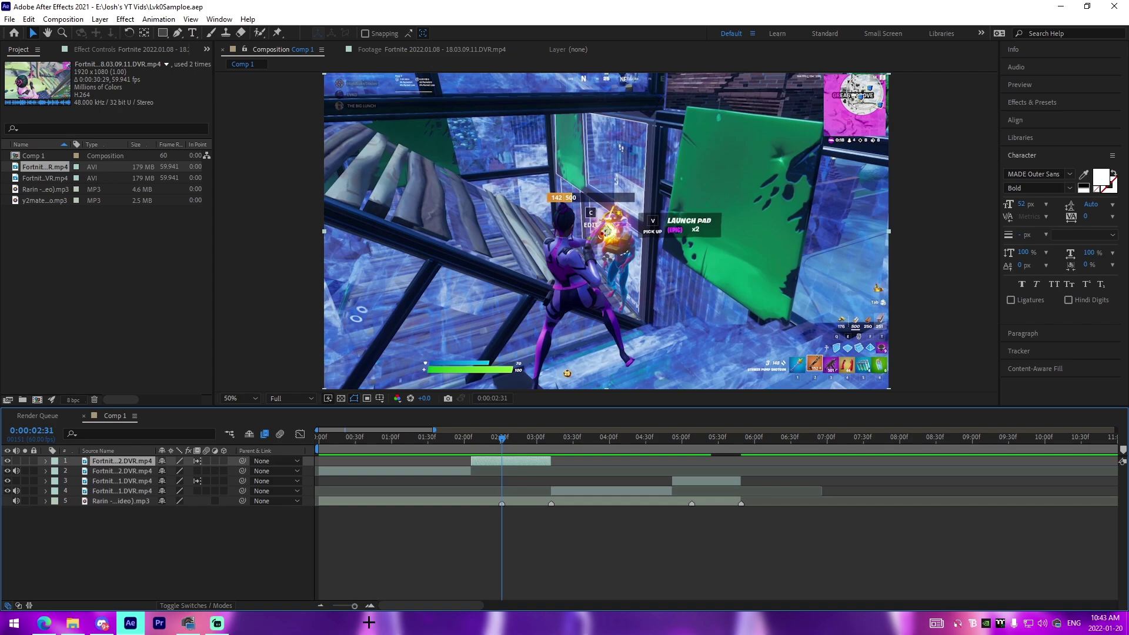
pyautogui.click(530, 553)
pyautogui.click(517, 464)
pyautogui.hotkey('ctrl', 'alt', 'y')
pyautogui.click(535, 556)
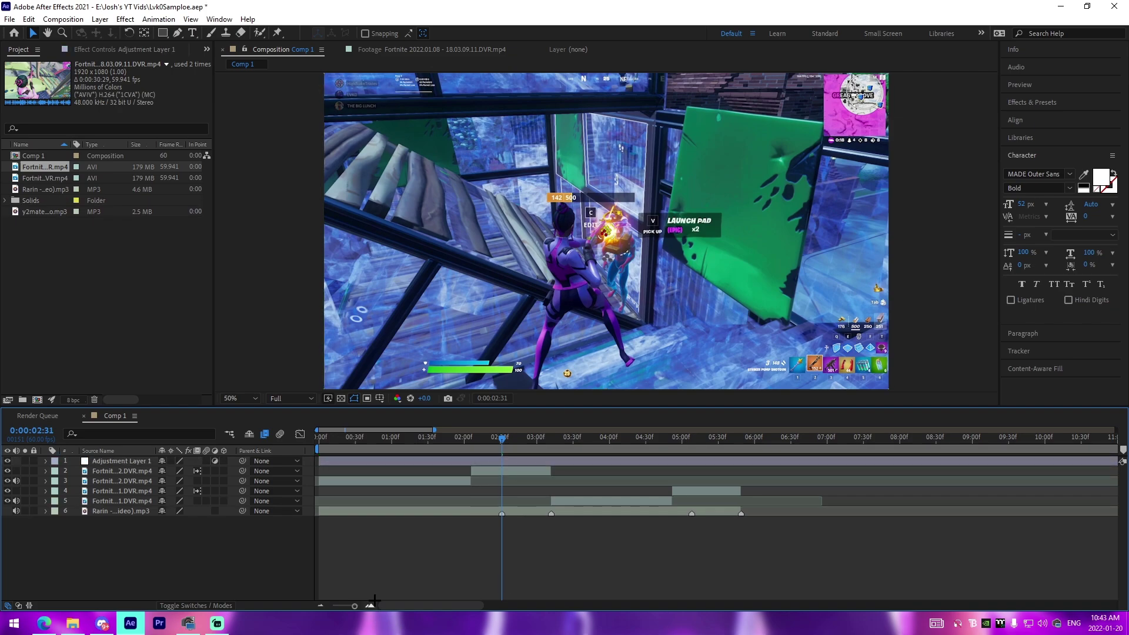
# Cut the adjustment layer down to the span between the markers at 0:00:02:31 and 0:00:03:12
pyautogui.press('=')
pyautogui.click(526, 461)
pyautogui.hotkey('alt', '[')
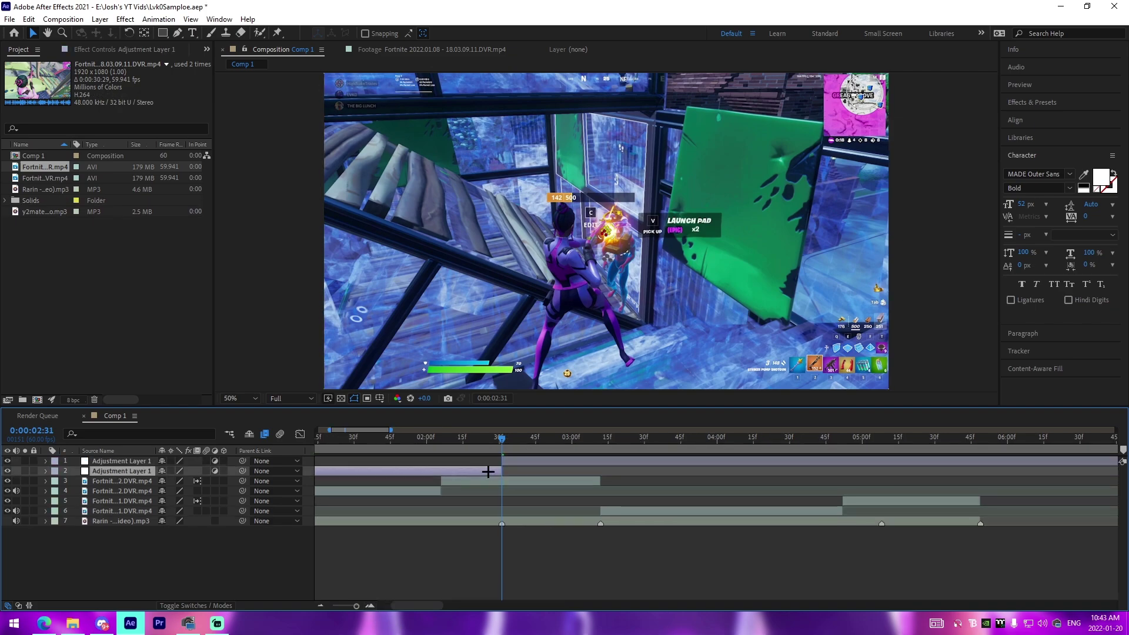
pyautogui.click(488, 464)
pyautogui.click(599, 447)
pyautogui.moveTo(599, 442); pyautogui.dragTo(601, 443)
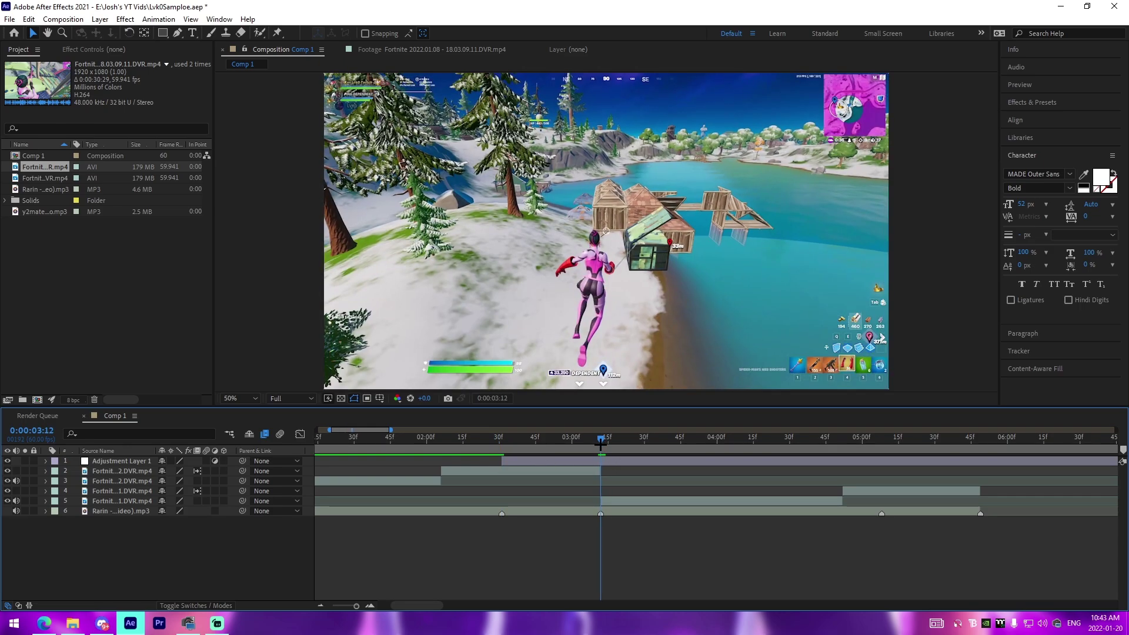
pyautogui.click(616, 461)
pyautogui.hotkey('alt', ']')
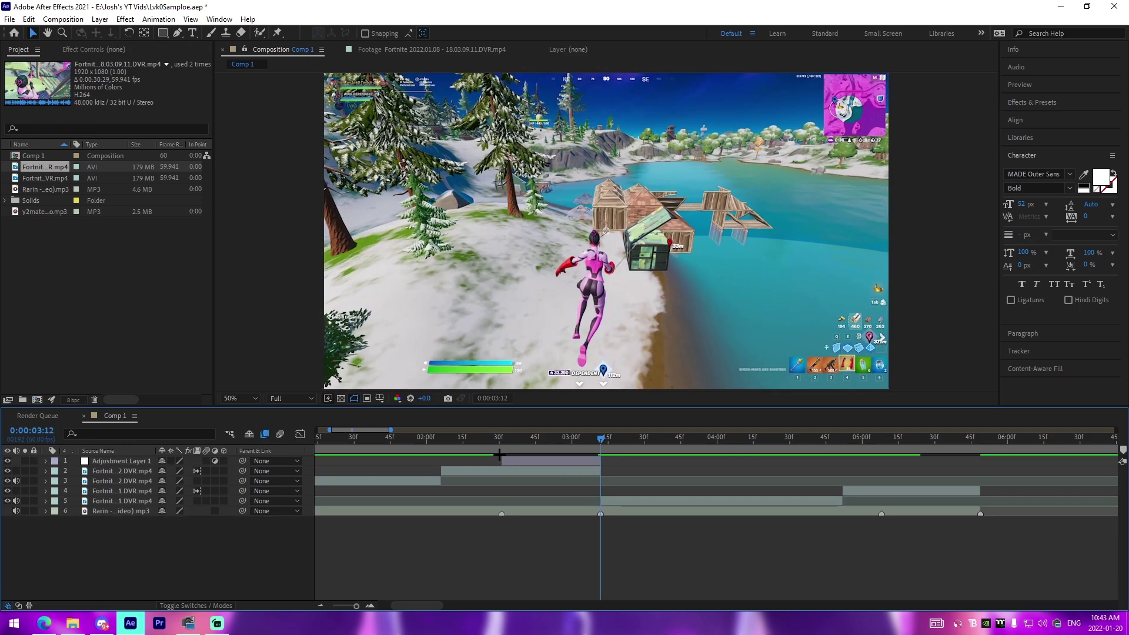
# Apply the JoshyyHardImpact.ffx animation preset at the adjustment layer's start and preview it from about 0:00:01:55
pyautogui.press('i')
pyautogui.click(521, 457)
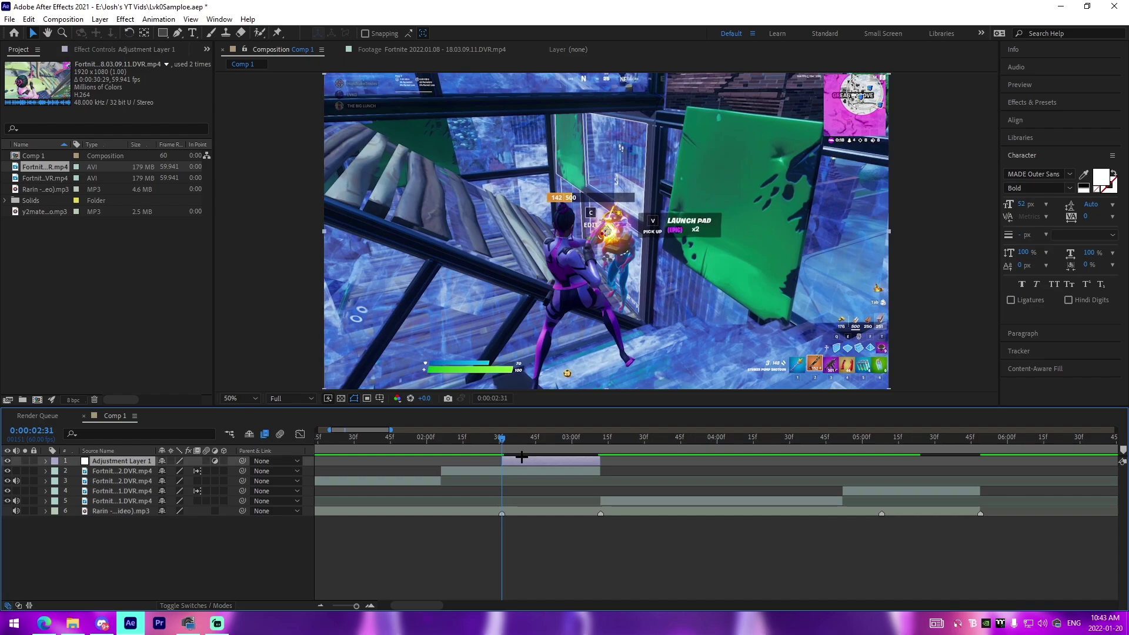
pyautogui.click(158, 20)
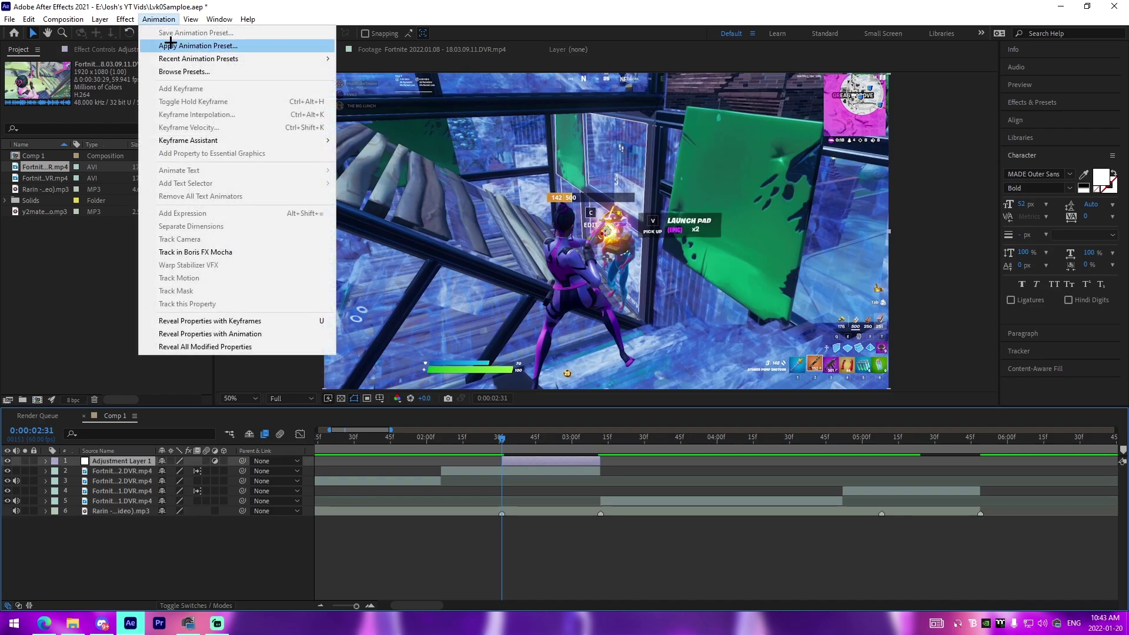
pyautogui.click(170, 43)
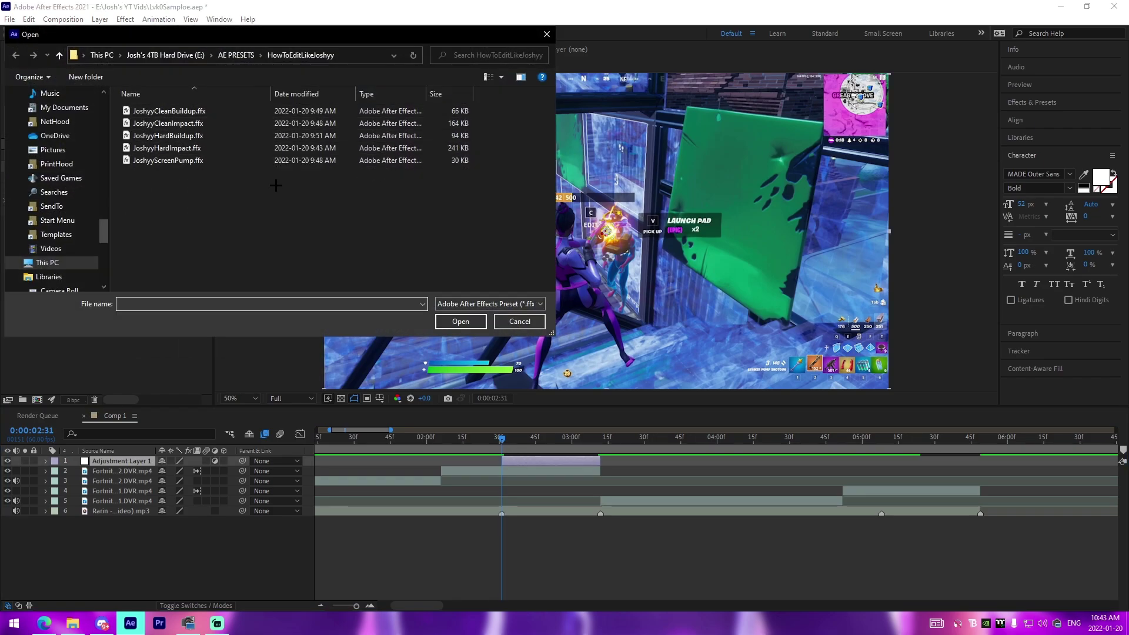
pyautogui.click(178, 150)
pyautogui.click(462, 319)
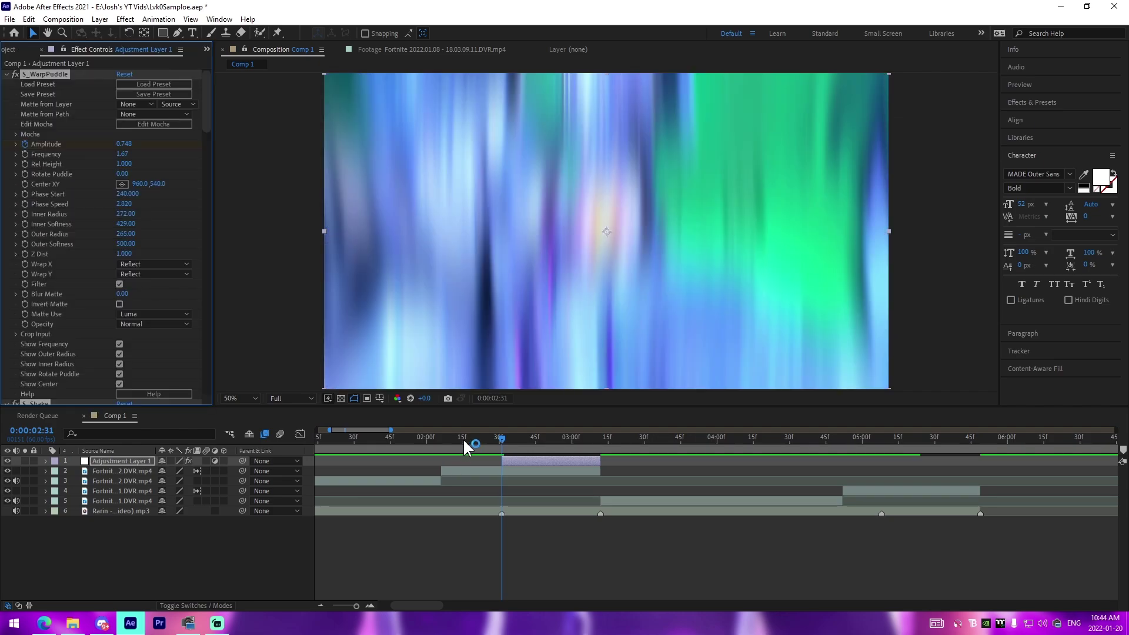
pyautogui.click(416, 440)
pyautogui.press('space')
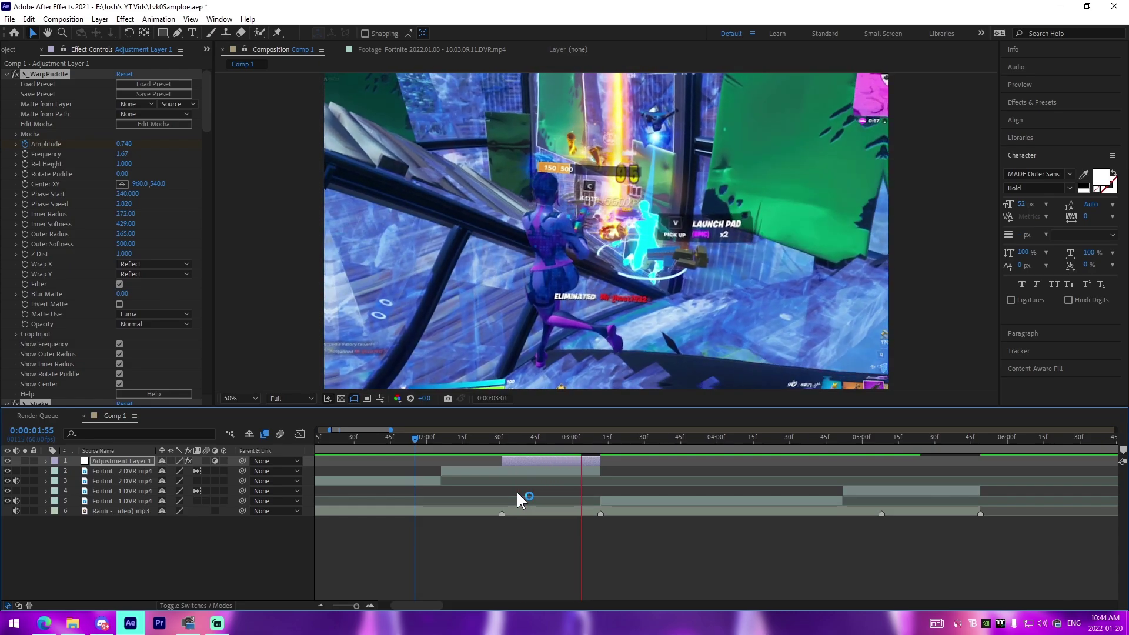
# Preview the hard impact on the first adjustment layer again from about 0:00:02:14
pyautogui.click(454, 445)
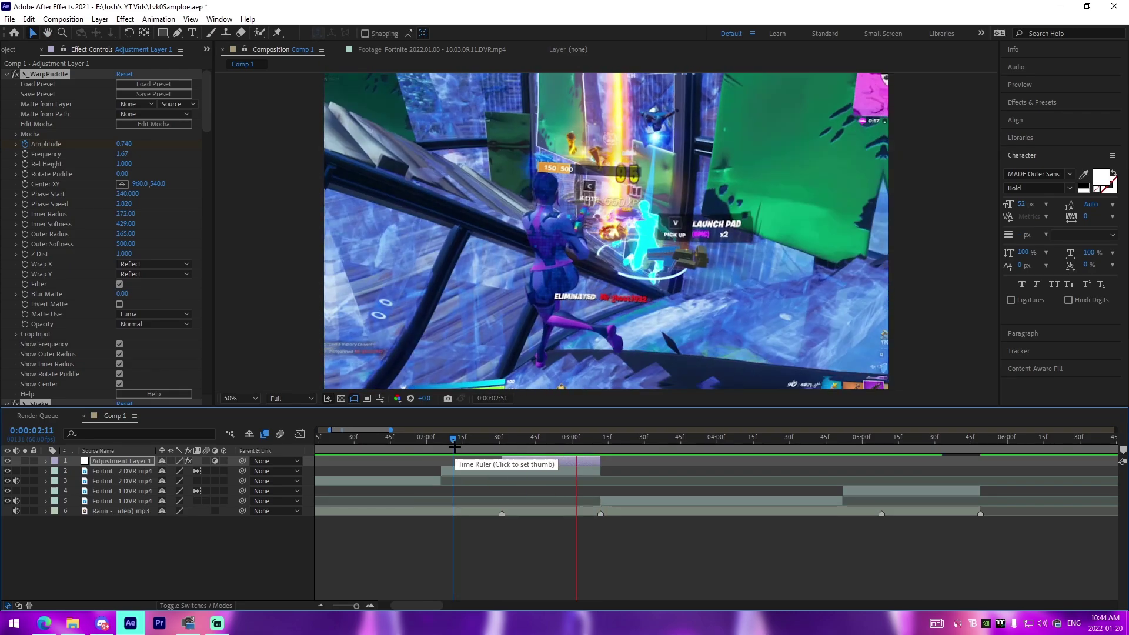
pyautogui.click(461, 445)
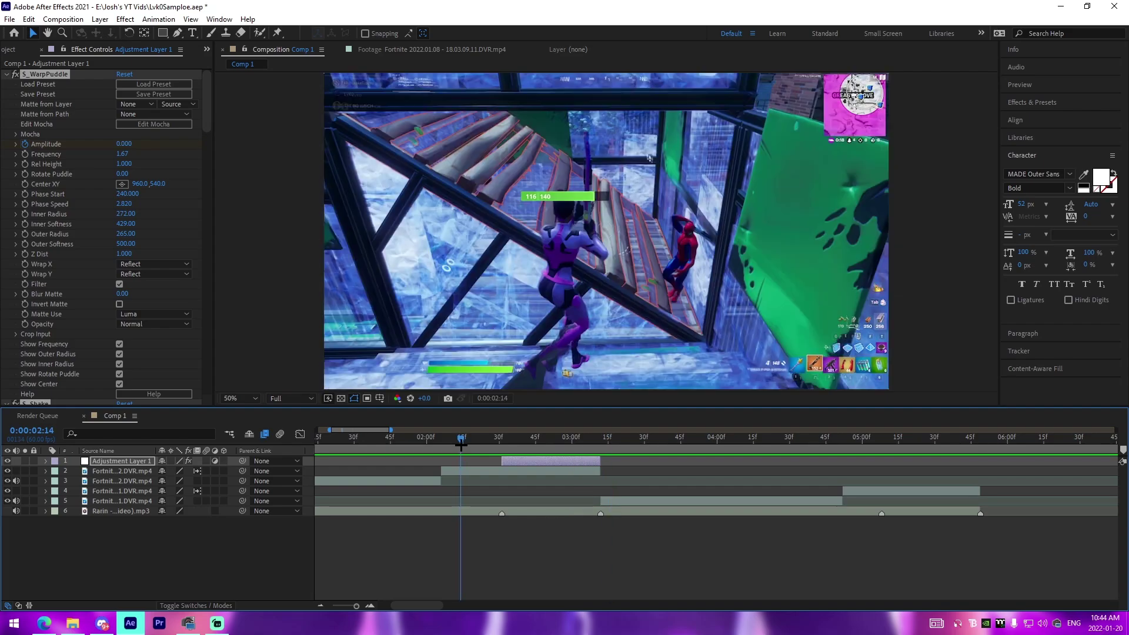
pyautogui.press('space')
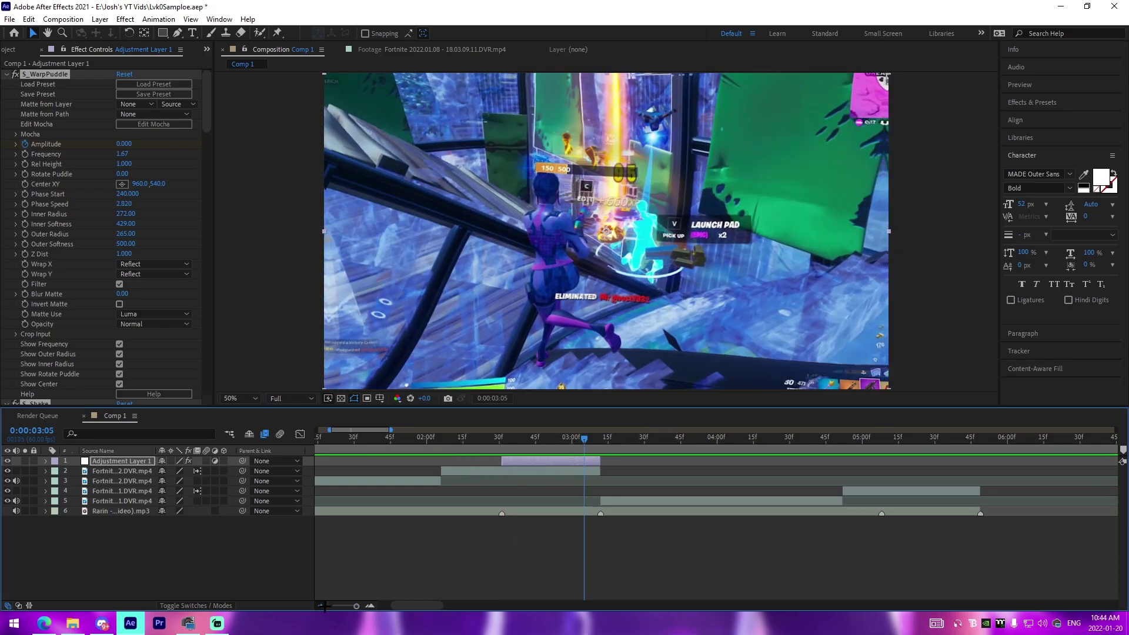
# Add an adjustment layer directly above the second time-remapped clip, with the current time at the song marker at 0:00:05:08
pyautogui.click(321, 606)
pyautogui.click(476, 553)
pyautogui.click(567, 438)
pyautogui.click(575, 494)
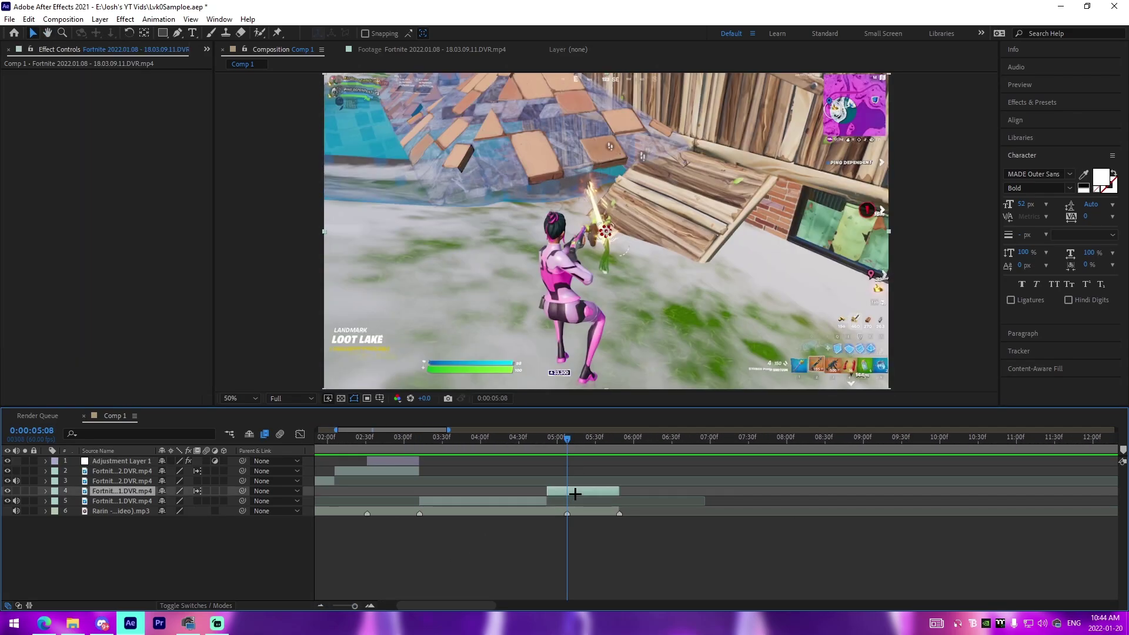
pyautogui.hotkey('ctrl', 'alt', 'y')
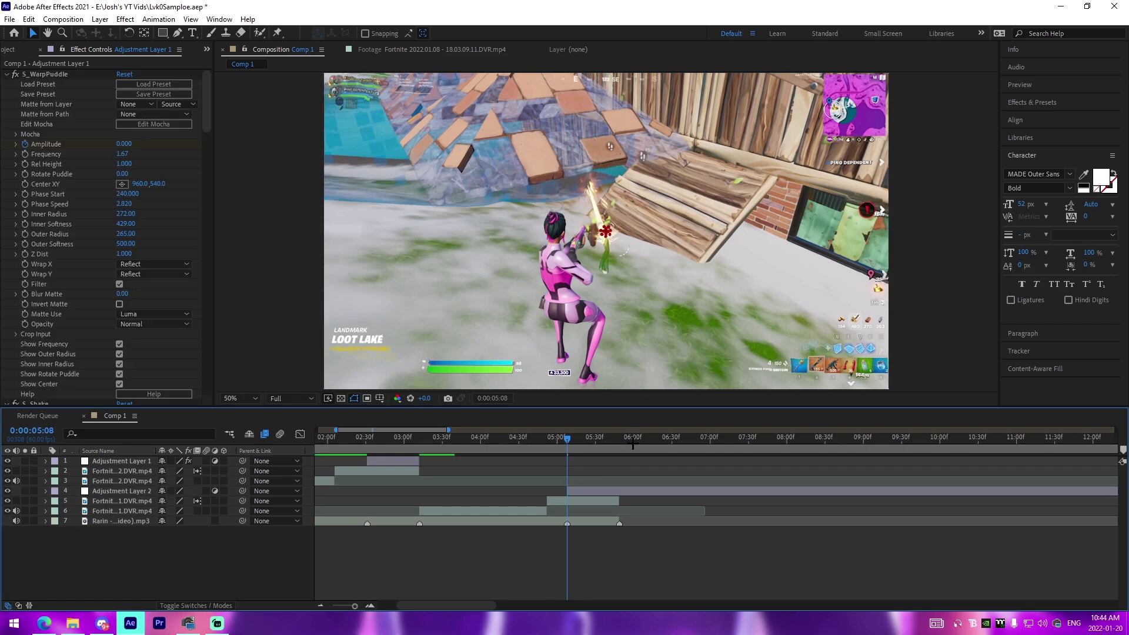
# Trim the new adjustment layer to span from the song marker at 0:00:05:08 to the last song marker
pyautogui.press('k')
pyautogui.click(635, 494)
pyautogui.hotkey('alt', ']')
pyautogui.click(635, 494)
pyautogui.press('j')
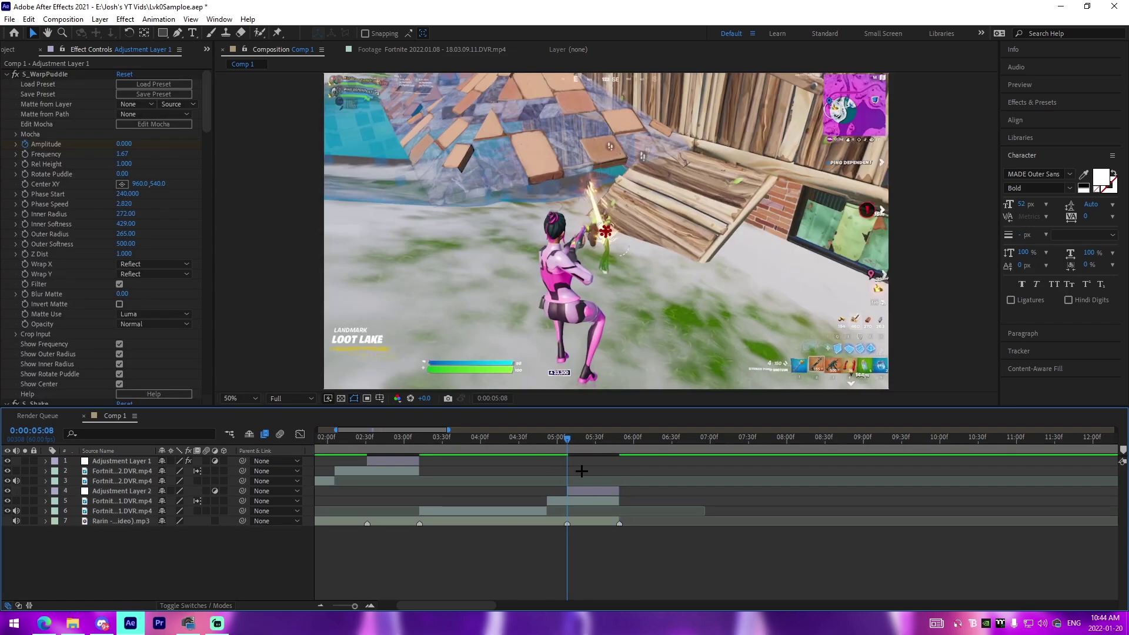
# Apply the JoshyyCleanImpact.ffx animation preset to the second adjustment layer at 0:00:05:08 and preview it from 0:00:04:59
pyautogui.click(589, 491)
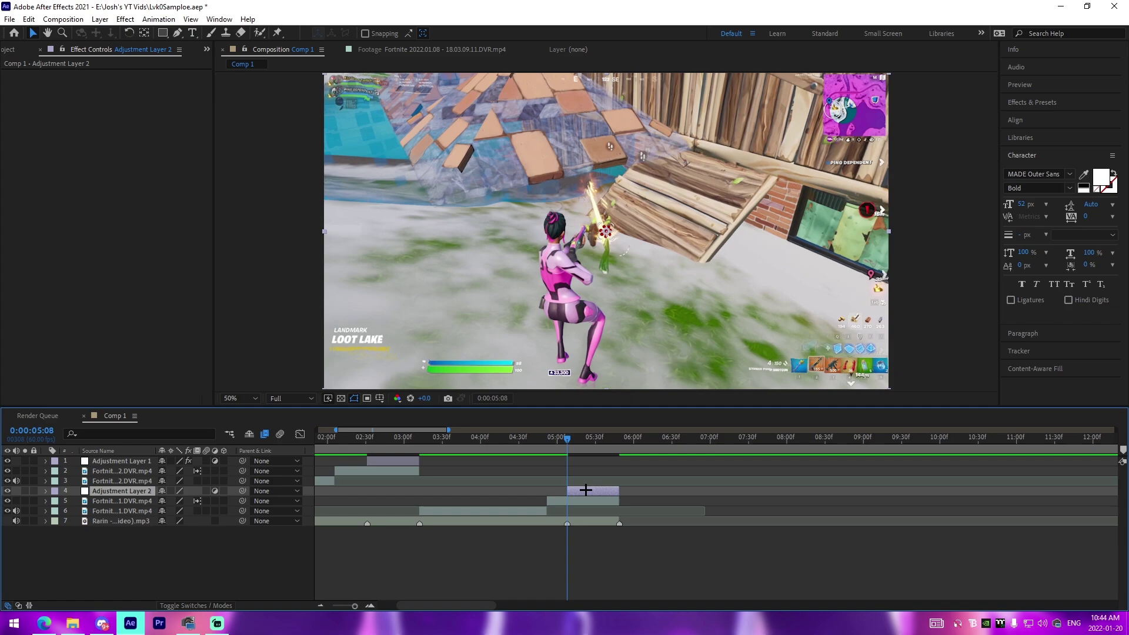
pyautogui.click(159, 19)
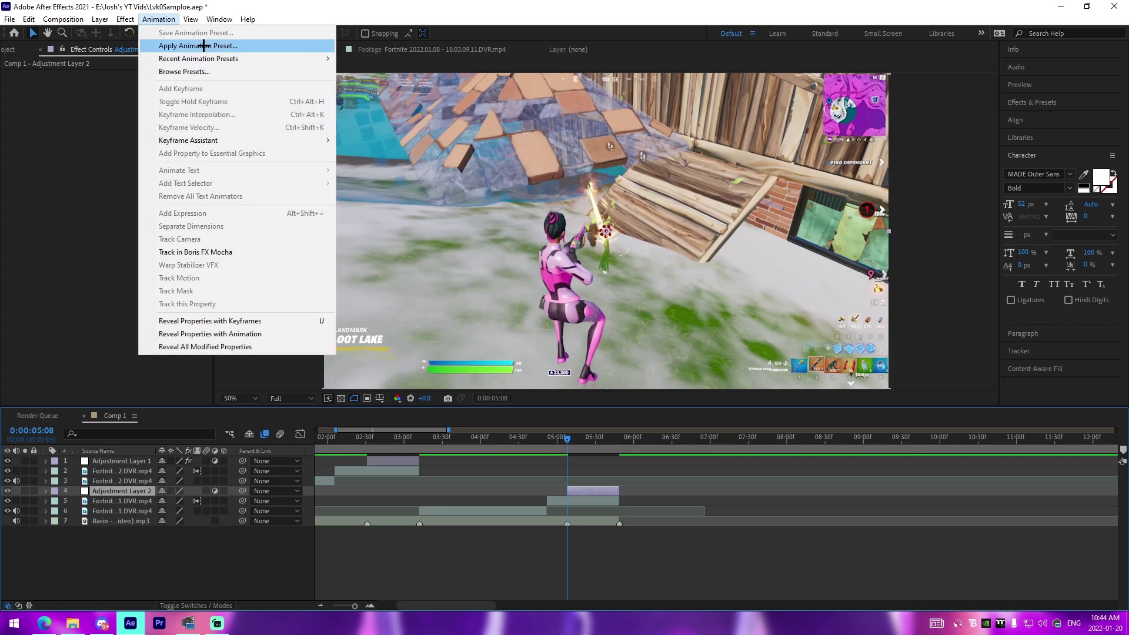
pyautogui.click(194, 45)
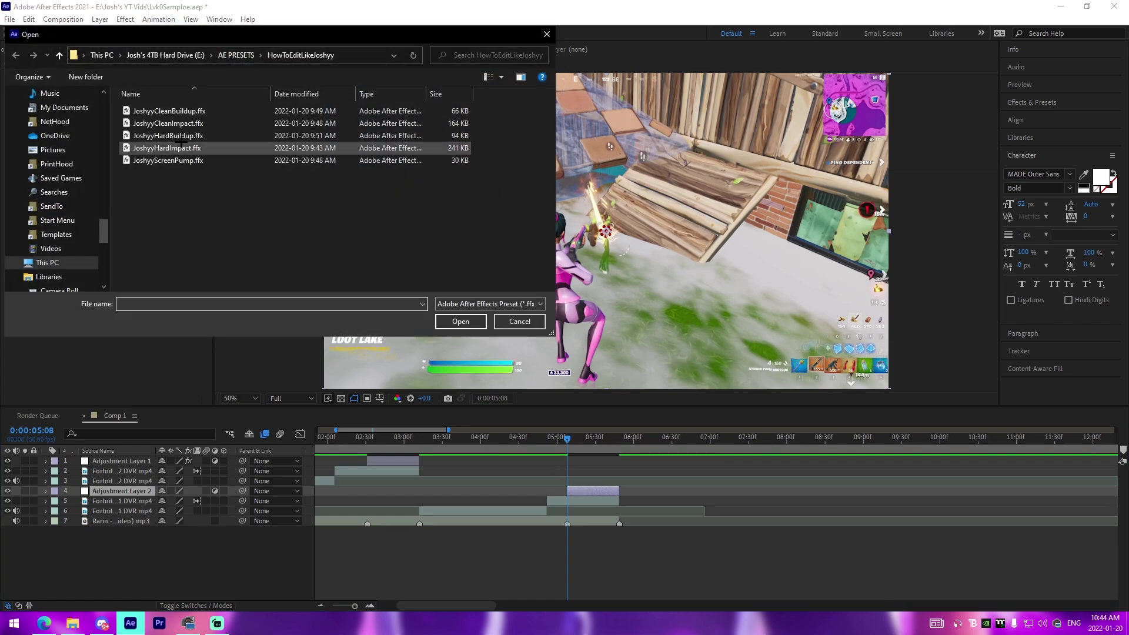
pyautogui.click(182, 123)
pyautogui.click(454, 321)
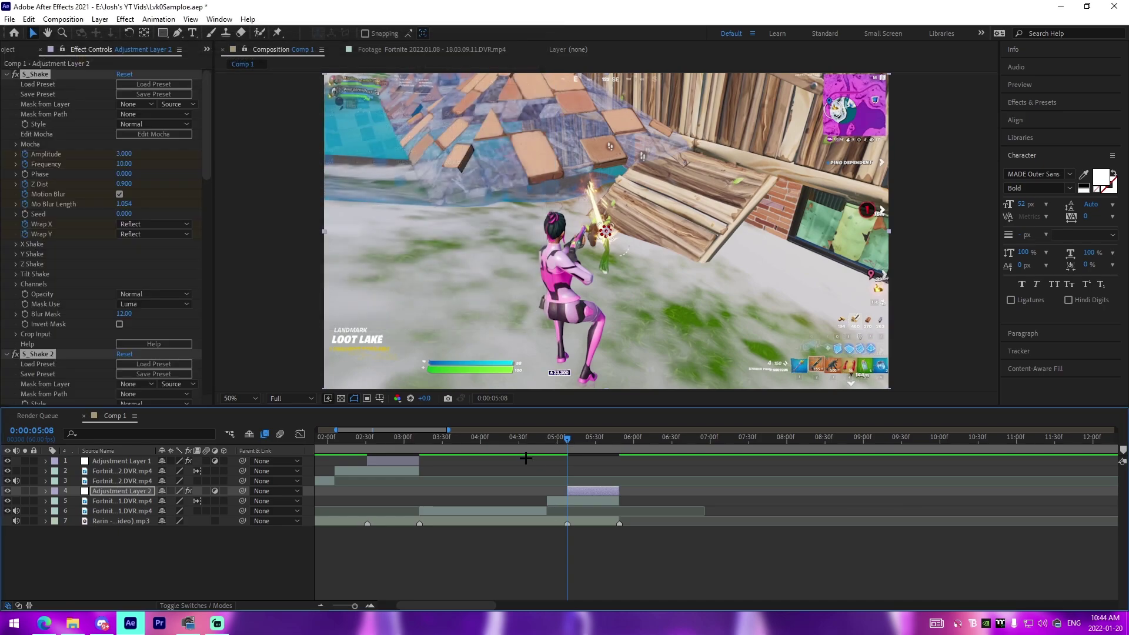
pyautogui.press('space')
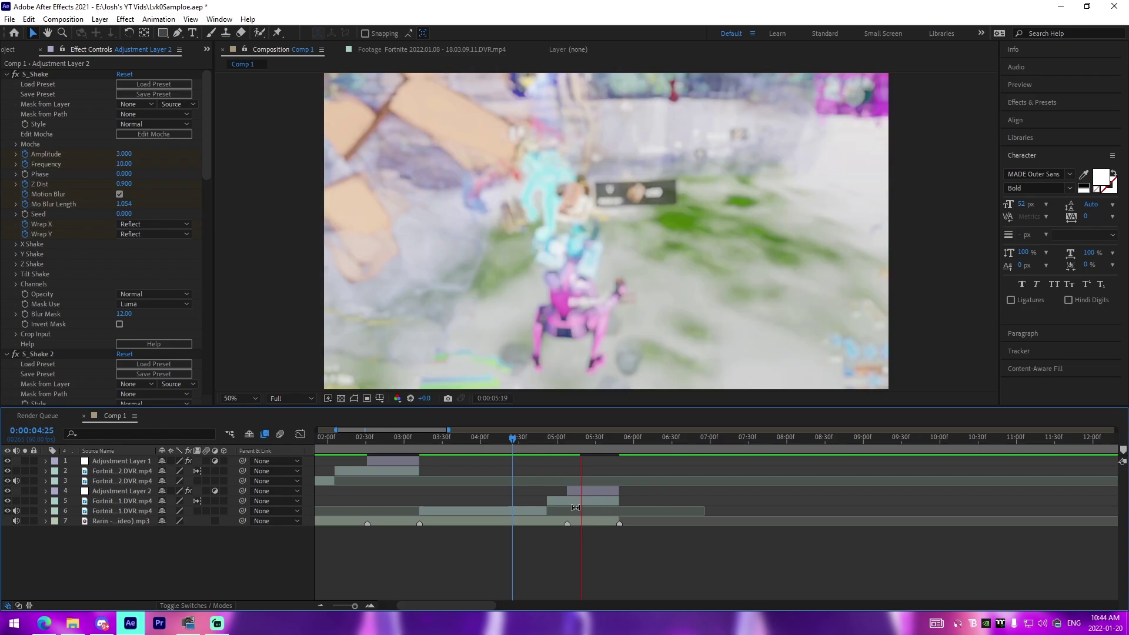
pyautogui.click(548, 446)
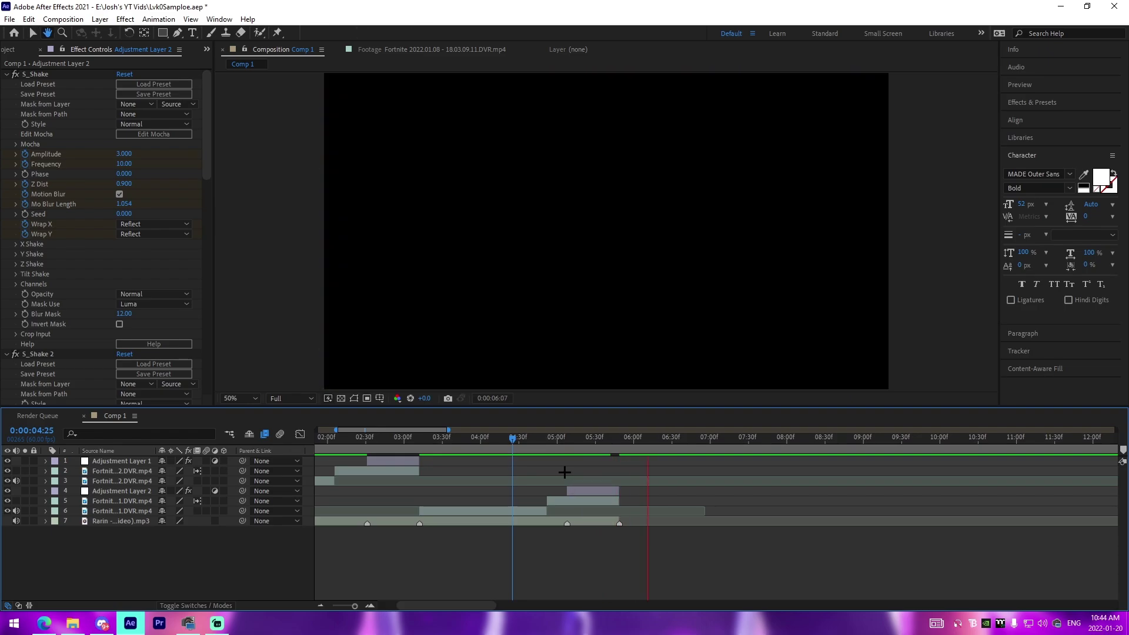
pyautogui.click(556, 437)
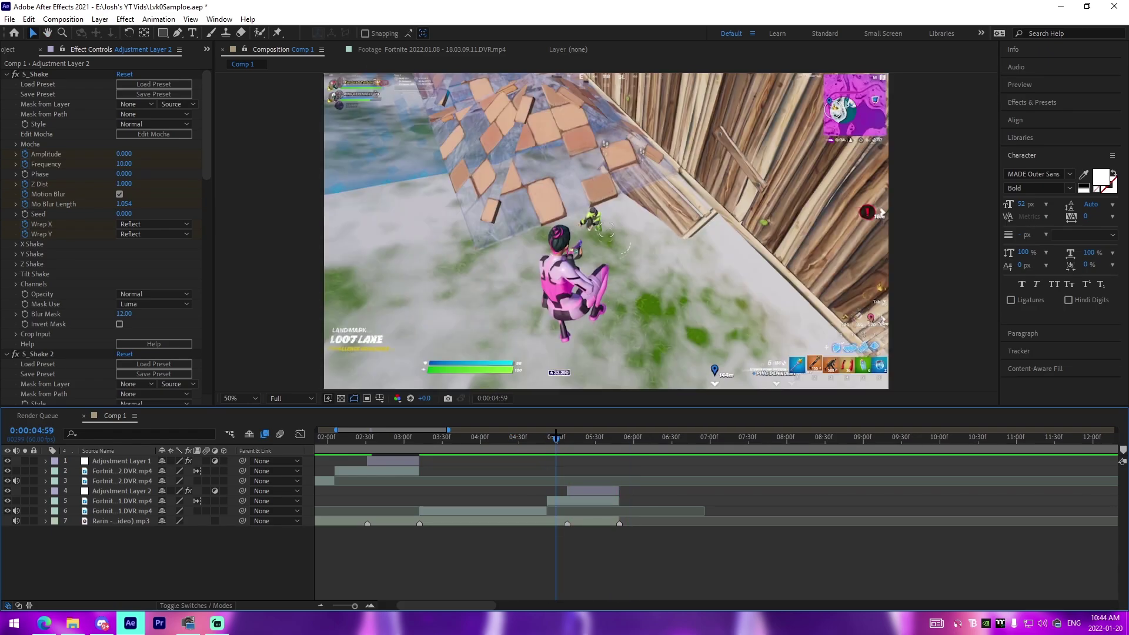
pyautogui.click(557, 436)
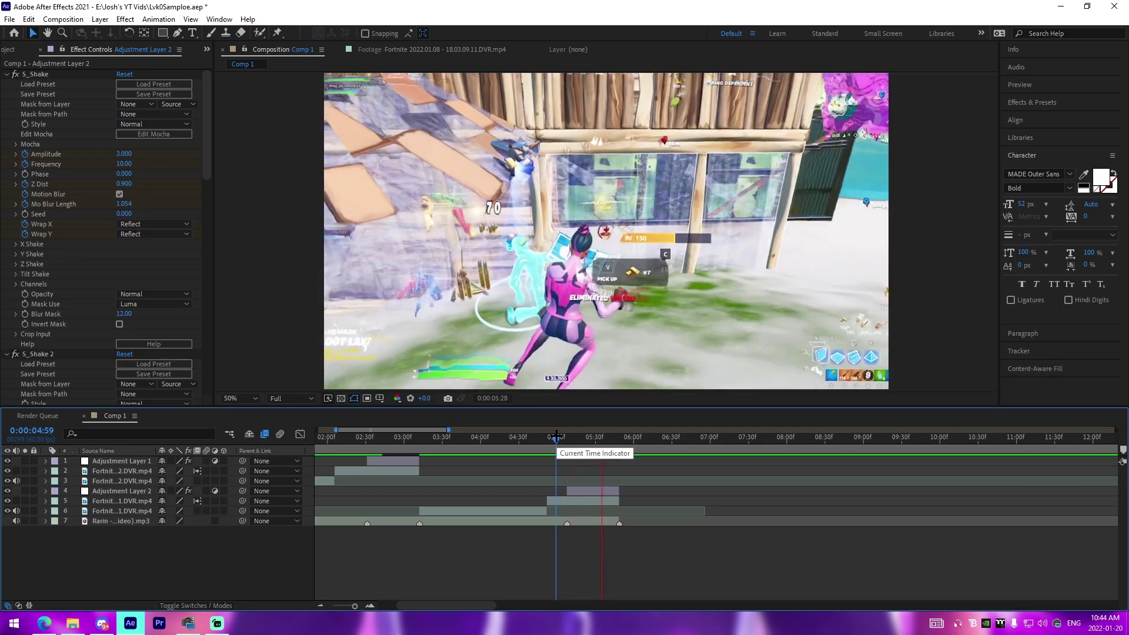
pyautogui.hscroll(-3, 497, 550)
pyautogui.click(495, 442)
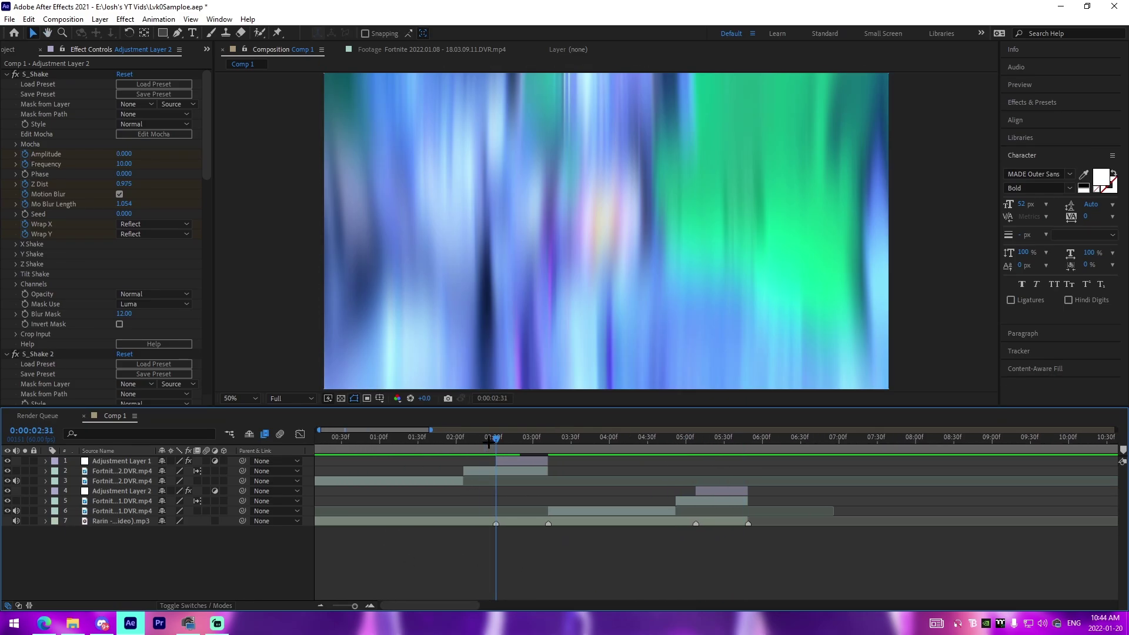
pyautogui.click(503, 470)
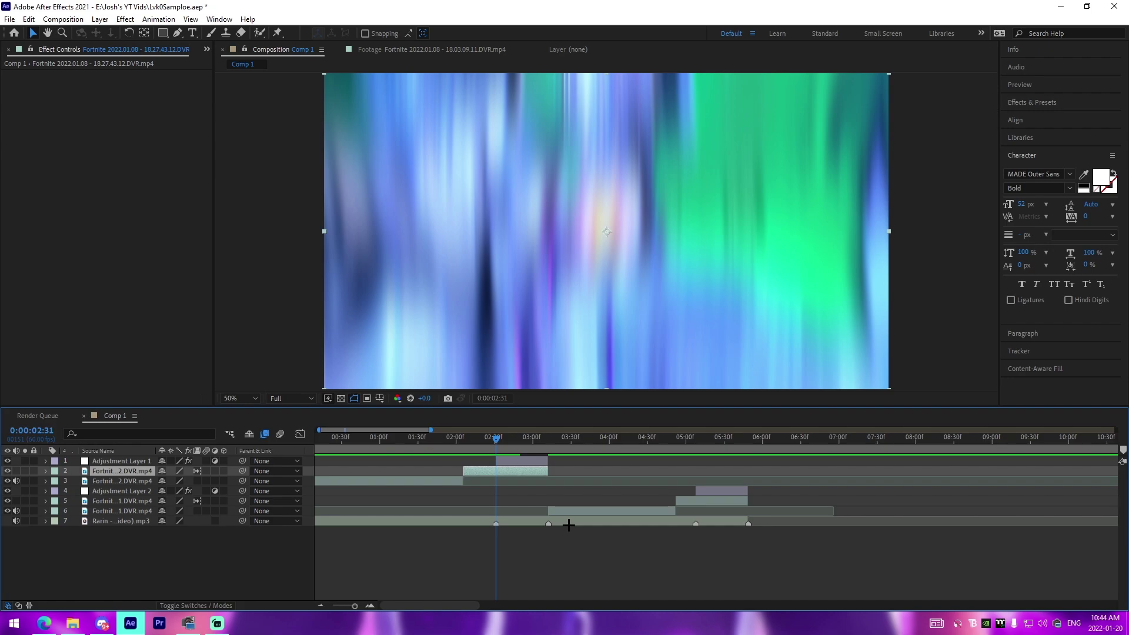
pyautogui.hotkey('ctrl', 'alt', 'y')
pyautogui.hotkey('ctrl', 'shift', 'd')
pyautogui.press('Delete')
pyautogui.moveTo(444, 442); pyautogui.dragTo(434, 441)
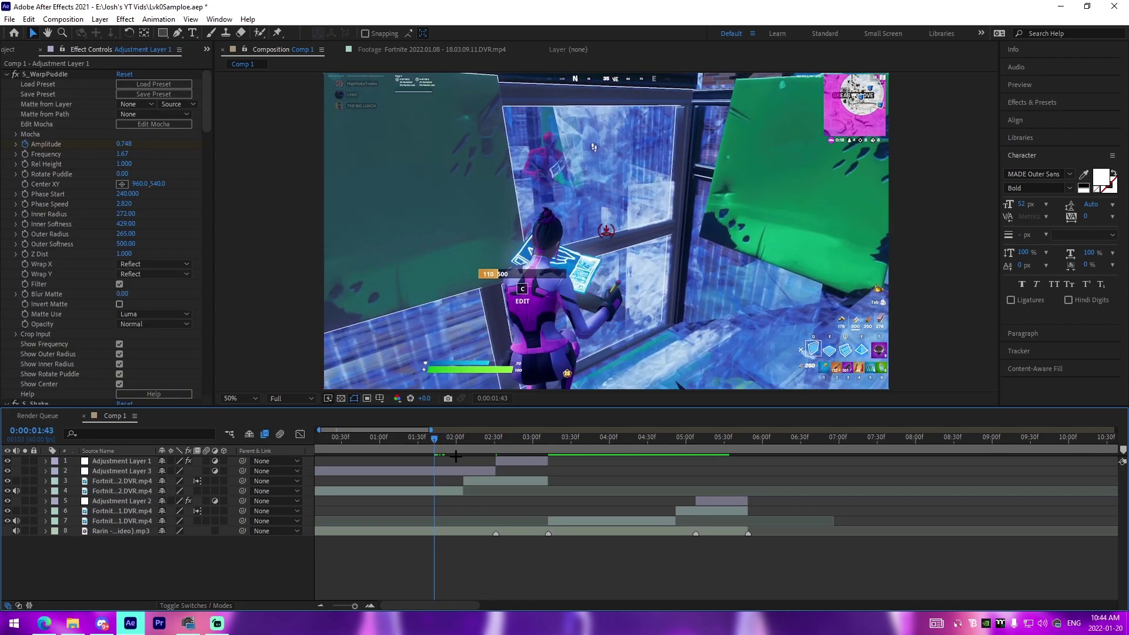
pyautogui.click(478, 473)
pyautogui.press('Delete')
# Add an adjustment layer above the first time-remapped clip and apply the JoshyyScreenPump.ffx preset to it at 0:00:02:31
pyautogui.press('k')
pyautogui.click(503, 470)
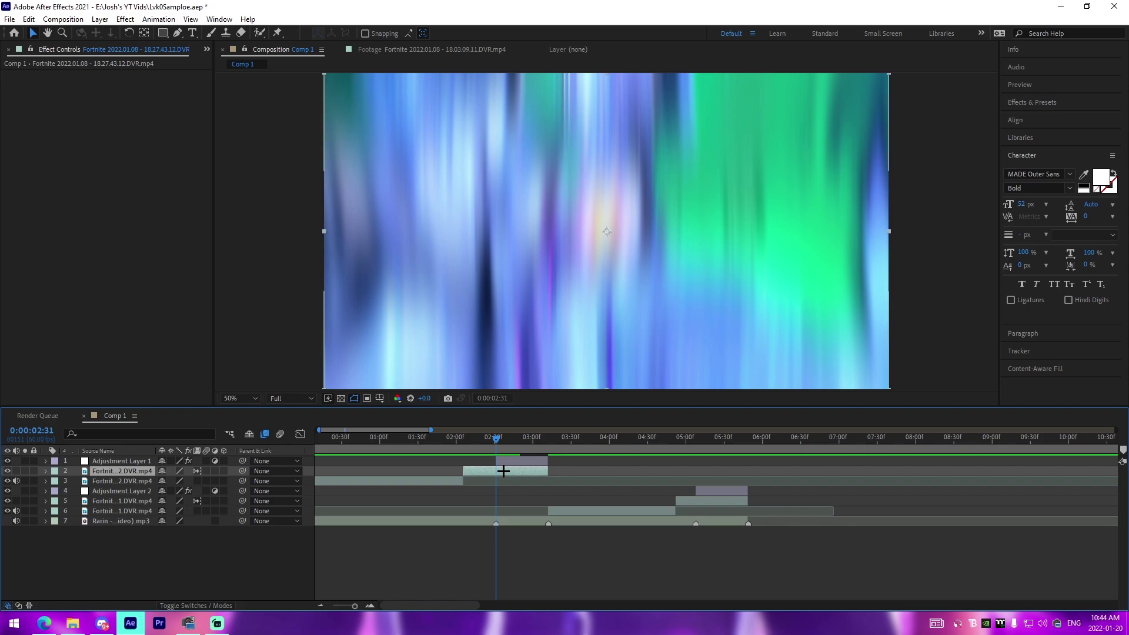
pyautogui.hotkey('ctrl', 'alt', 'y')
pyautogui.click(159, 19)
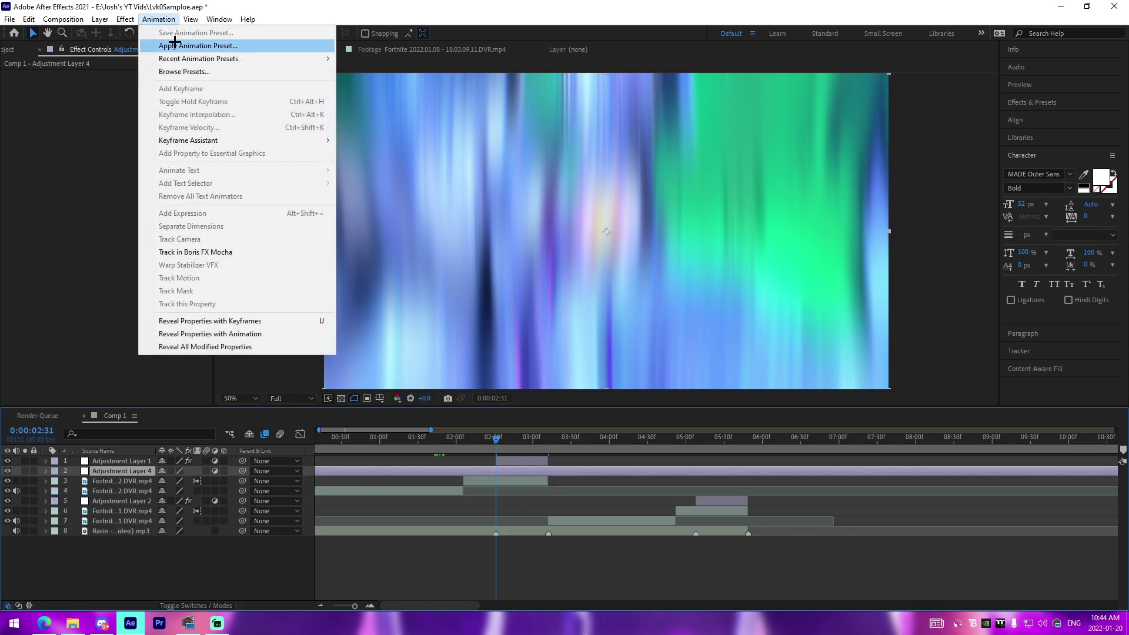
pyautogui.click(189, 44)
pyautogui.click(177, 160)
pyautogui.press('Return')
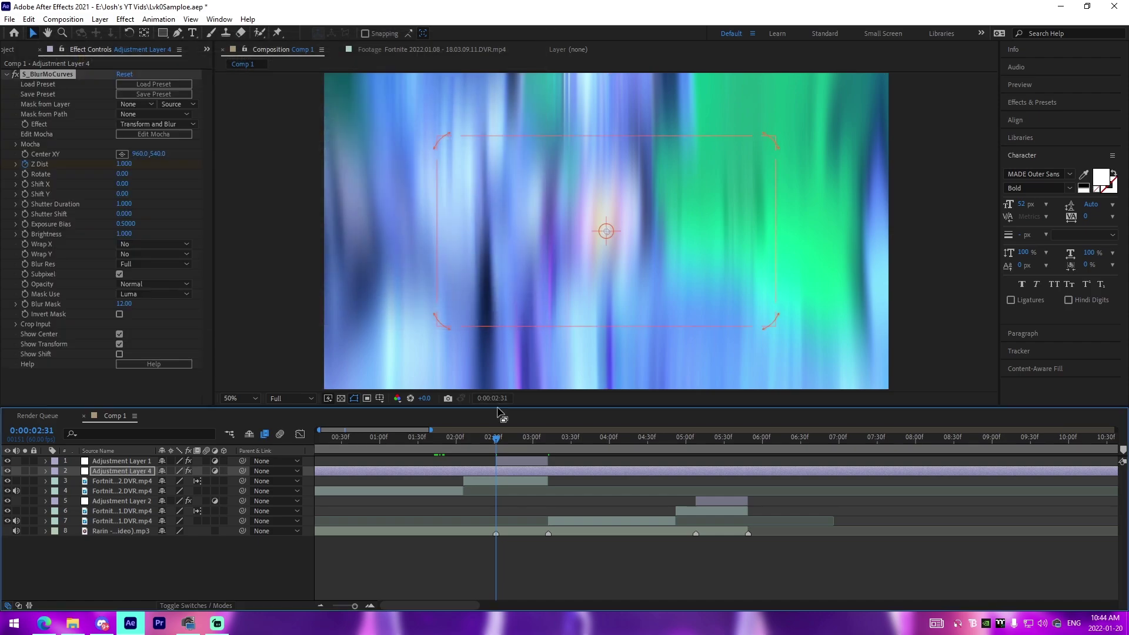
# Shift the screen pump layer earlier so its middle Z Dist keyframe sits on 0:00:02:31, and trim it from 0:00:02:04 to 0:00:03:12
pyautogui.moveTo(530, 492); pyautogui.dragTo(495, 492)
pyautogui.press('j')
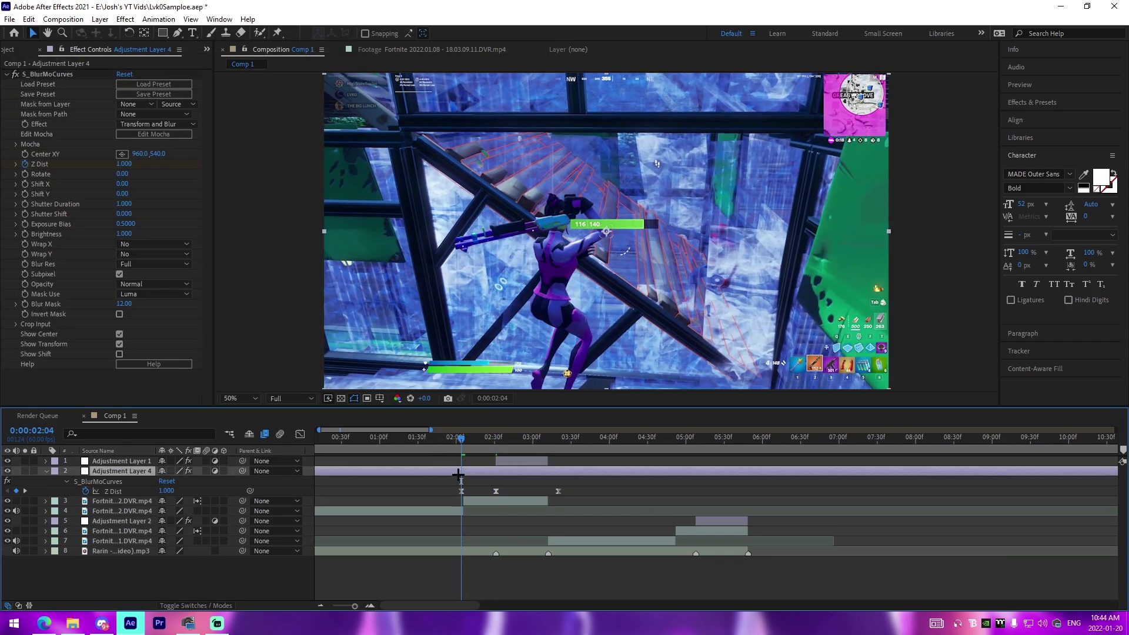
pyautogui.rightClick(458, 475)
pyautogui.click(529, 467)
pyautogui.click(556, 451)
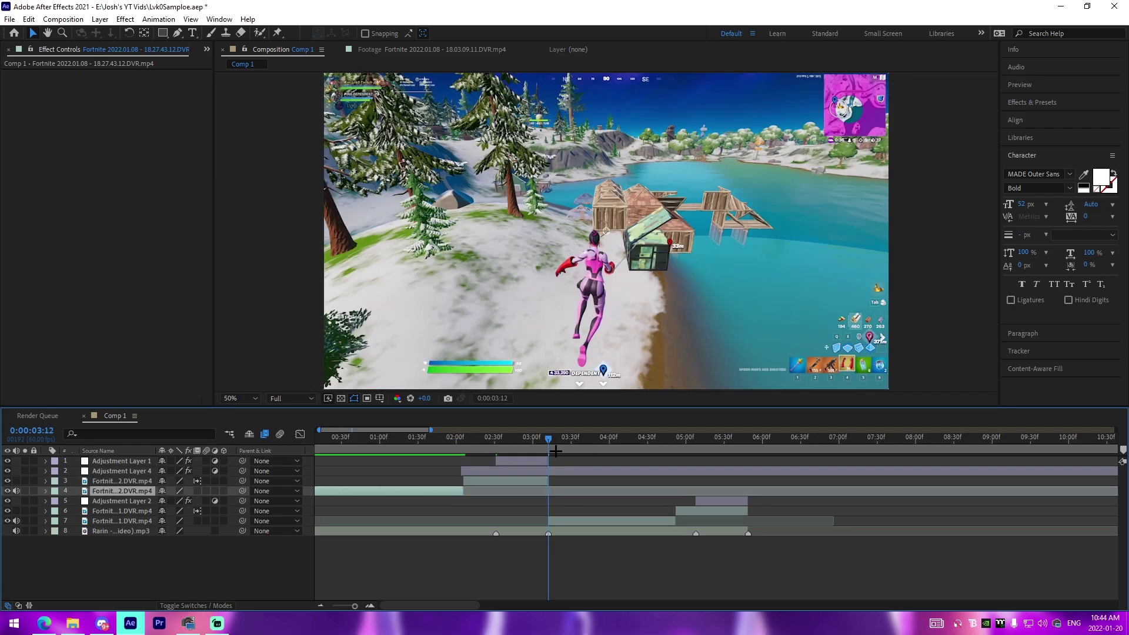
pyautogui.click(562, 461)
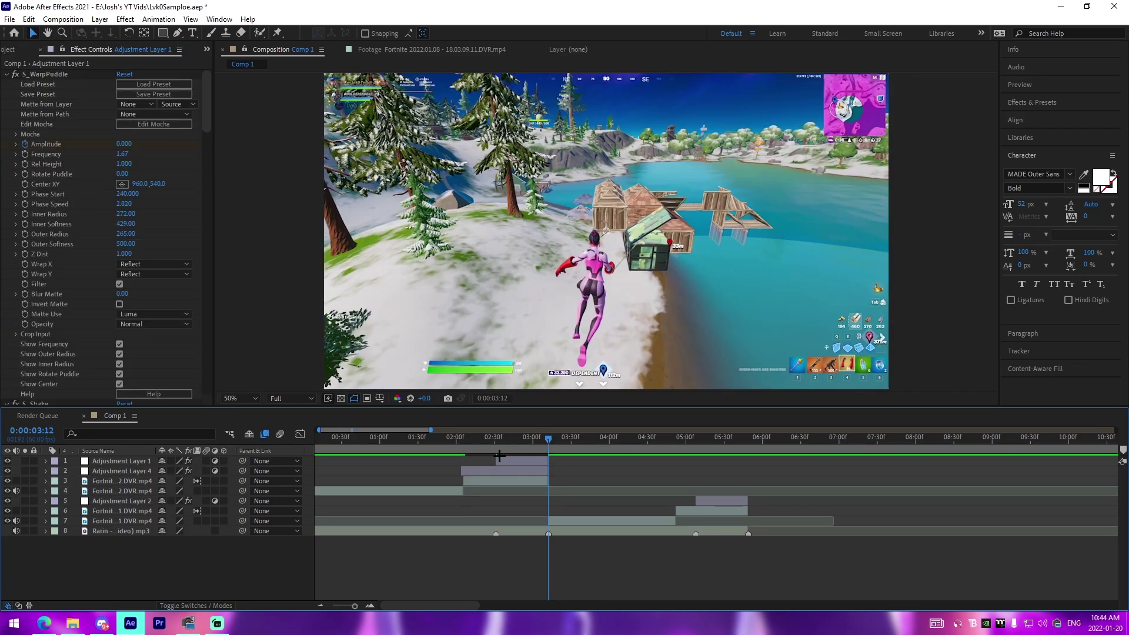
# Add a layer marker at the pump's peak at 0:00:02:31 and place a duplicate under the clean impact layer, its marker at 0:00:05:08
pyautogui.click(500, 455)
pyautogui.click(499, 472)
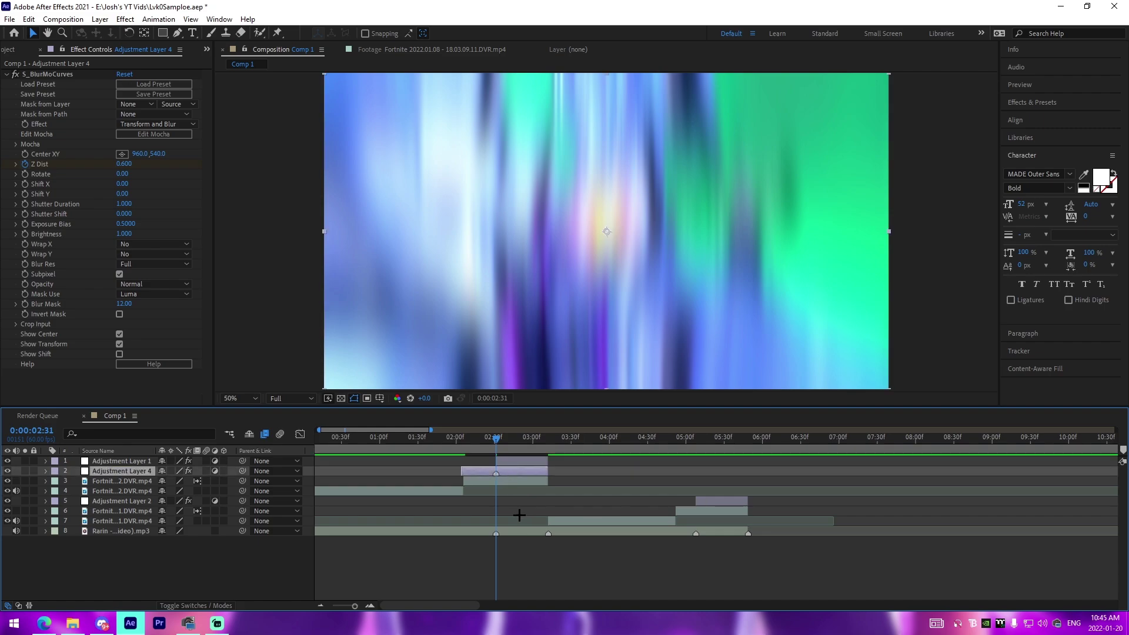
pyautogui.hotkey('ctrl', 'd')
pyautogui.moveTo(519, 471); pyautogui.dragTo(679, 516)
pyautogui.press('i')
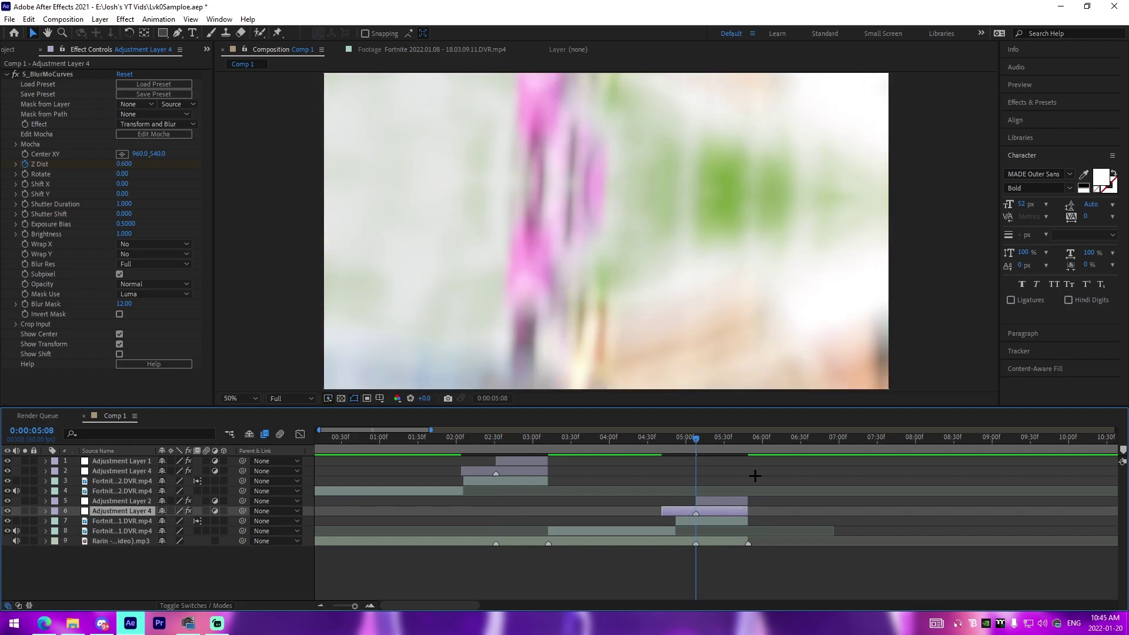
# Preview the screen pumps and examine the weapon and ammo display up close between about 0:00:02:15 and 0:00:02:23
pyautogui.click(755, 475)
pyautogui.press('space')
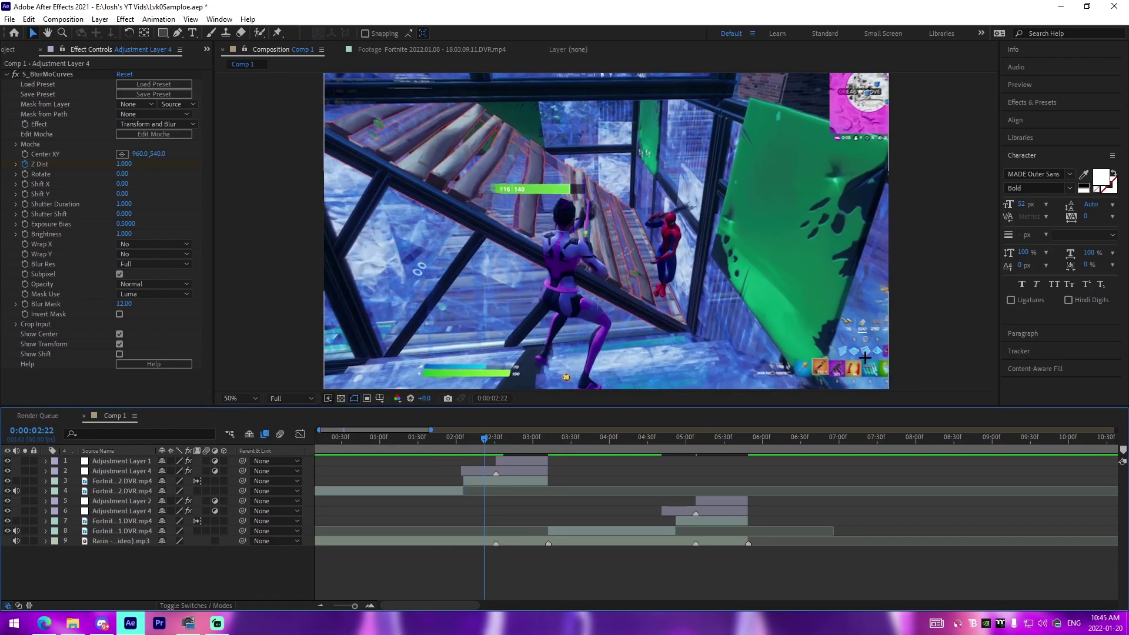
pyautogui.scroll(1, 865, 358)
pyautogui.moveTo(865, 358); pyautogui.dragTo(521, 121)
pyautogui.click(484, 440)
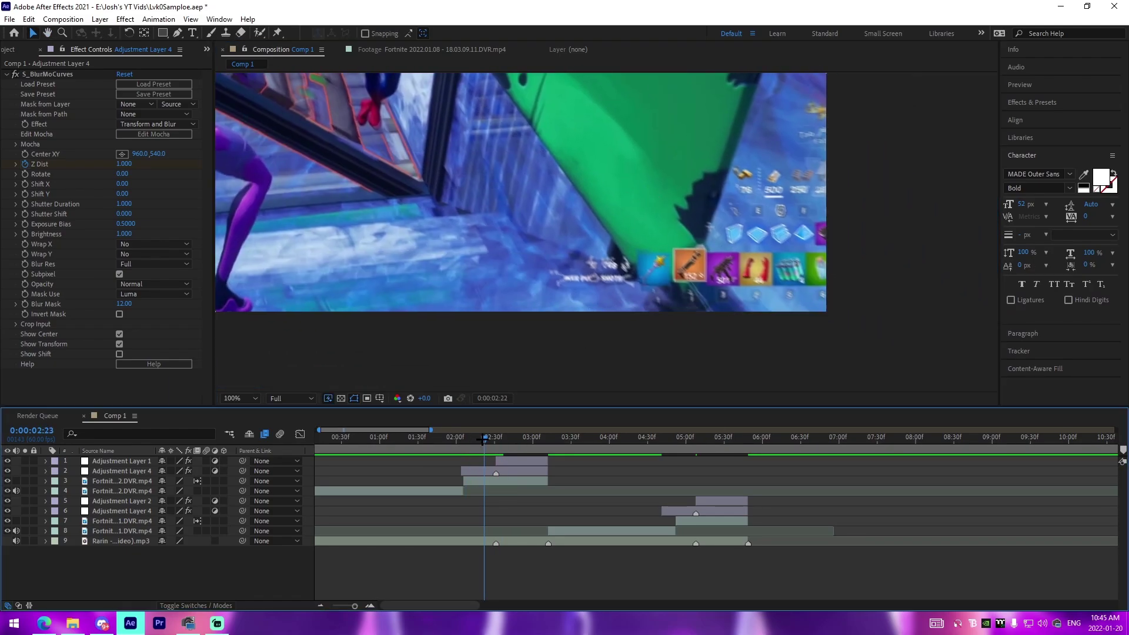
pyautogui.moveTo(483, 440)
pyautogui.mouseDown()
pyautogui.moveTo(497, 440)
pyautogui.moveTo(476, 440)
pyautogui.mouseUp()
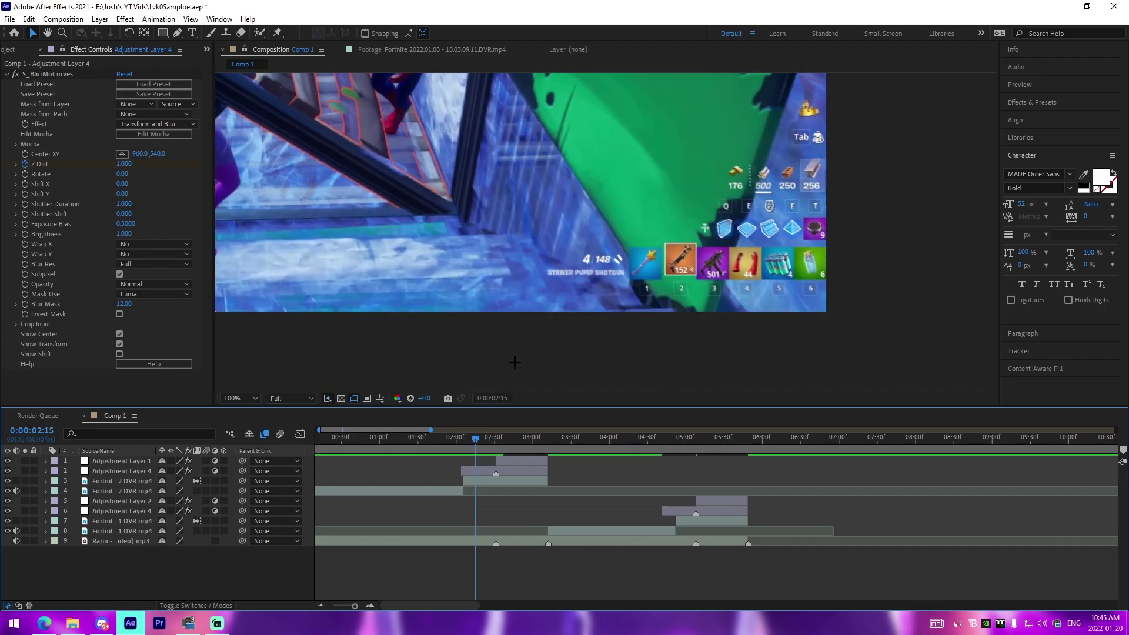
pyautogui.scroll(-8, 588, 247)
pyautogui.scroll(6, 606, 265)
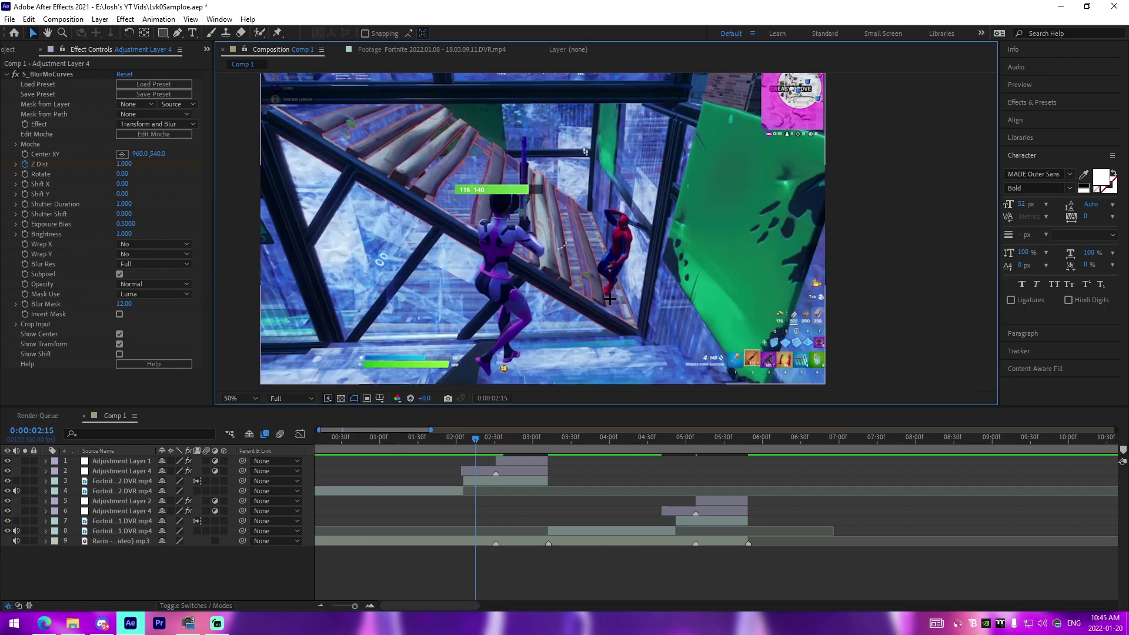
# Examine the first screen pump layer's Z Dist keyframes and their value graph, checking the frames at the peak and the end
pyautogui.click(527, 474)
pyautogui.press('u')
pyautogui.moveTo(439, 488); pyautogui.dragTo(635, 504)
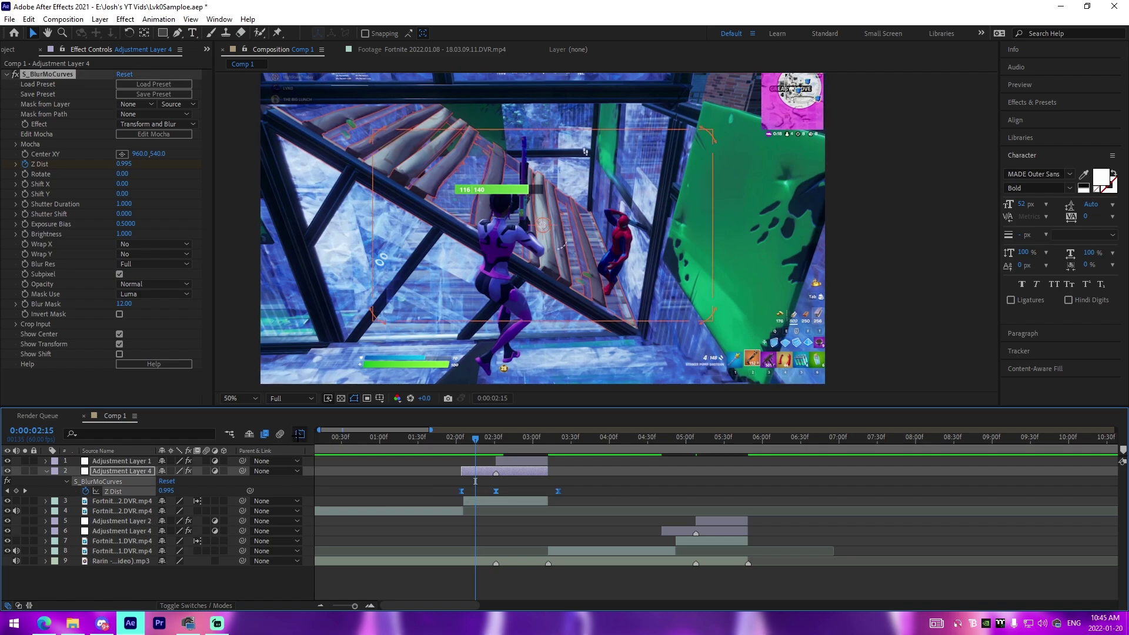
pyautogui.hotkey('shift', 'F3')
pyautogui.click(370, 606)
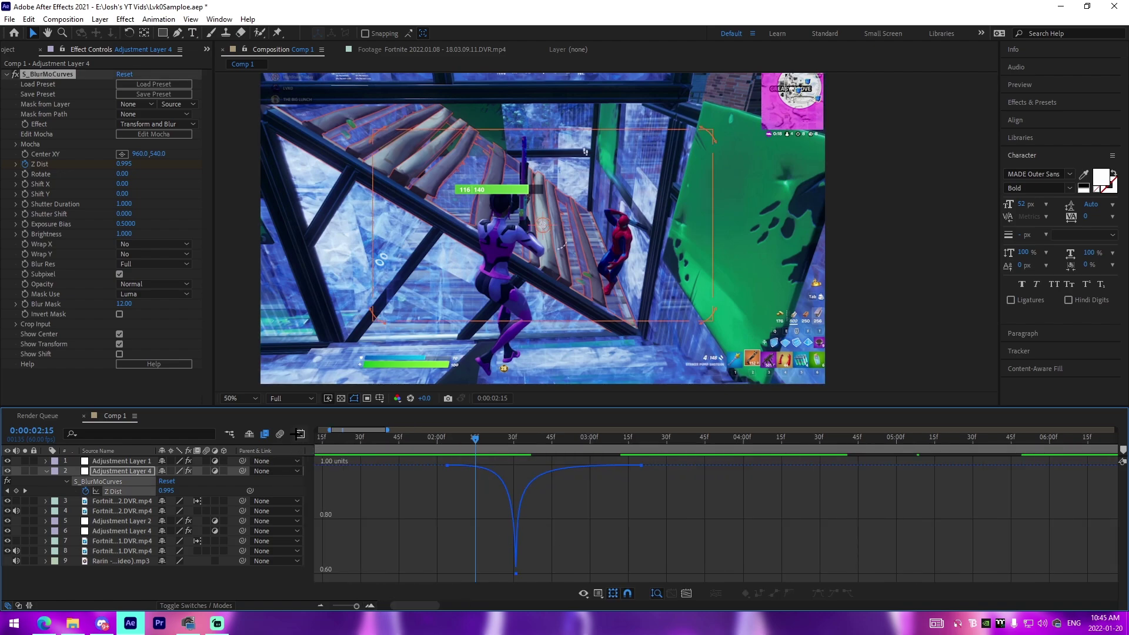
pyautogui.hotkey('shift', 'F3')
pyautogui.moveTo(442, 439); pyautogui.dragTo(516, 438)
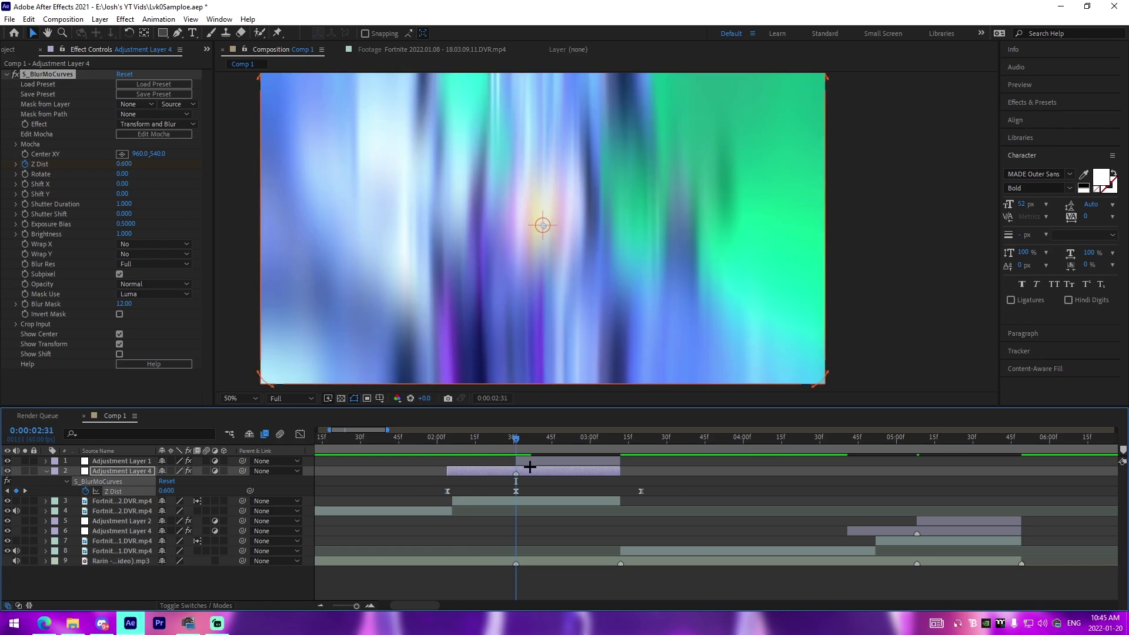
pyautogui.click(641, 450)
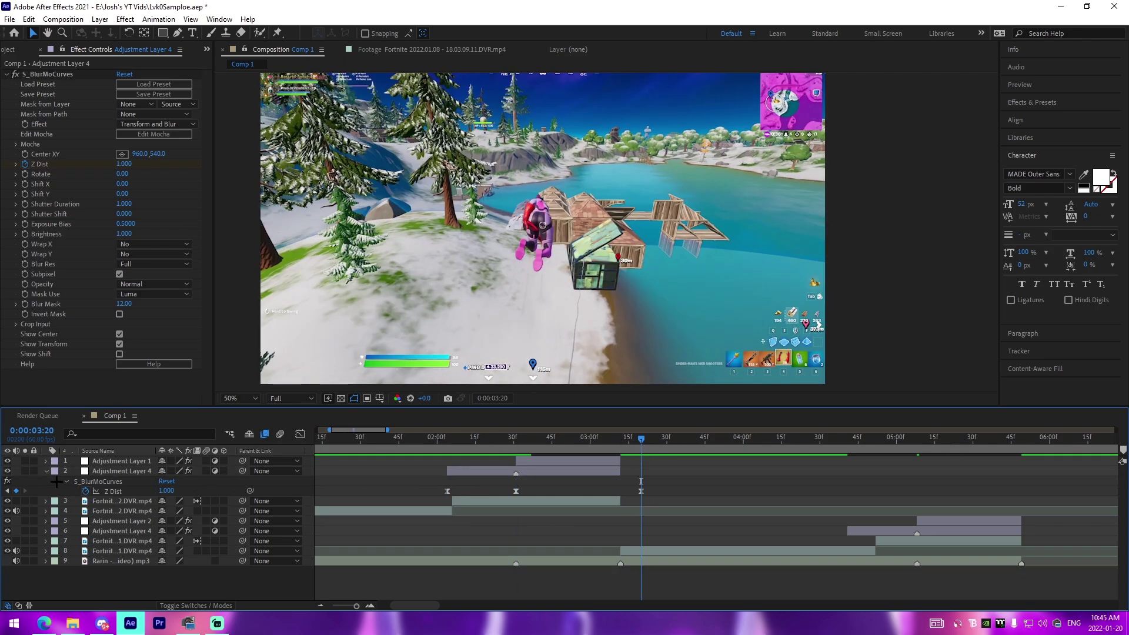
pyautogui.press('u')
# Add an adjustment layer above the first screen pump layer and cut off its part after 0:00:02:31
pyautogui.click(515, 440)
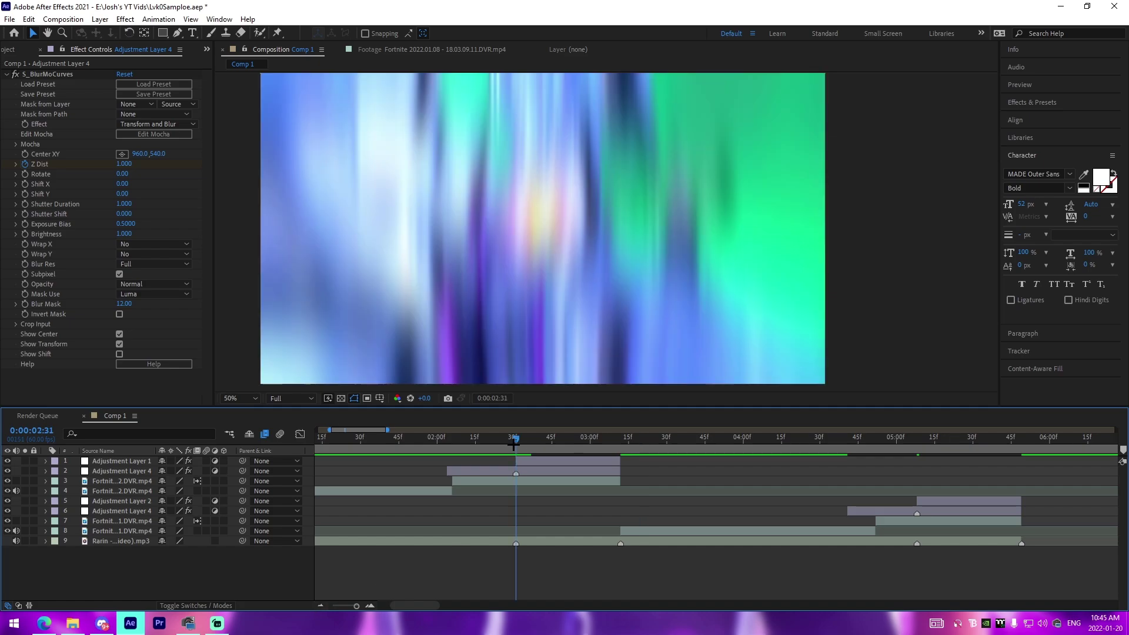
pyautogui.click(530, 473)
pyautogui.hotkey('ctrl', 'alt', 'y')
pyautogui.hotkey('ctrl', 'shift', 'd')
pyautogui.press('Delete')
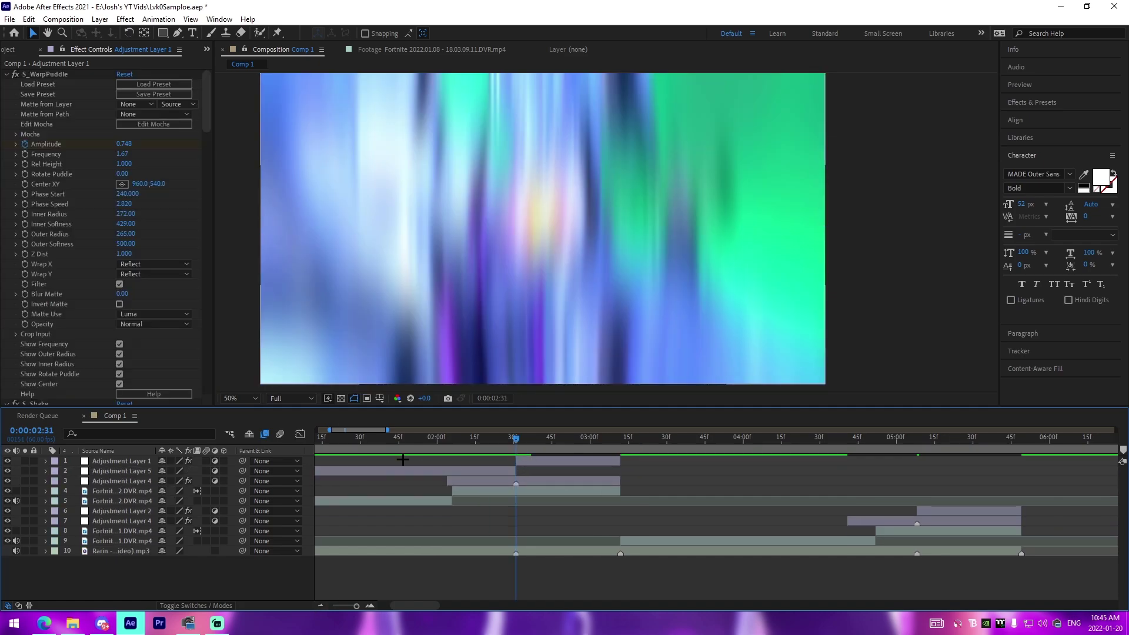
# Apply the JoshyyHardBuildup.ffx preset to the adjustment layer that ends at 0:00:02:31
pyautogui.hscroll(-1, 477, 502)
pyautogui.click(516, 472)
pyautogui.click(158, 19)
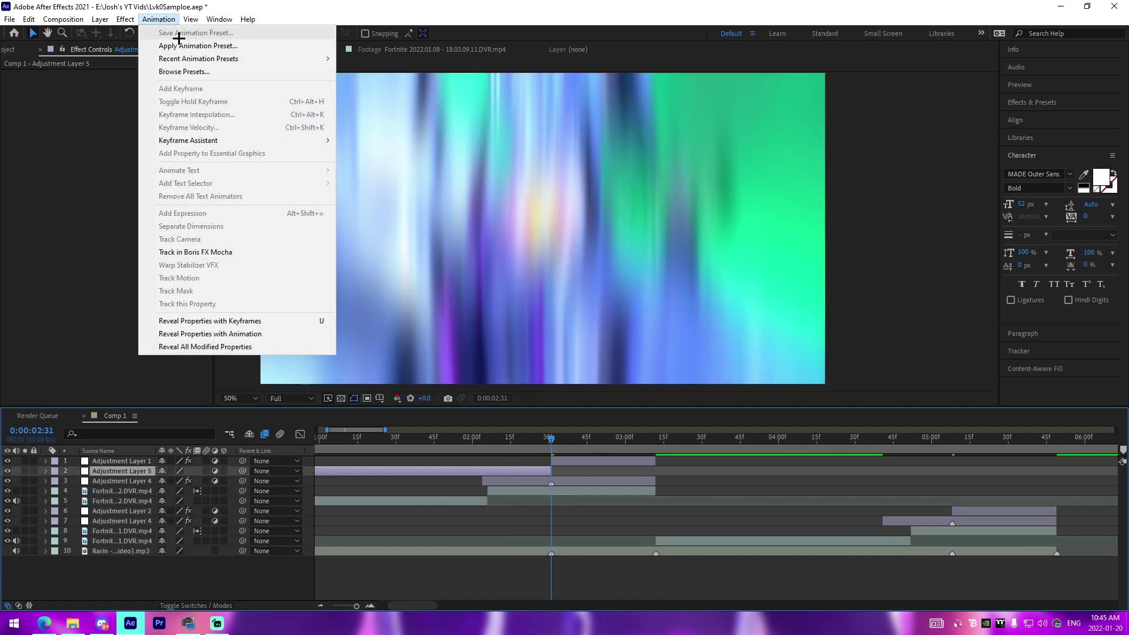
pyautogui.click(177, 45)
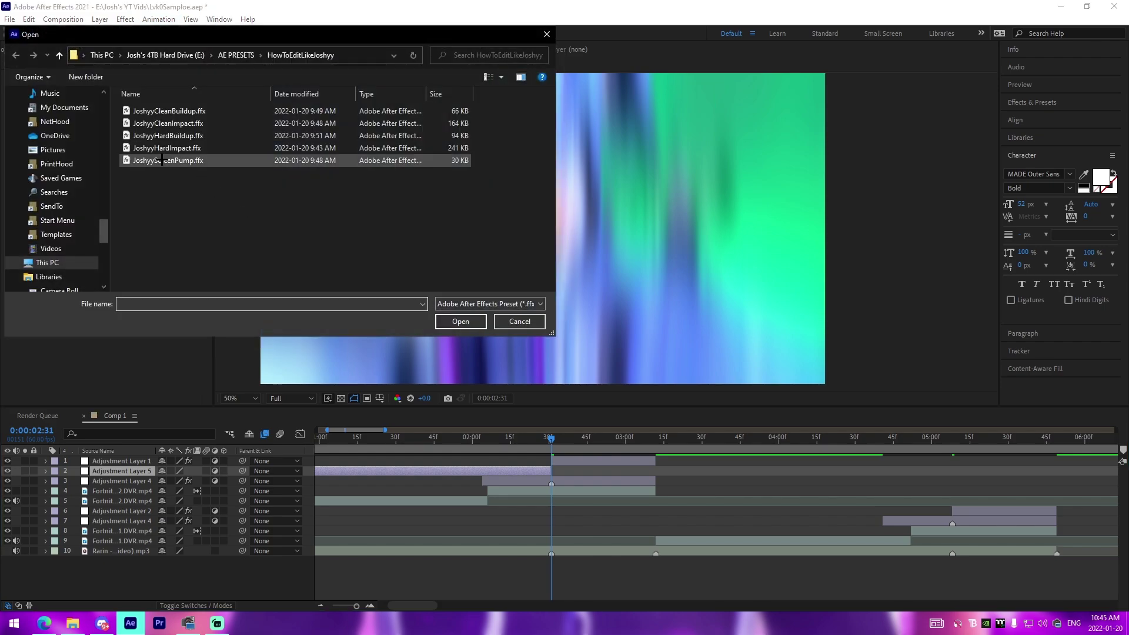
pyautogui.click(177, 141)
pyautogui.click(470, 323)
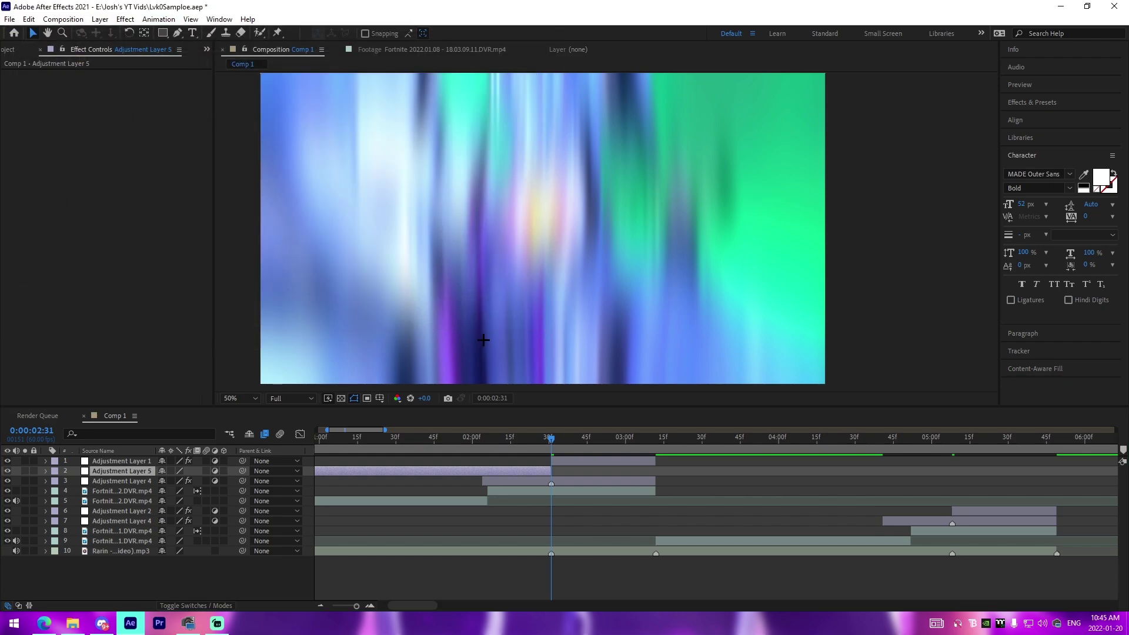
# Shift all the hard buildup's keyframes earlier so its closing Shake Amplitude keyframes line up with 0:00:02:31
pyautogui.moveTo(609, 505); pyautogui.dragTo(771, 565)
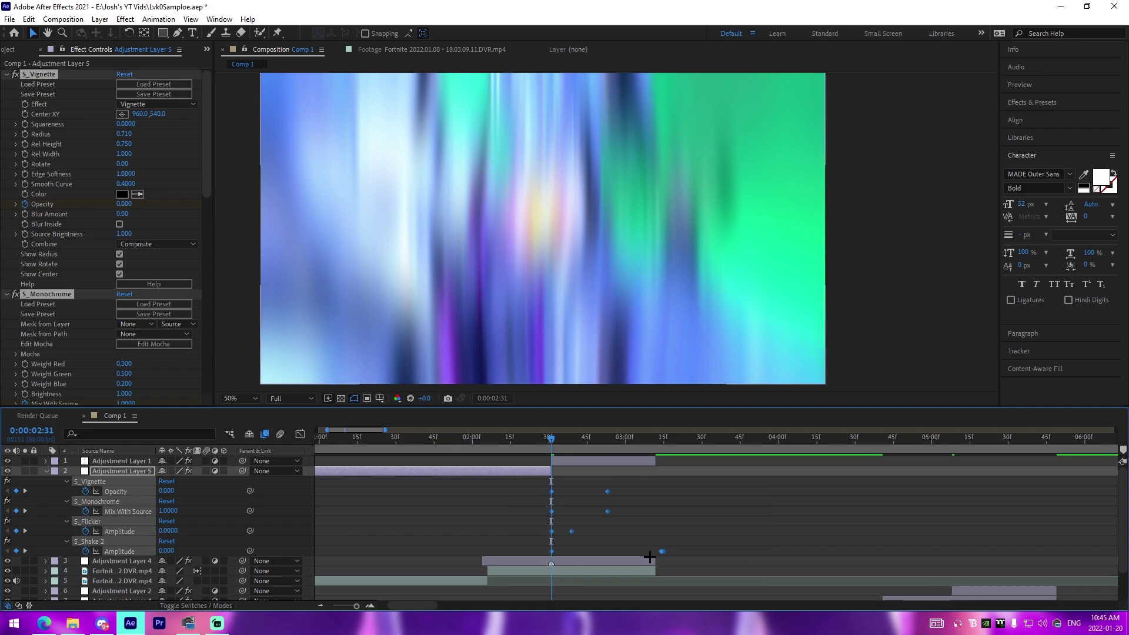
pyautogui.moveTo(662, 551); pyautogui.dragTo(553, 559)
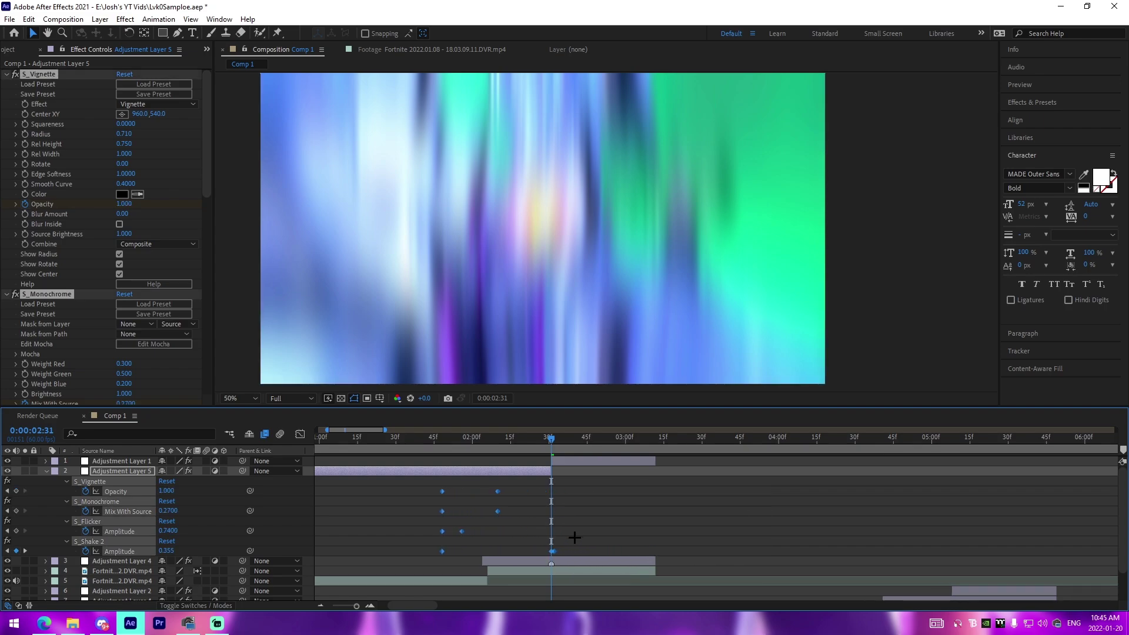
pyautogui.click(575, 537)
pyautogui.press('=')
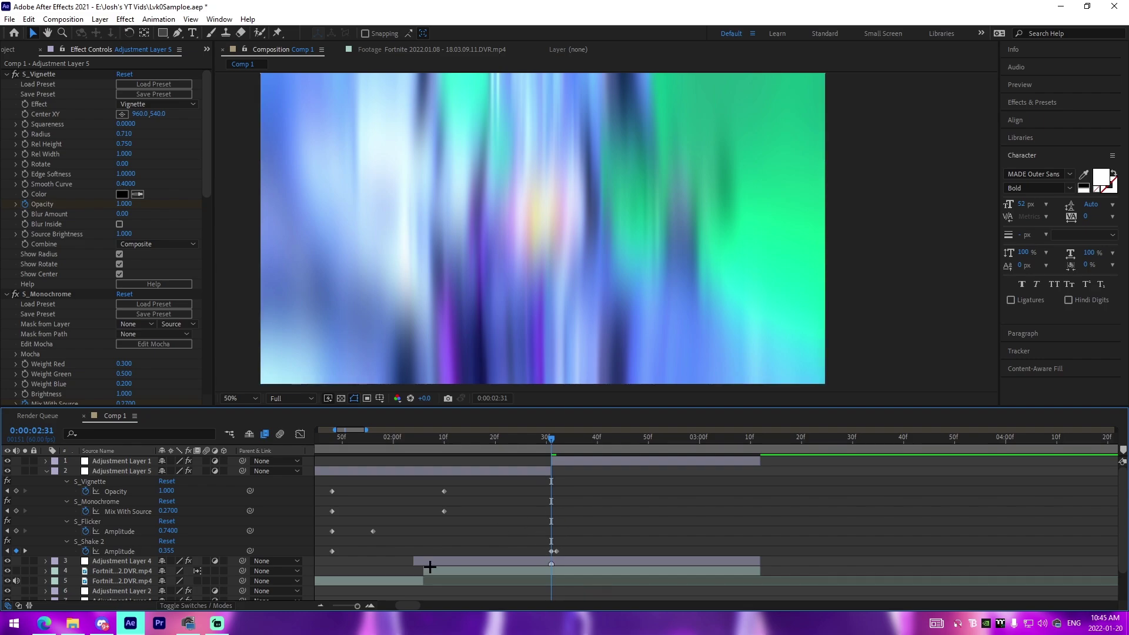
# Trim the hard buildup layer to start at its first keyframe, 0:00:01:48, and preview it running into the impact
pyautogui.press('-')
pyautogui.press('j')
pyautogui.press('j')
pyautogui.press('j')
pyautogui.click(448, 471)
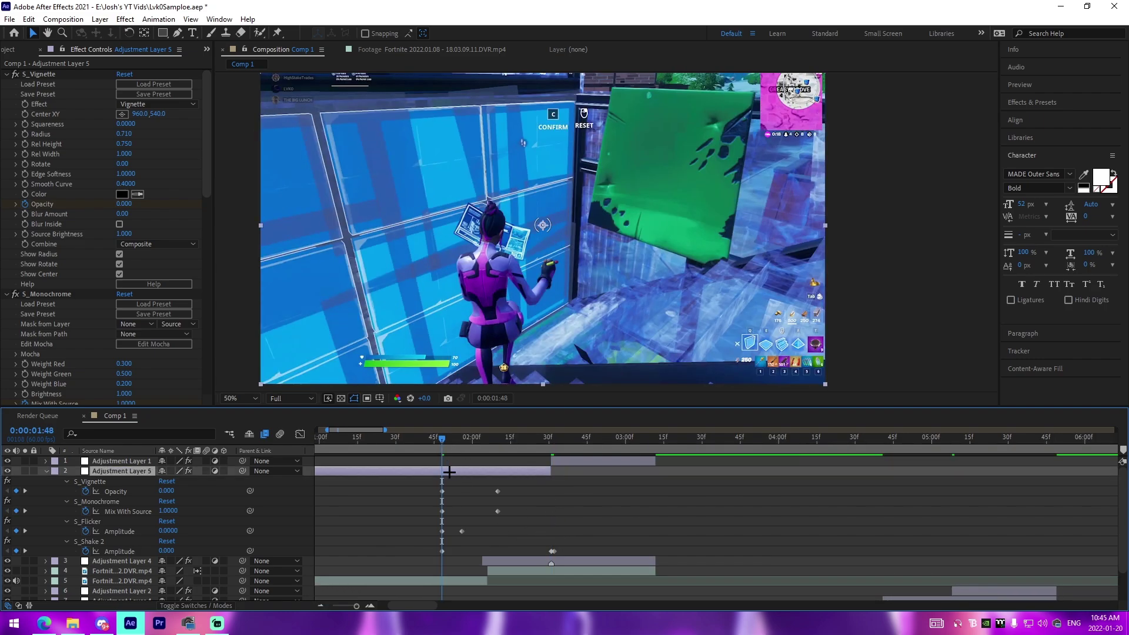
pyautogui.hotkey('ctrl', 'shift', 'd')
pyautogui.press('Delete')
pyautogui.press('space')
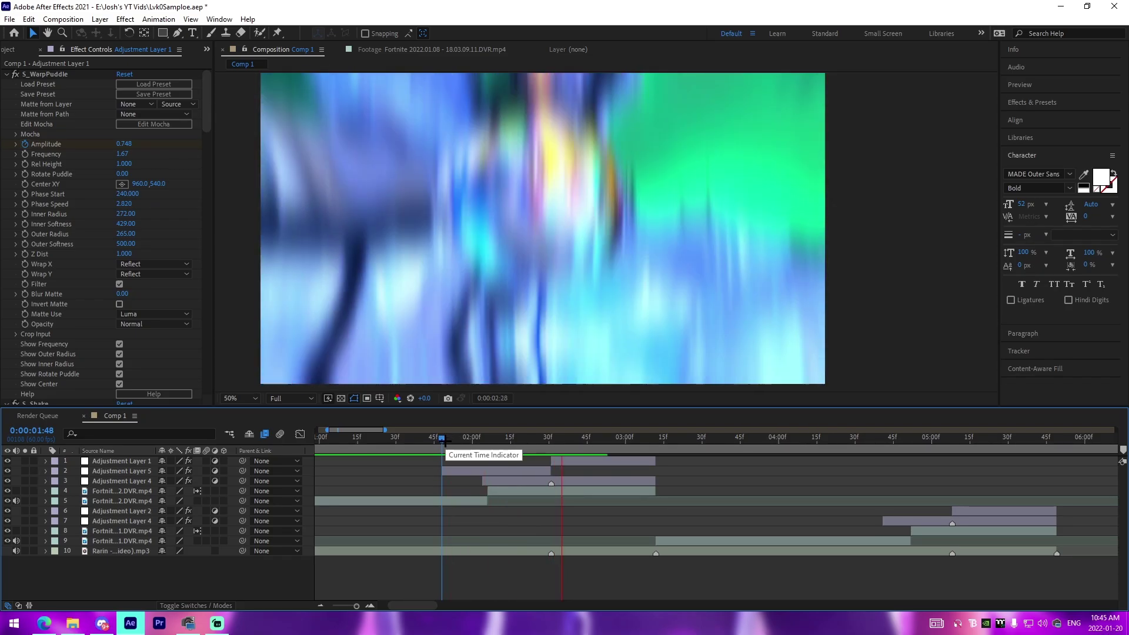
pyautogui.click(329, 606)
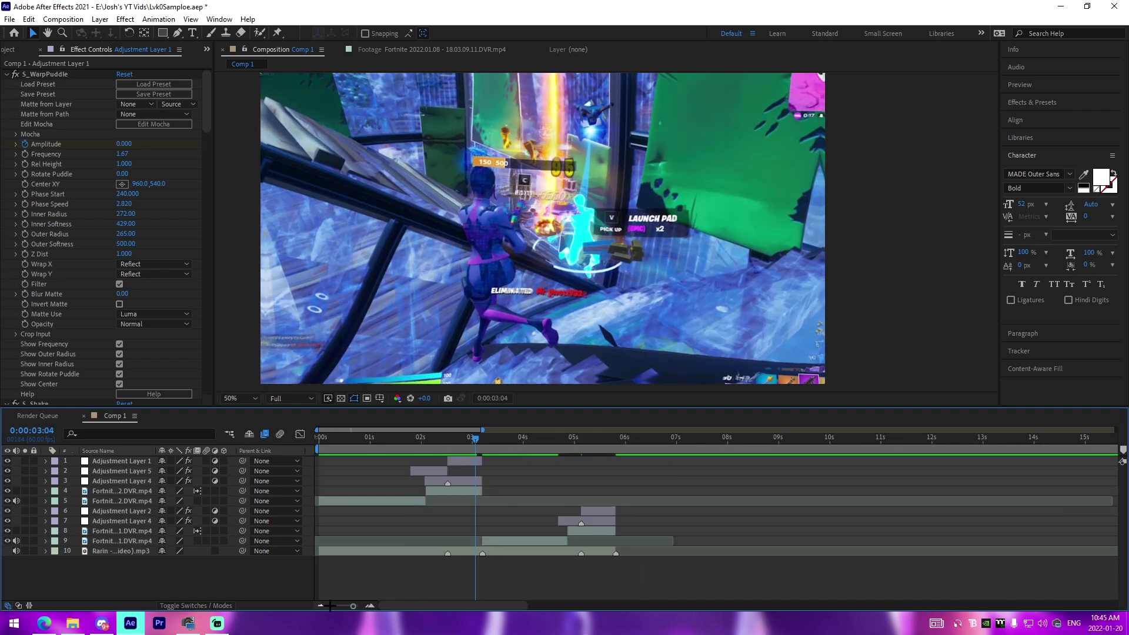
# Add an adjustment layer above the second screen pump layer, spanning from 0:00:04:24 to 0:00:05:08
pyautogui.click(580, 446)
pyautogui.click(586, 519)
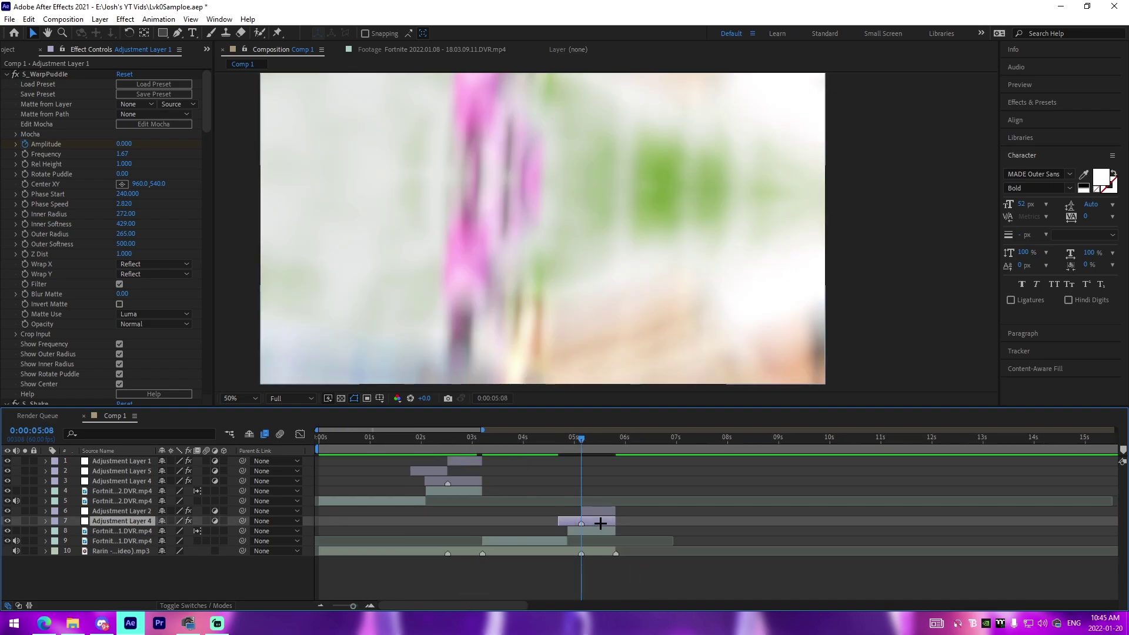
pyautogui.hotkey('ctrl', 'alt', 'y')
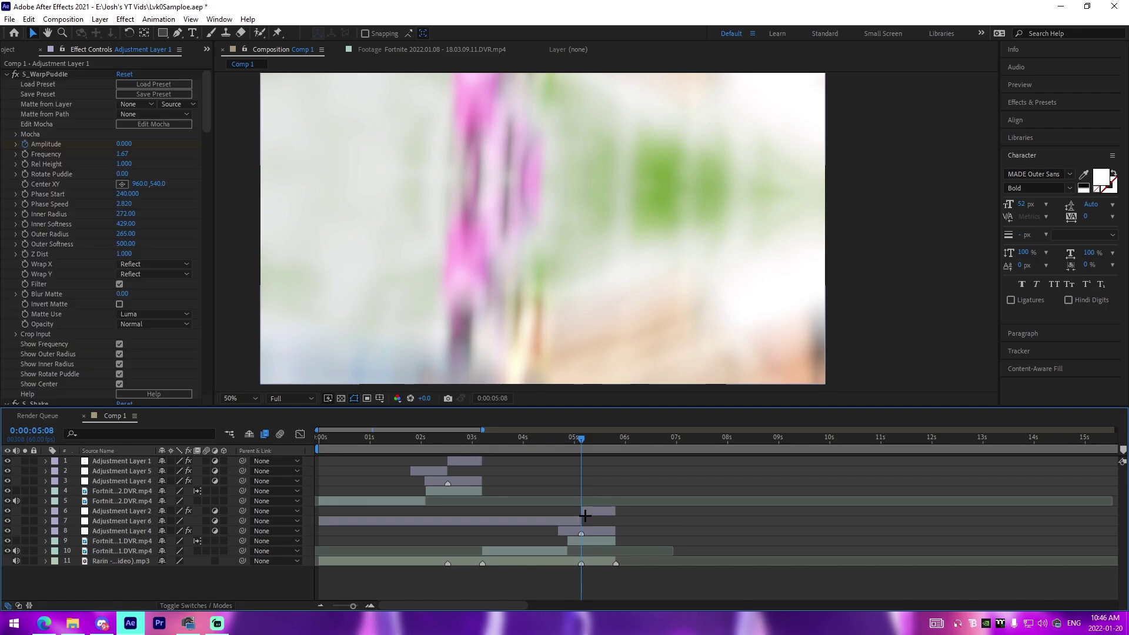
pyautogui.click(565, 522)
pyautogui.hotkey('alt', '[')
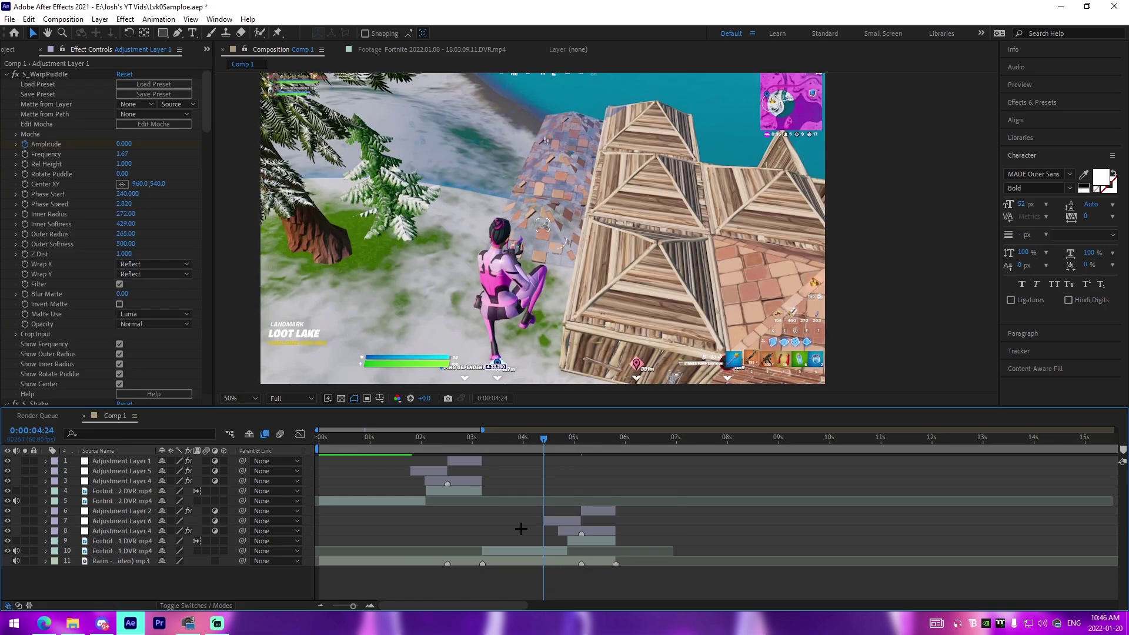
# Apply the JoshyyCleanBuildup.ffx preset to the new adjustment layer and reveal its keyframes
pyautogui.click(159, 20)
pyautogui.click(167, 44)
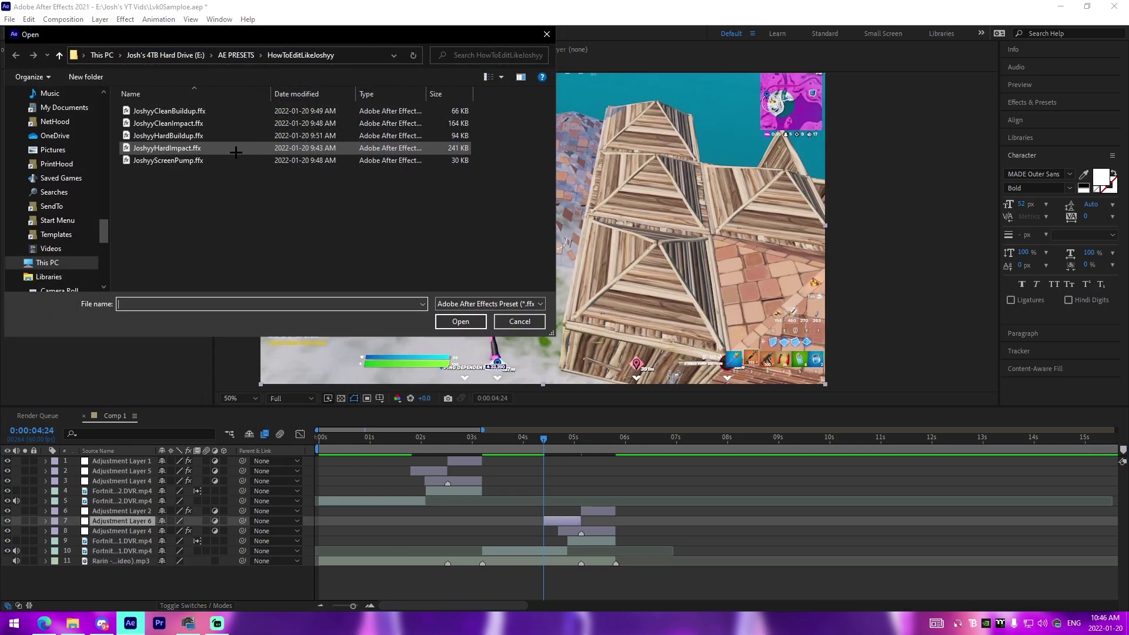
pyautogui.click(169, 111)
pyautogui.click(462, 321)
pyautogui.press('u')
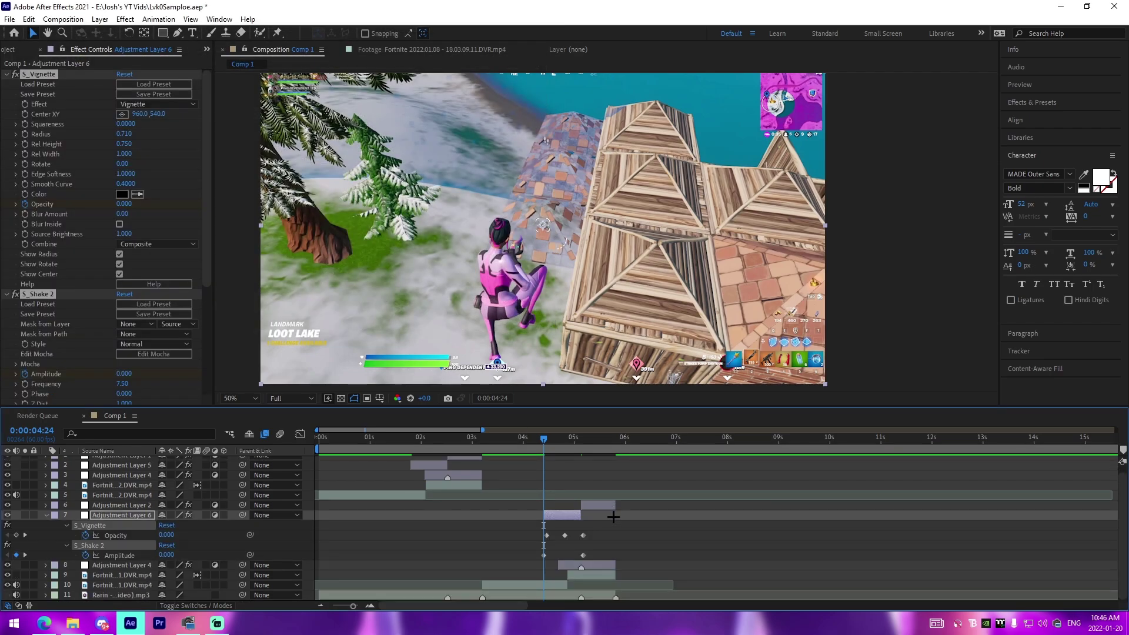
# Align the clean buildup's closing keyframes with 0:00:05:08 and extend the layer's start to 0:00:04:22
pyautogui.click(370, 607)
pyautogui.moveTo(500, 573); pyautogui.dragTo(698, 516)
pyautogui.click(694, 439)
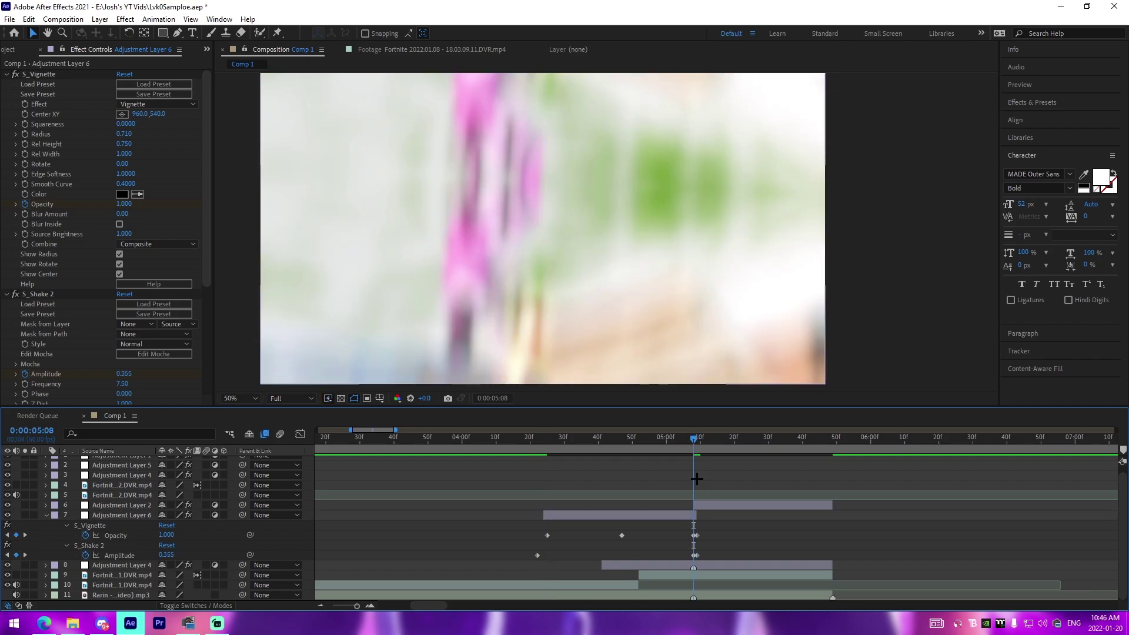
pyautogui.moveTo(694, 438); pyautogui.dragTo(537, 438)
pyautogui.moveTo(543, 518); pyautogui.dragTo(538, 522)
pyautogui.click(537, 523)
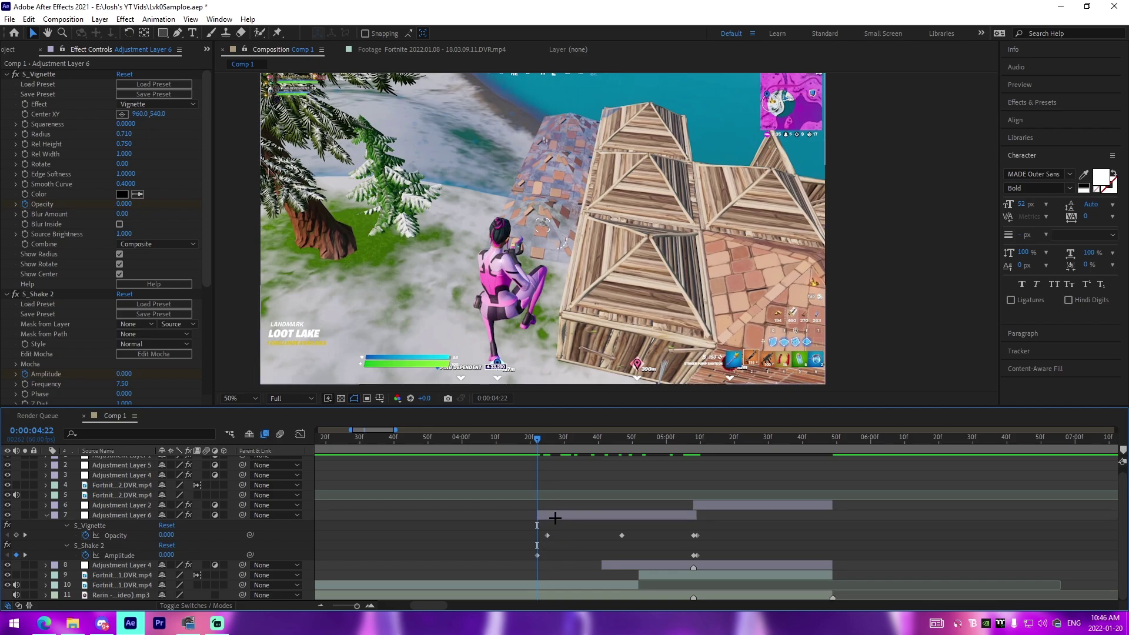
# Preview the clean buildup into the second impact and collapse the buildup layer's properties
pyautogui.press('space')
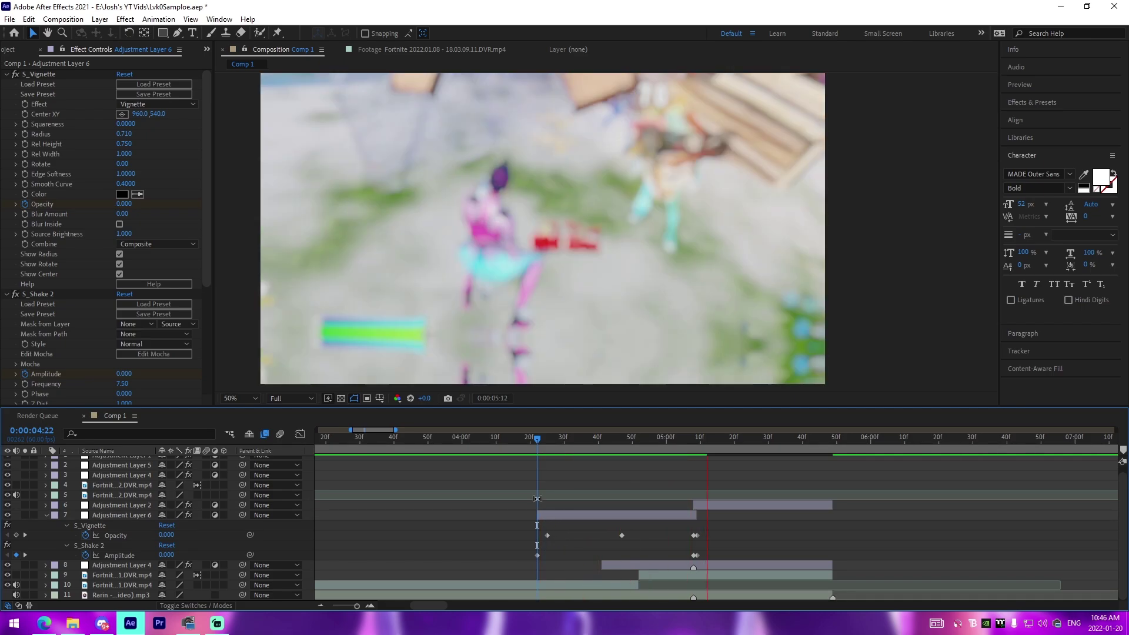
pyautogui.click(540, 452)
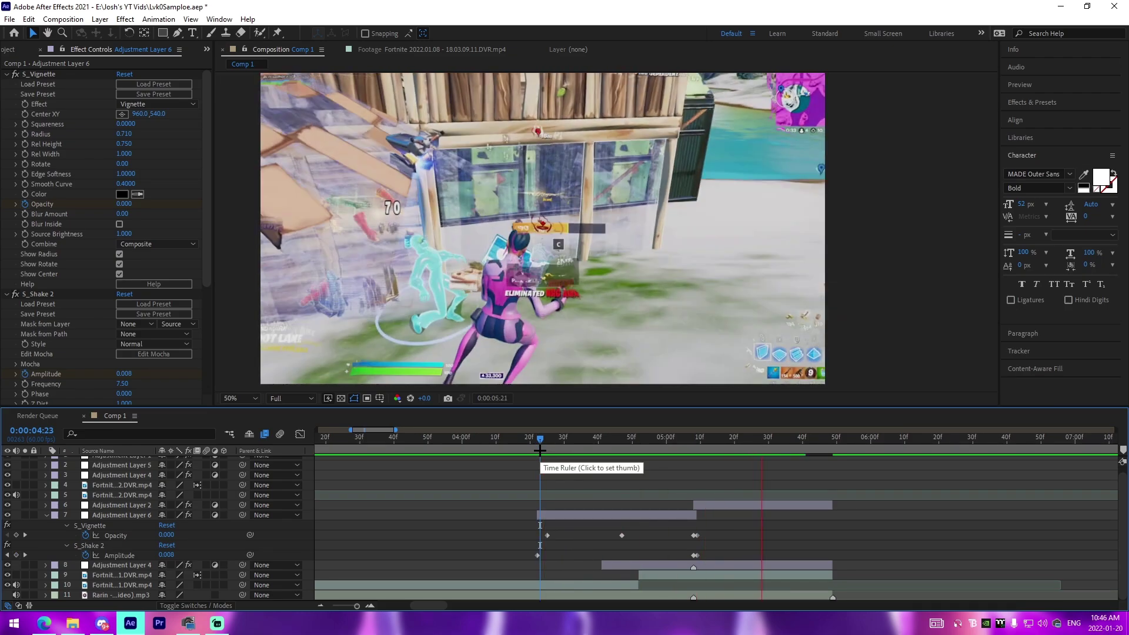
pyautogui.press('space')
pyautogui.click(47, 515)
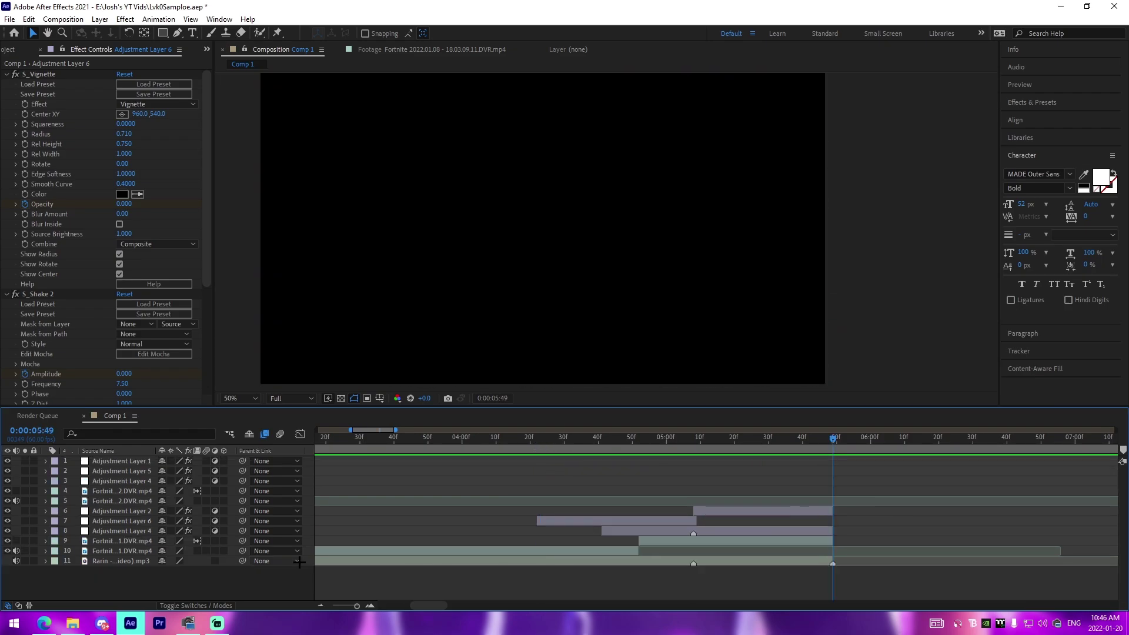
pyautogui.scroll(-3, 575, 527)
# Add a new adjustment layer on top of the stack with the playhead at the clip change, 0:00:03:12
pyautogui.click(542, 446)
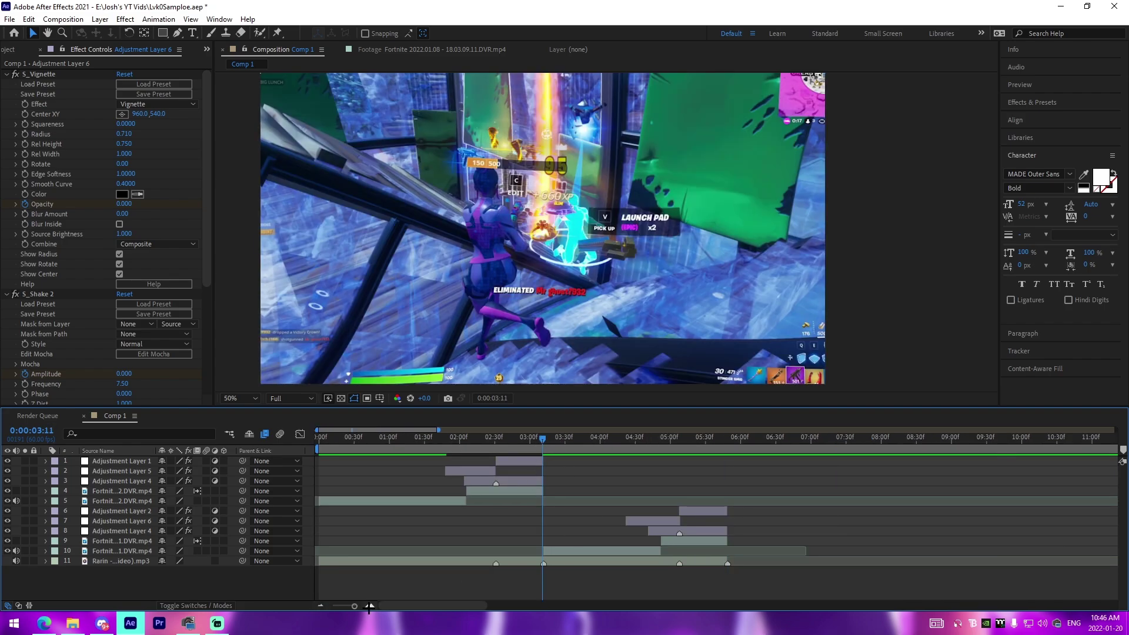
pyautogui.click(370, 606)
pyautogui.click(546, 450)
pyautogui.hotkey('ctrl', 'alt', 'y')
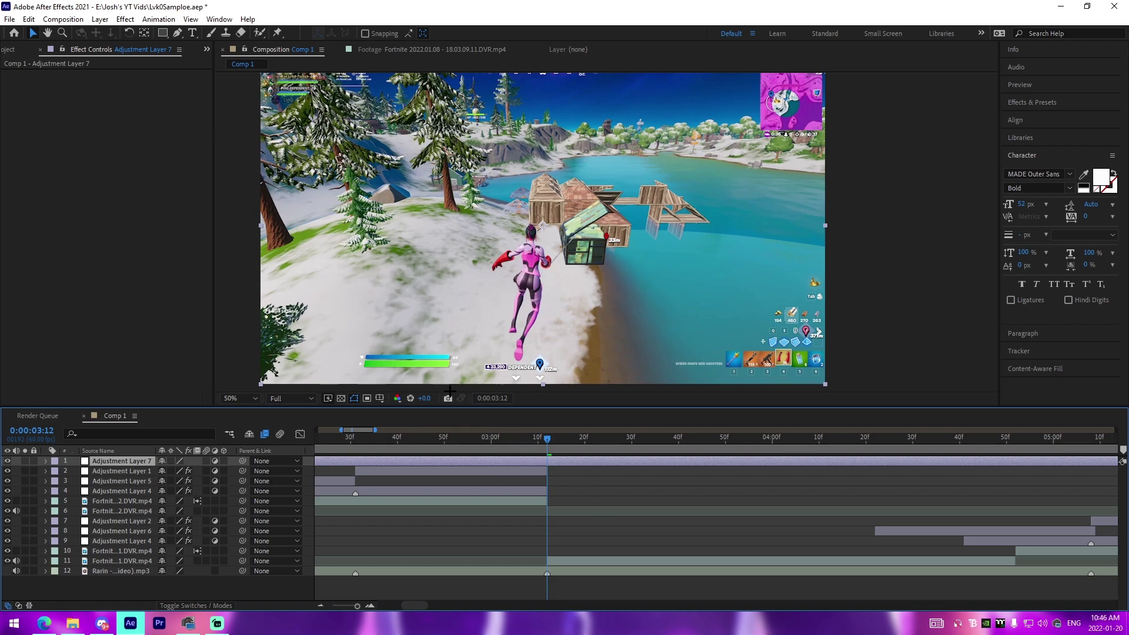
# Apply the JoshyyZoomOutSmooth.ffx preset from the Joshyy Transition Pack's AE folder to the new adjustment layer
pyautogui.click(159, 19)
pyautogui.click(206, 43)
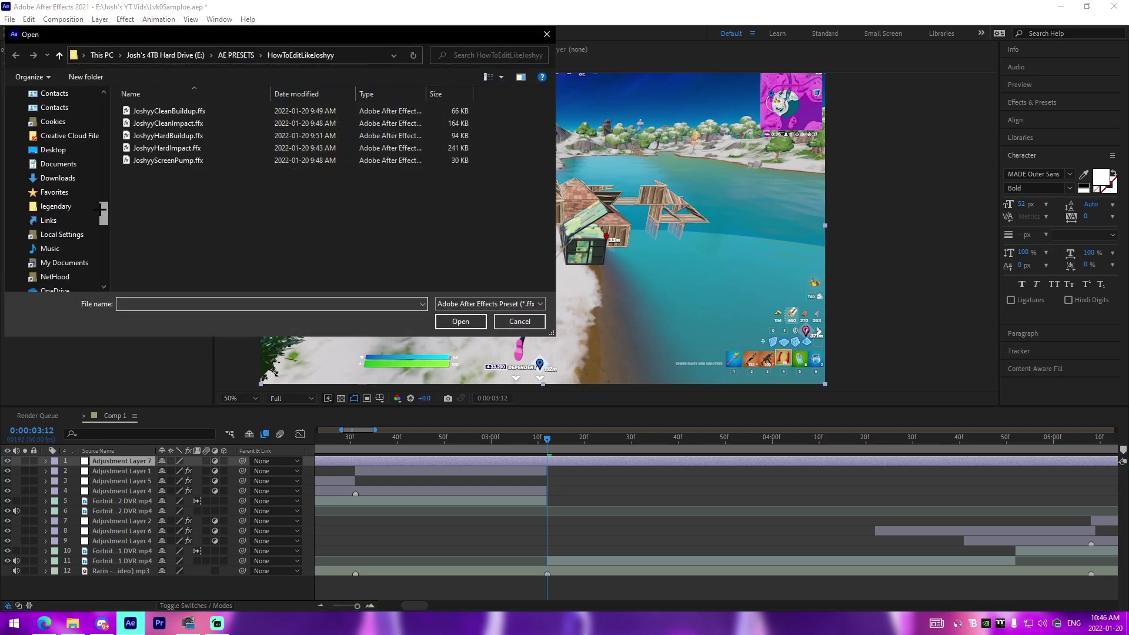
pyautogui.moveTo(101, 209); pyautogui.dragTo(104, 139)
pyautogui.click(62, 192)
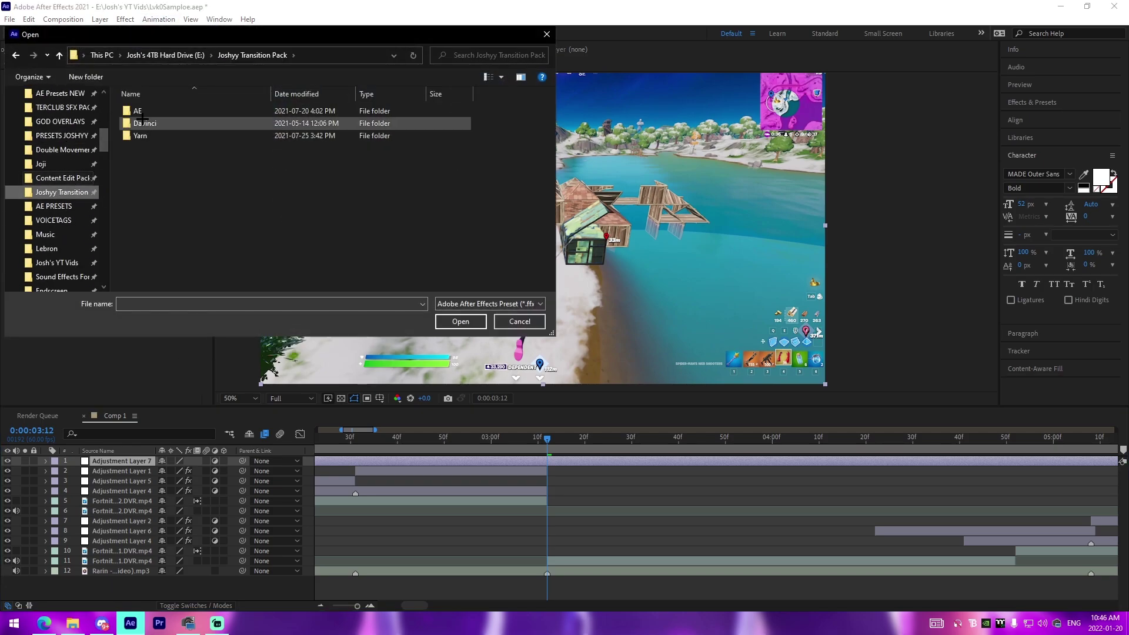
pyautogui.doubleClick(142, 111)
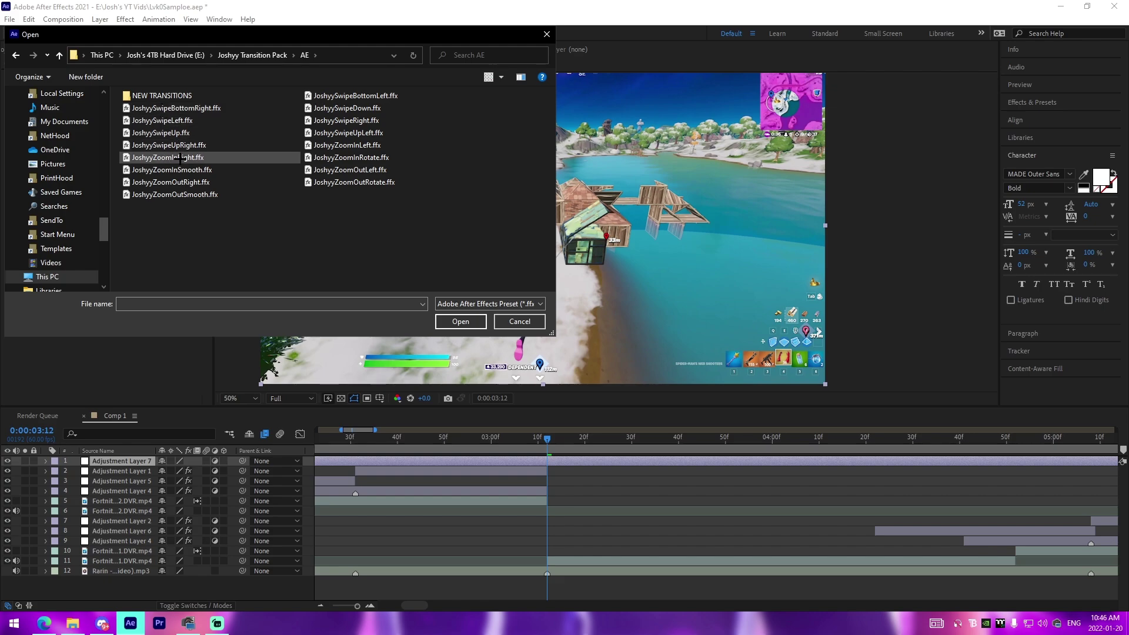
pyautogui.click(157, 134)
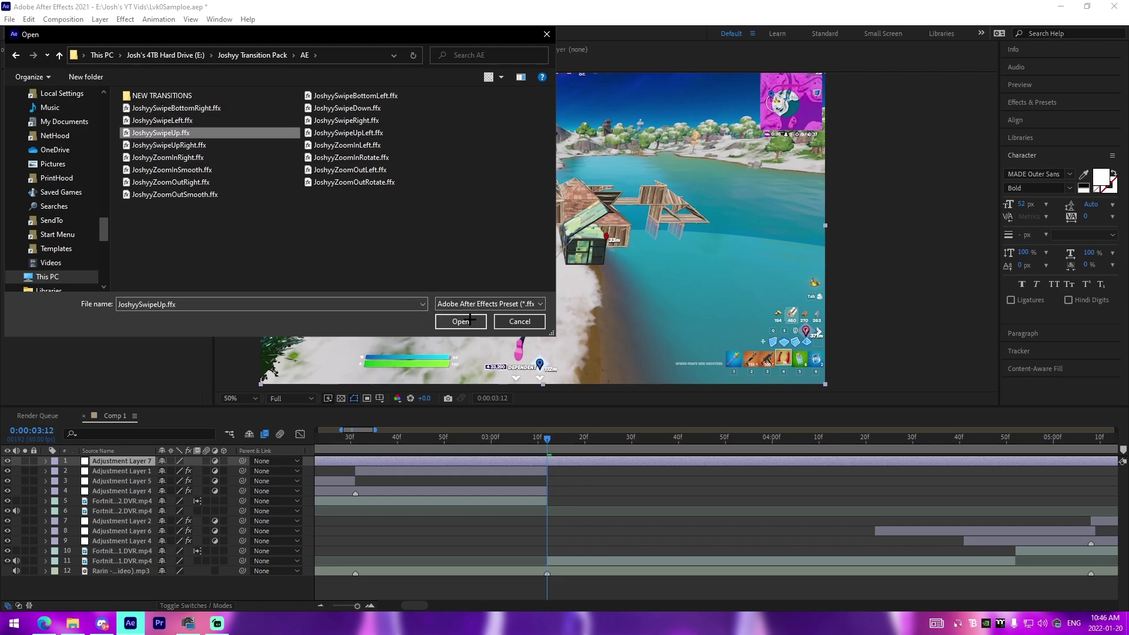
pyautogui.click(206, 196)
pyautogui.click(461, 321)
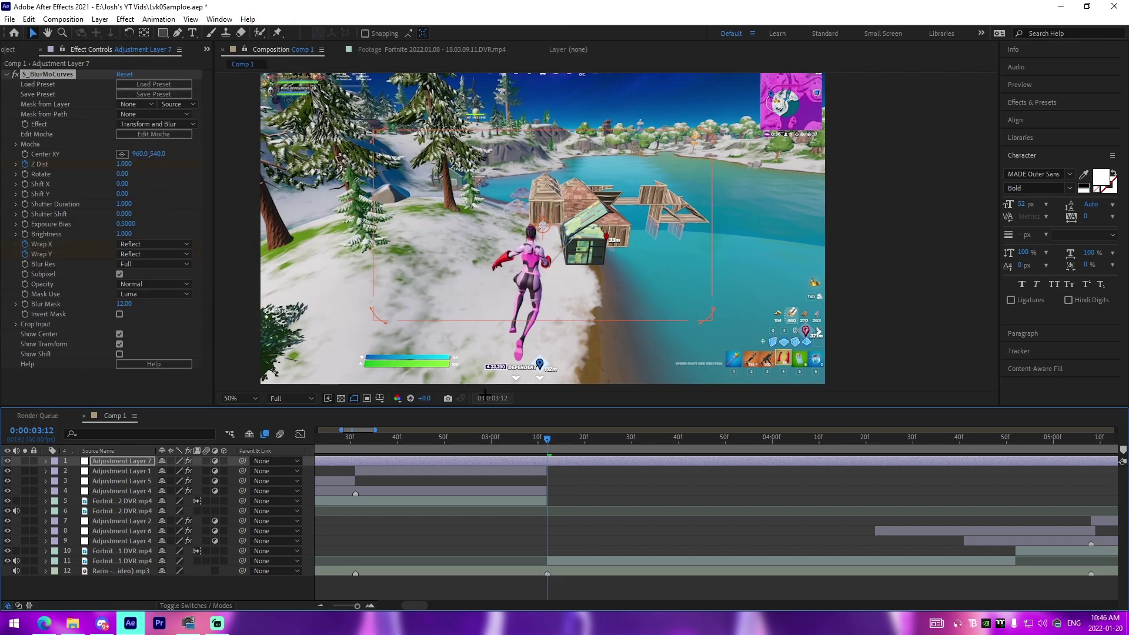
# Centre the transition's Z Dist keyframes on the cut at 0:00:03:12 and trim its layer to span 0:00:02:56 to 0:00:03:27
pyautogui.moveTo(613, 482); pyautogui.dragTo(547, 481)
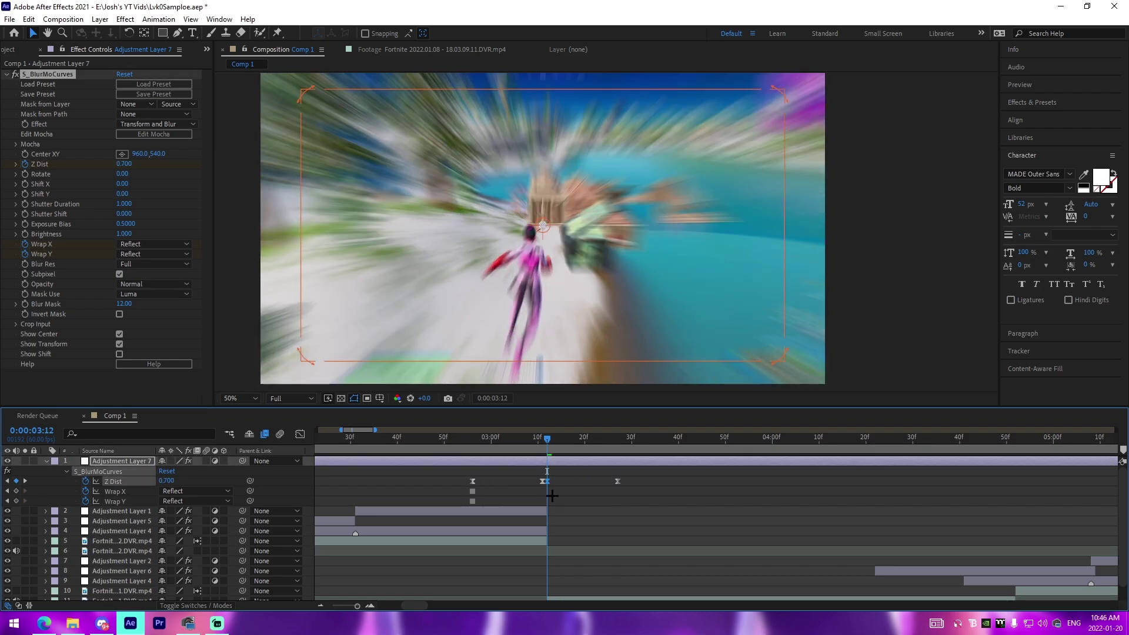
pyautogui.press('j')
pyautogui.hotkey('ctrl', 'd')
pyautogui.press('Delete')
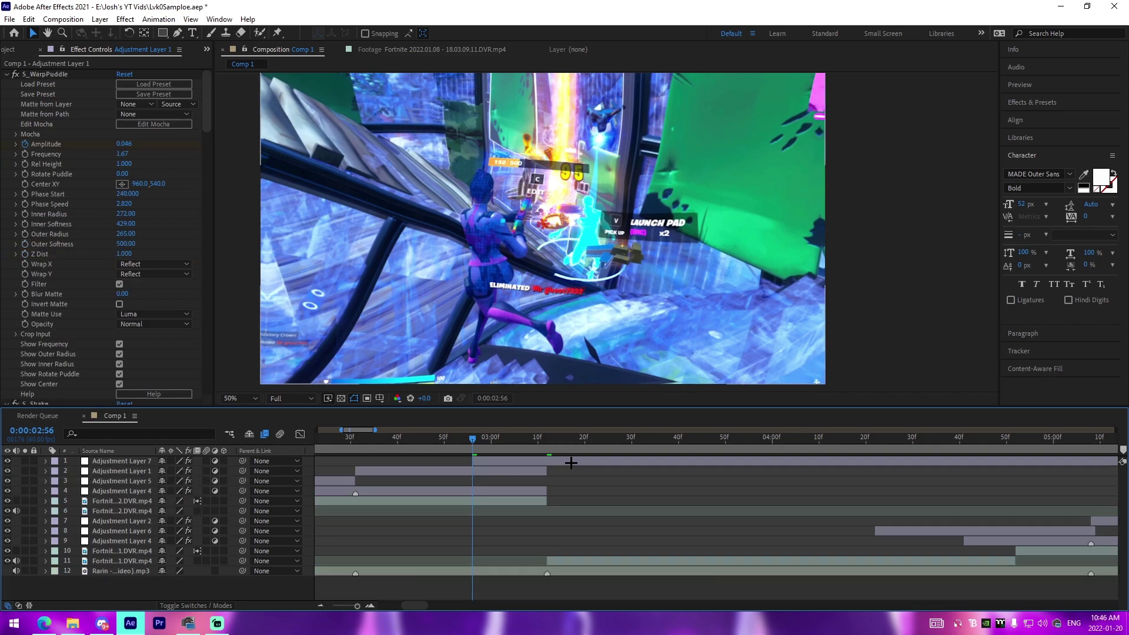
pyautogui.click(571, 462)
pyautogui.press('u')
pyautogui.click(617, 447)
pyautogui.hotkey('alt', ']')
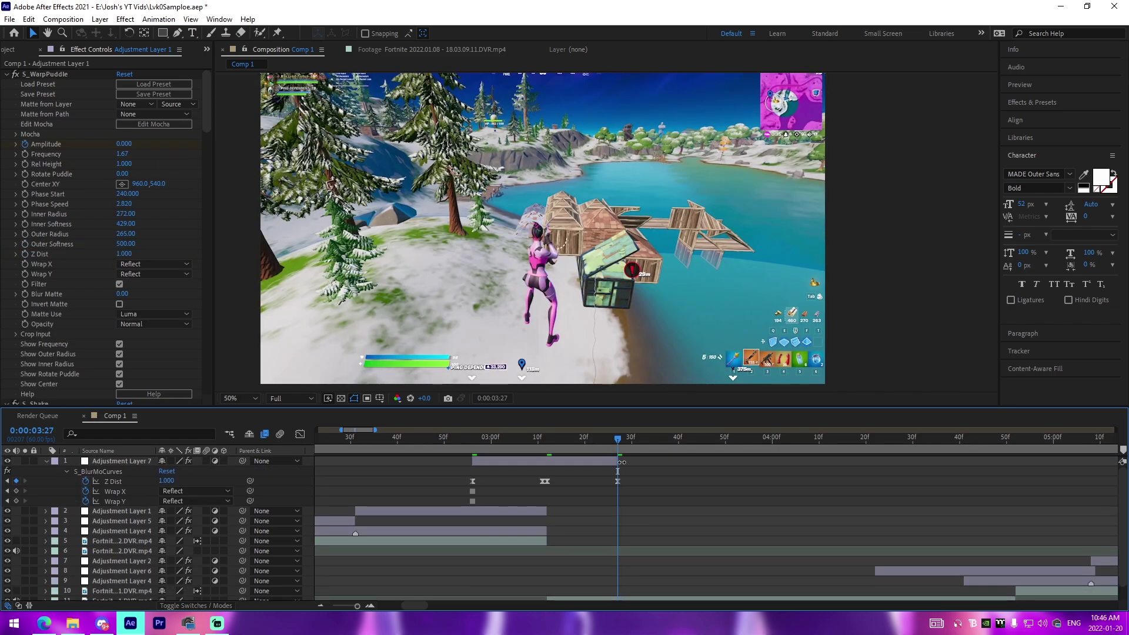
# Preview the zoom-out transition across the cut and collapse its layer's properties
pyautogui.click(540, 446)
pyautogui.press('space')
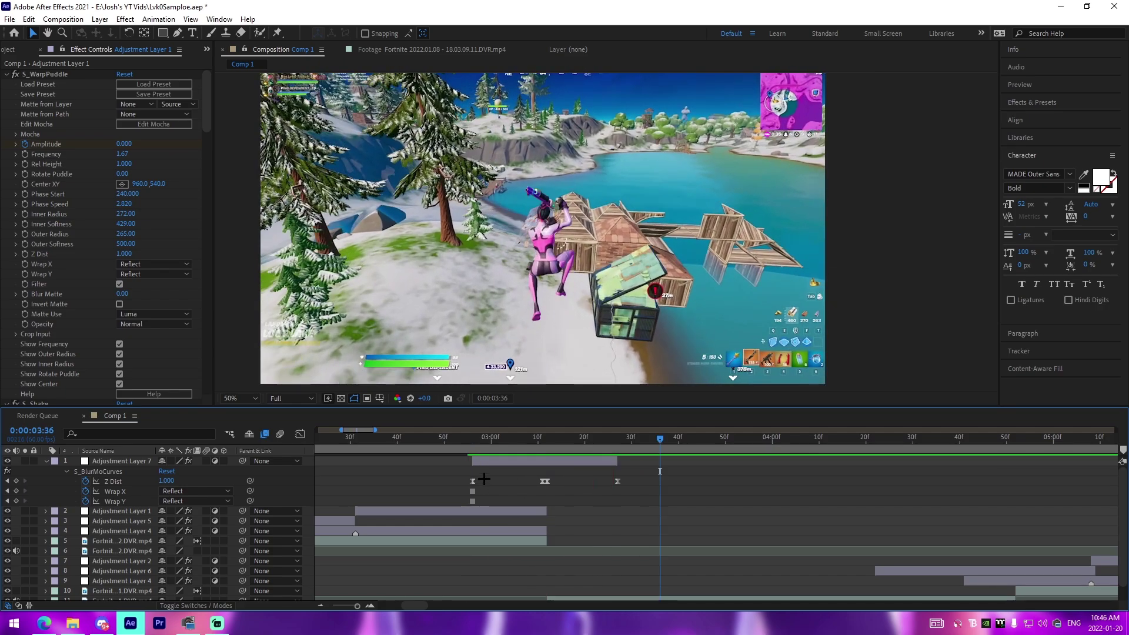
pyautogui.click(486, 448)
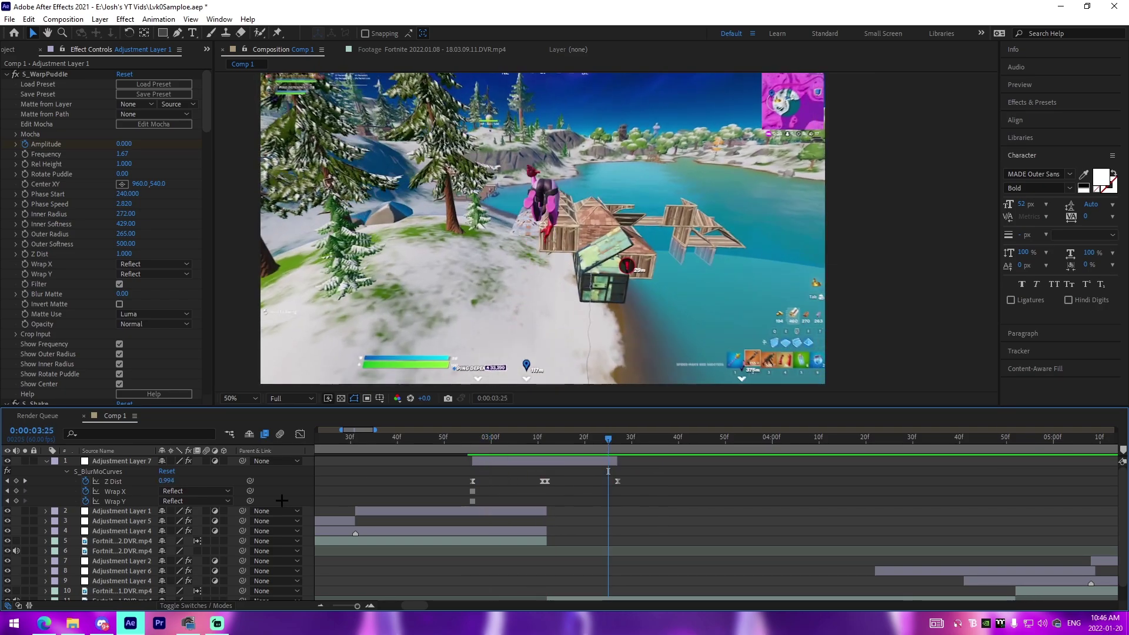
pyautogui.click(47, 462)
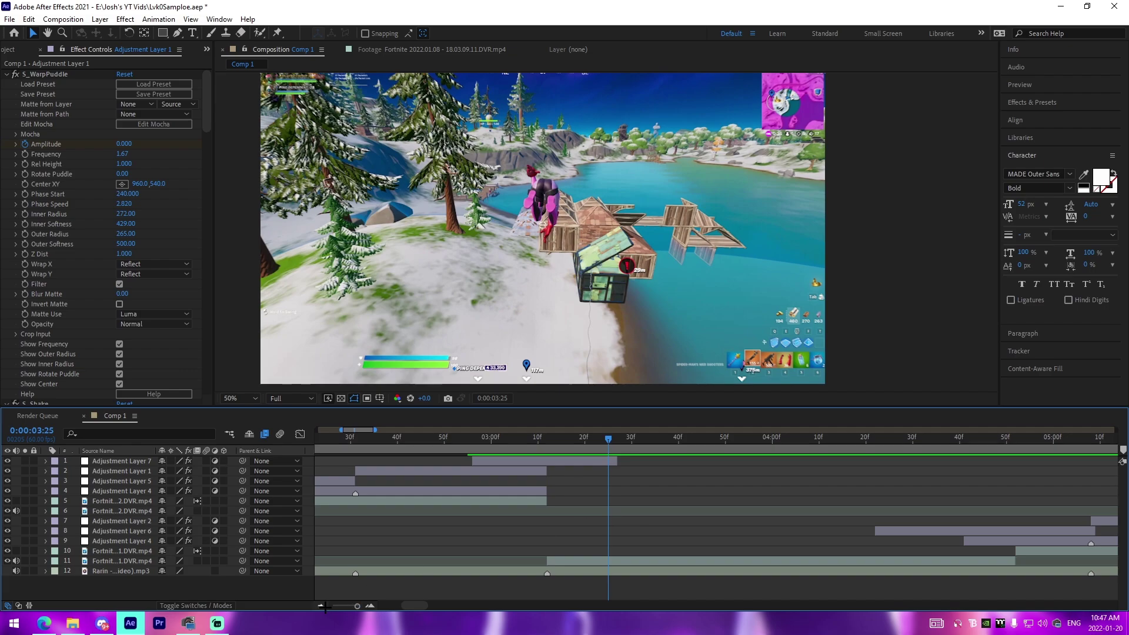
# Save the project and return the playhead to the composition's start, with the transition layer selected
pyautogui.scroll(-5, 603, 497)
pyautogui.click(582, 451)
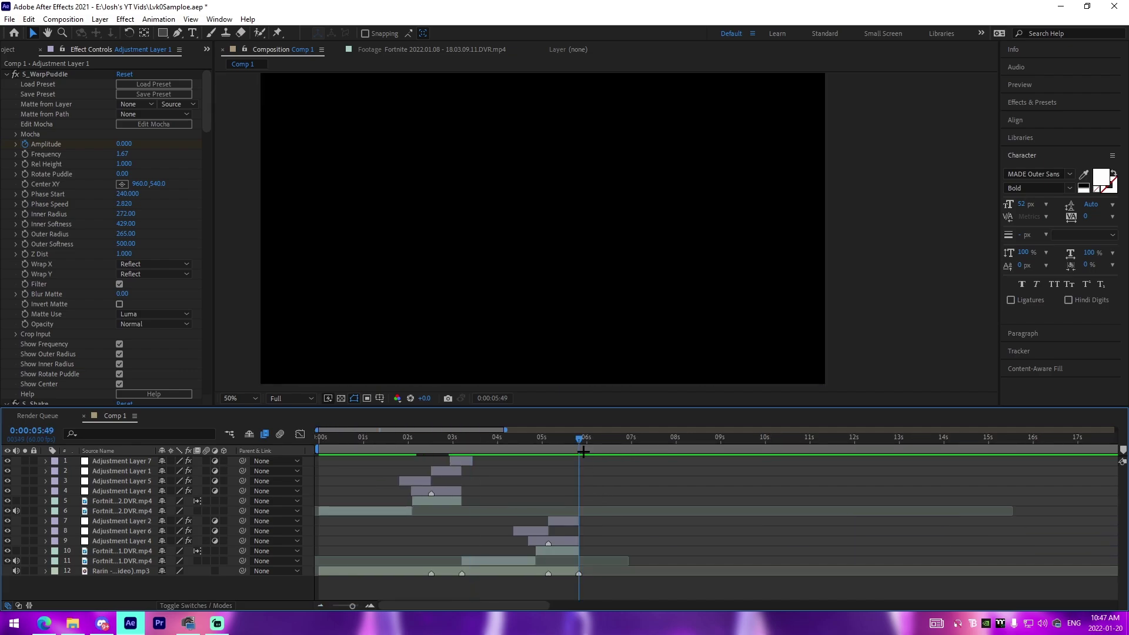
pyautogui.press('Home')
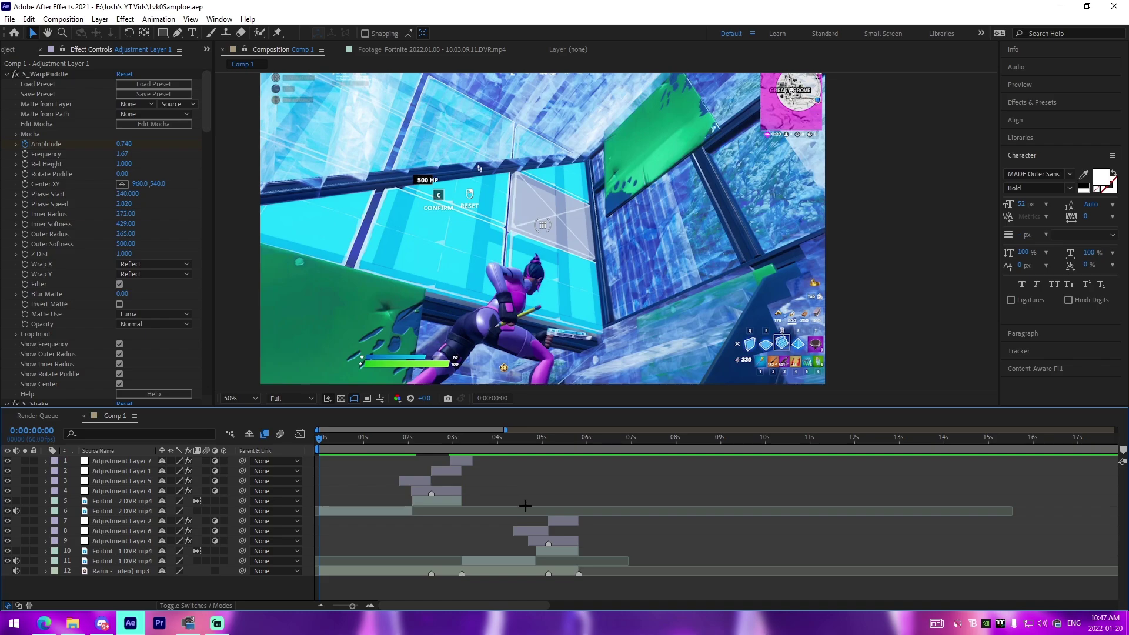
pyautogui.click(457, 462)
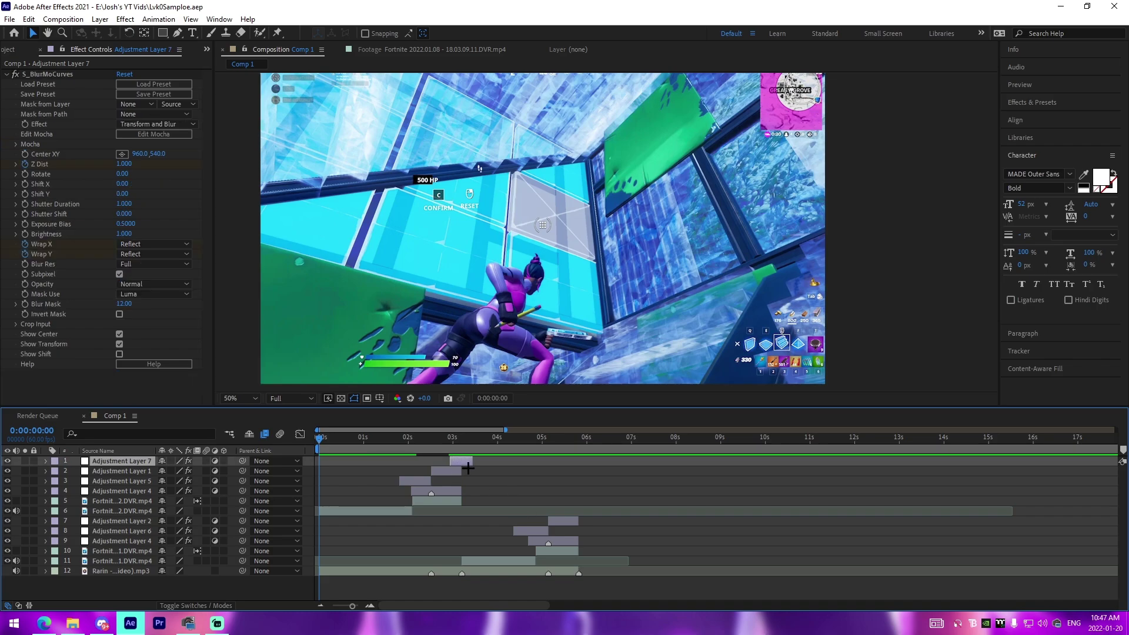
# Apply the Looks effect to the opening Fortnite clip on layer 6 and load the custom JoshyyHLCC look
pyautogui.click(497, 470)
pyautogui.press('space')
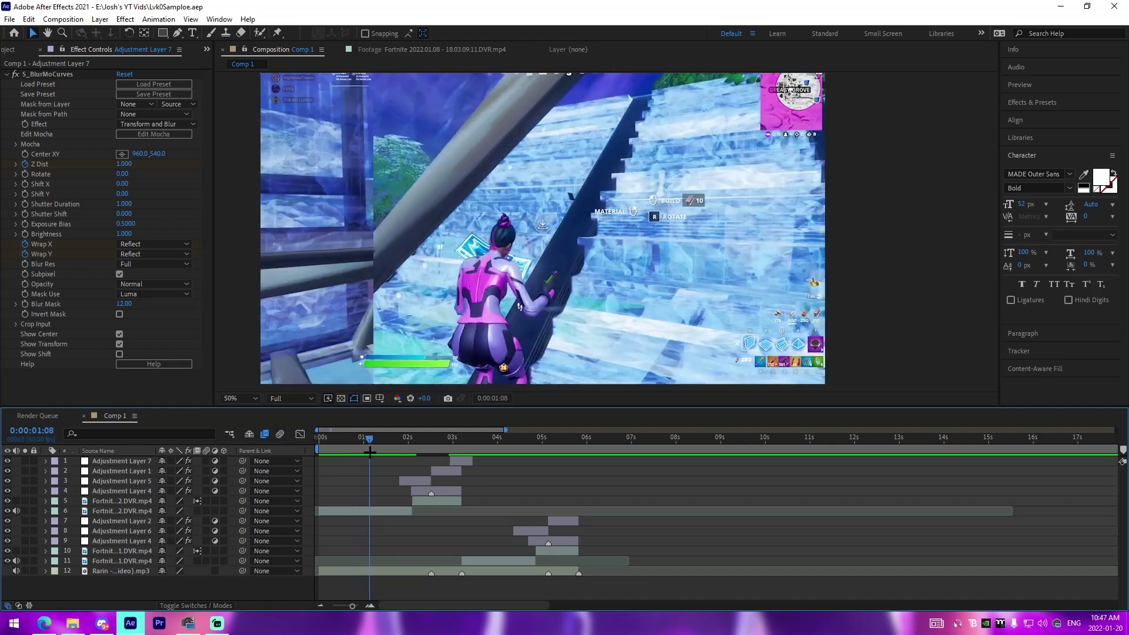
pyautogui.click(392, 512)
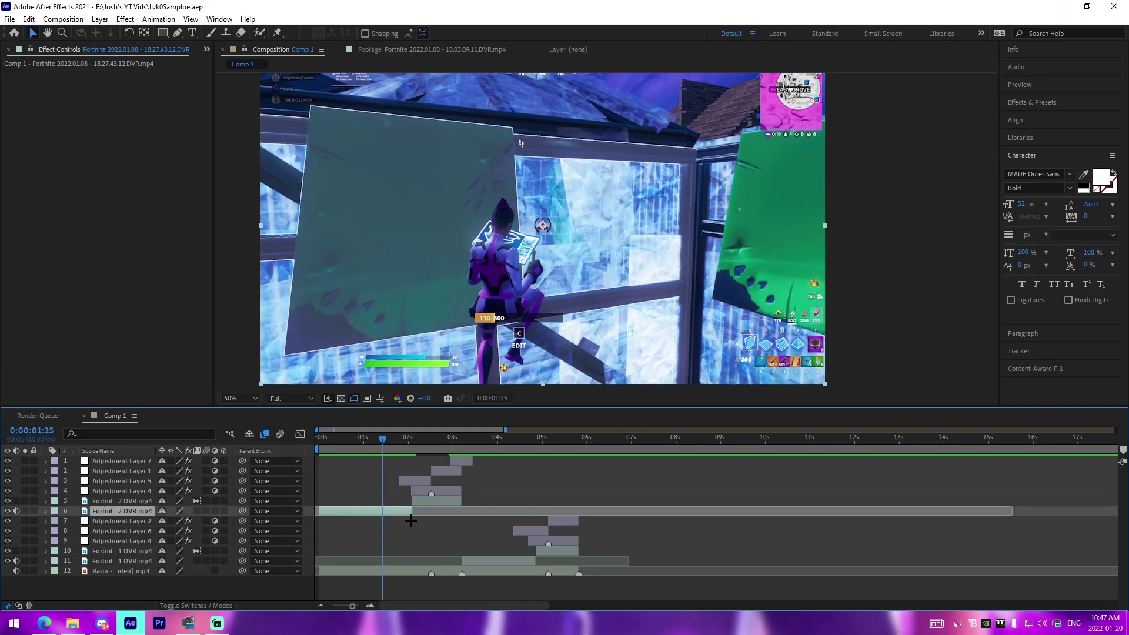
pyautogui.hotkey('ctrl', 'space')
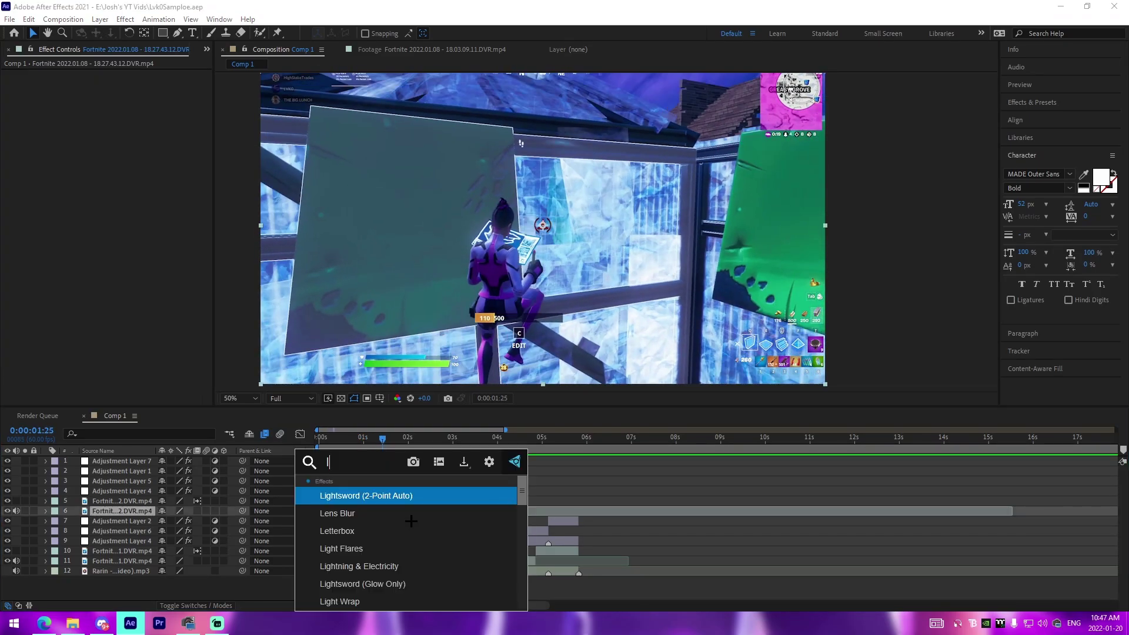
pyautogui.write('looks')
pyautogui.click(363, 502)
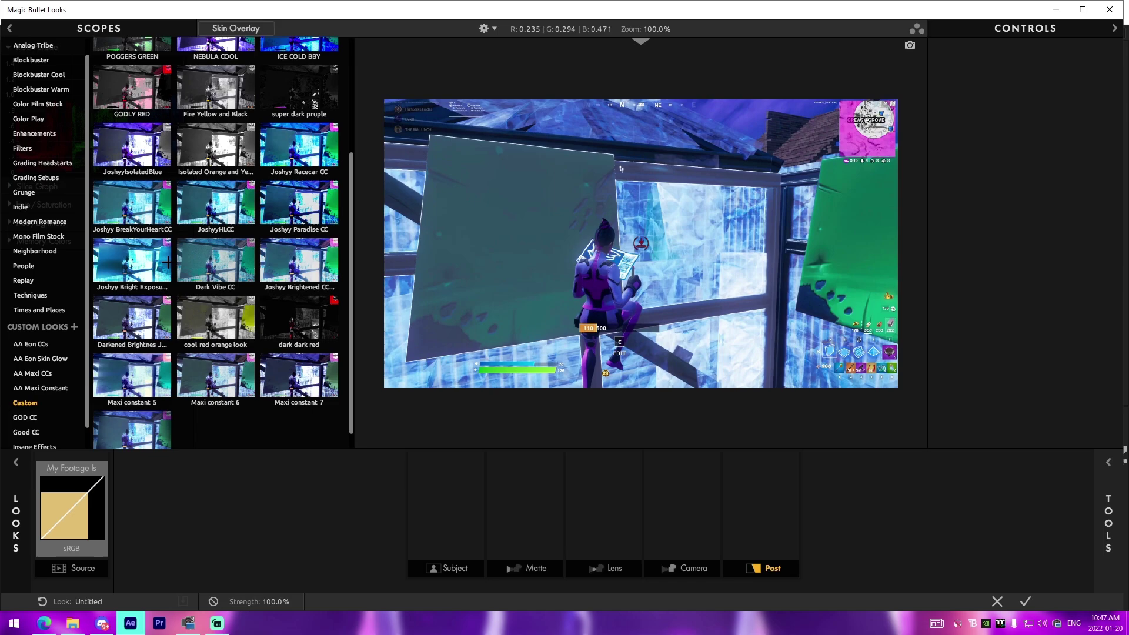
pyautogui.click(218, 199)
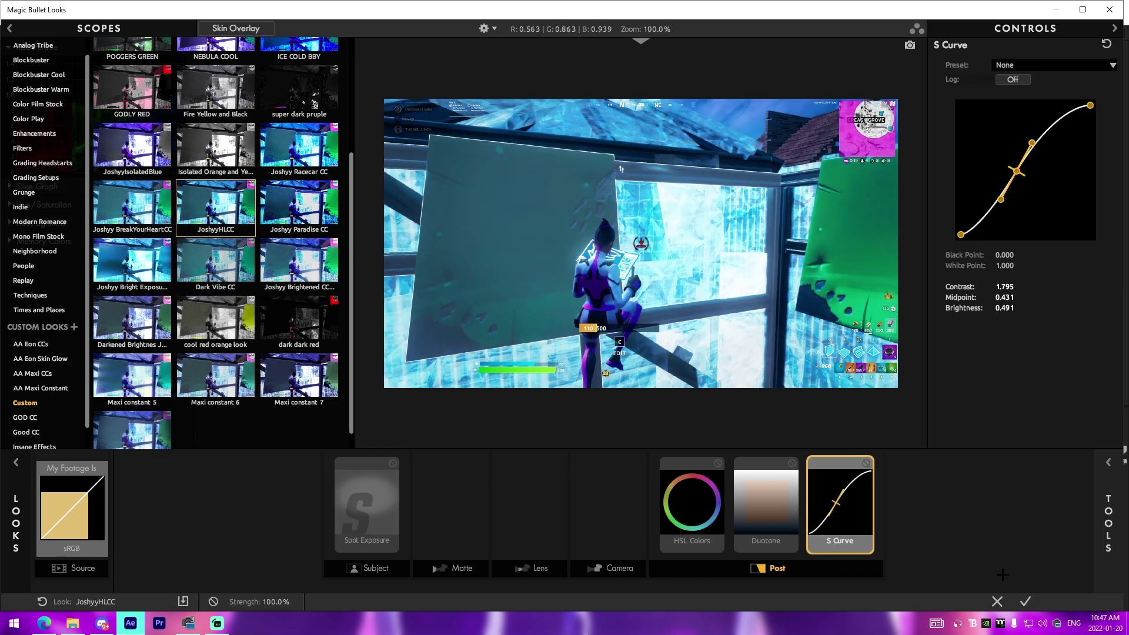
pyautogui.click(1024, 600)
# Set the strength of the opening clip's Looks effect to 60%
pyautogui.click(124, 127)
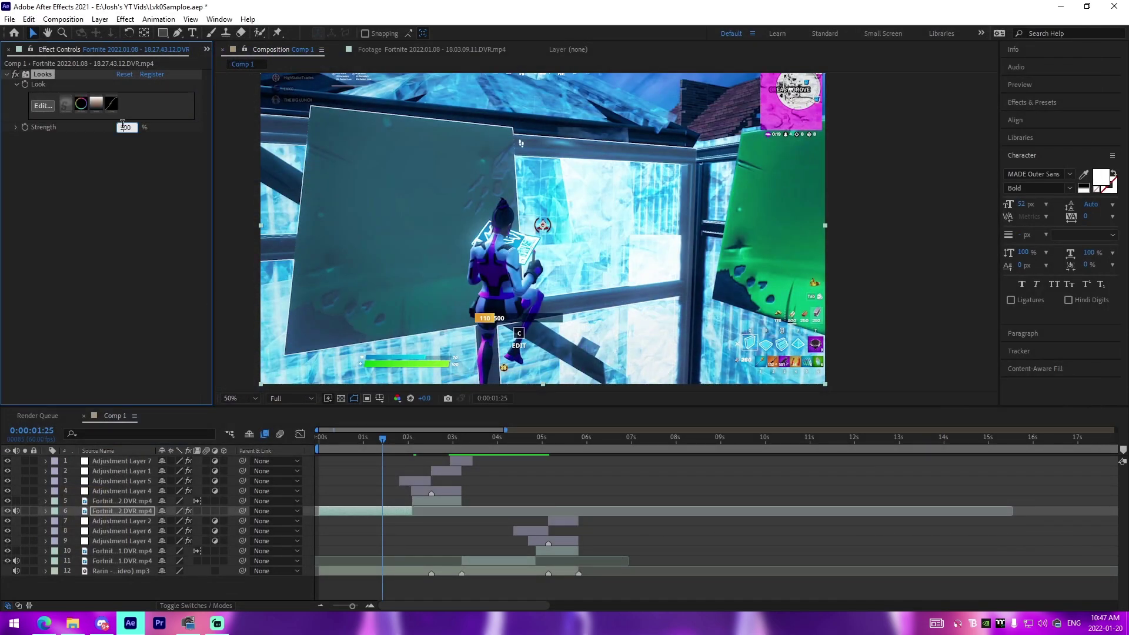
pyautogui.write('50')
pyautogui.press('Return')
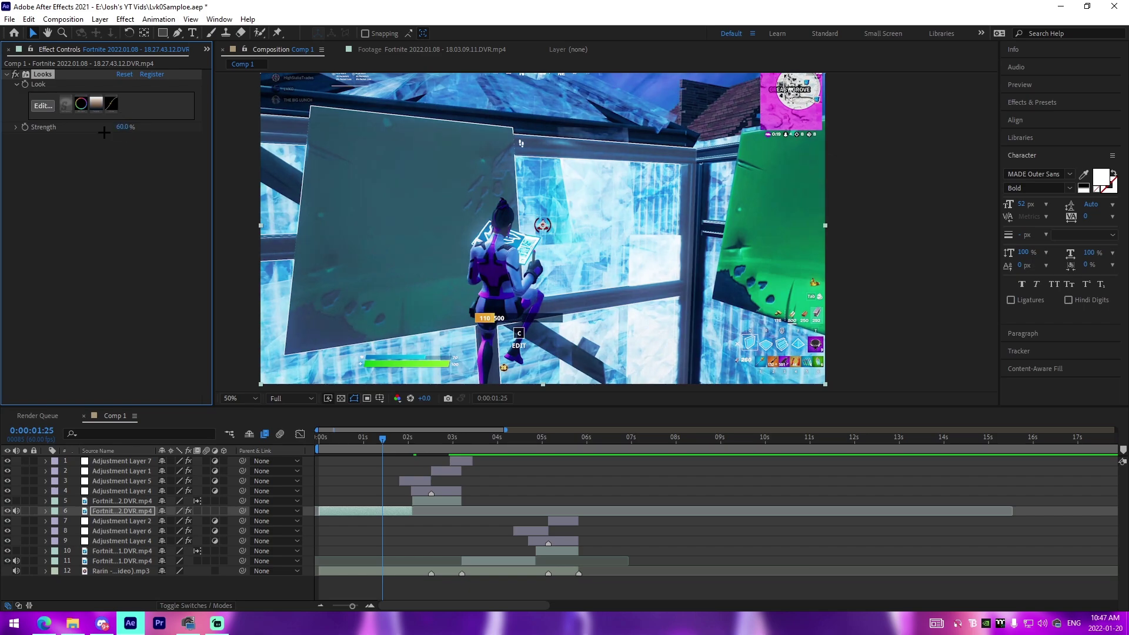
pyautogui.click(83, 173)
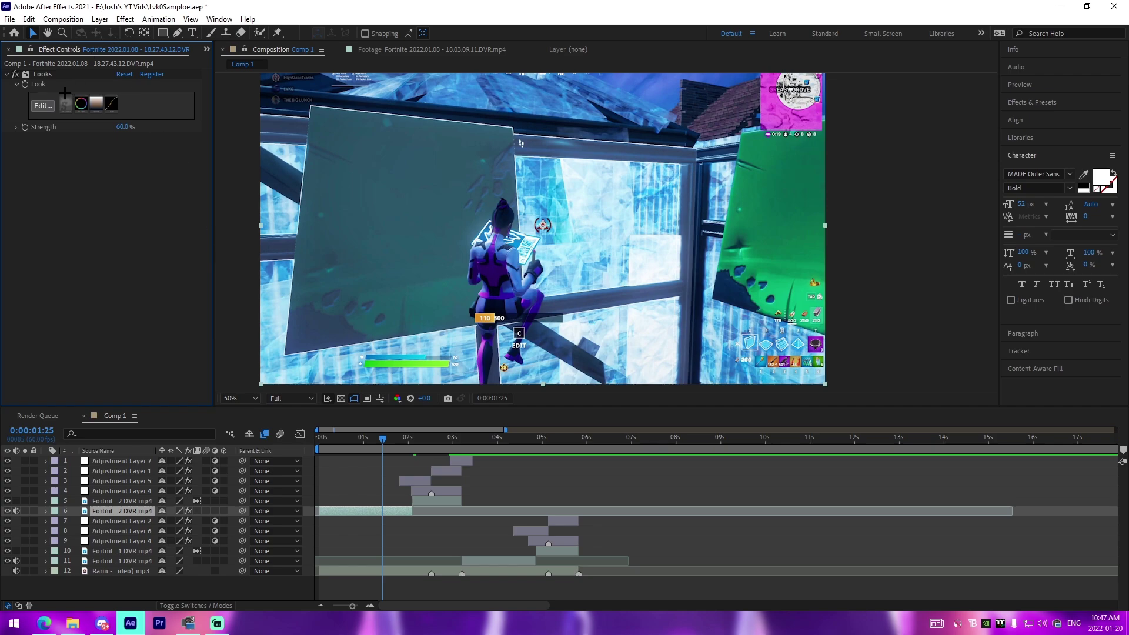
# Duplicate the opening clip's Looks effect and load the custom Darkened Brightnes Josh look into the copy
pyautogui.rightClick(47, 70)
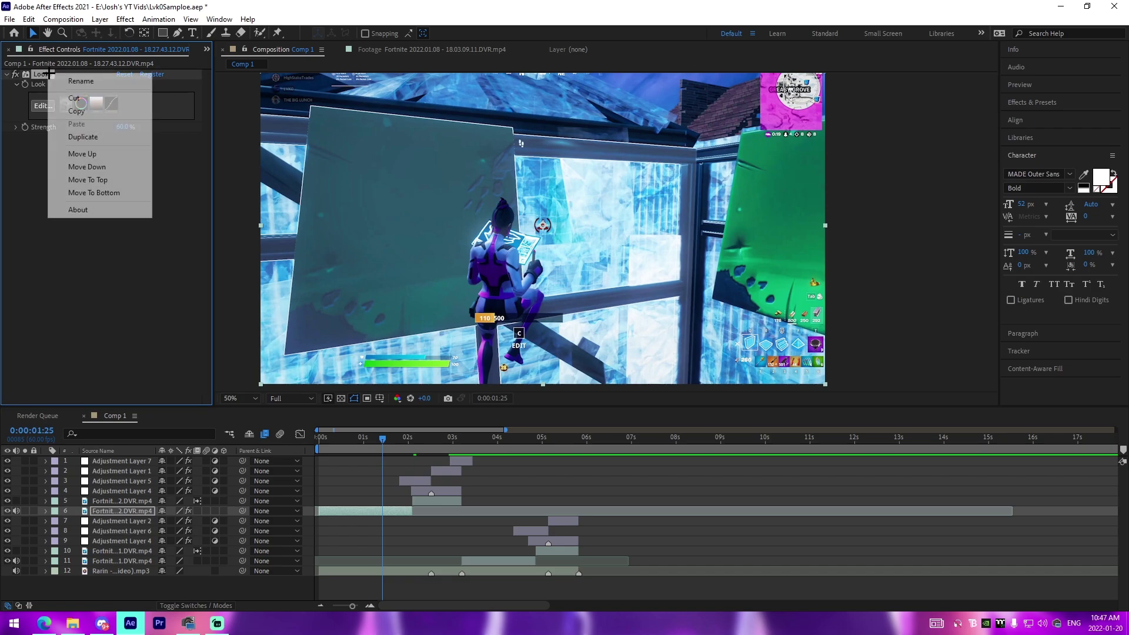
pyautogui.click(89, 126)
pyautogui.click(43, 169)
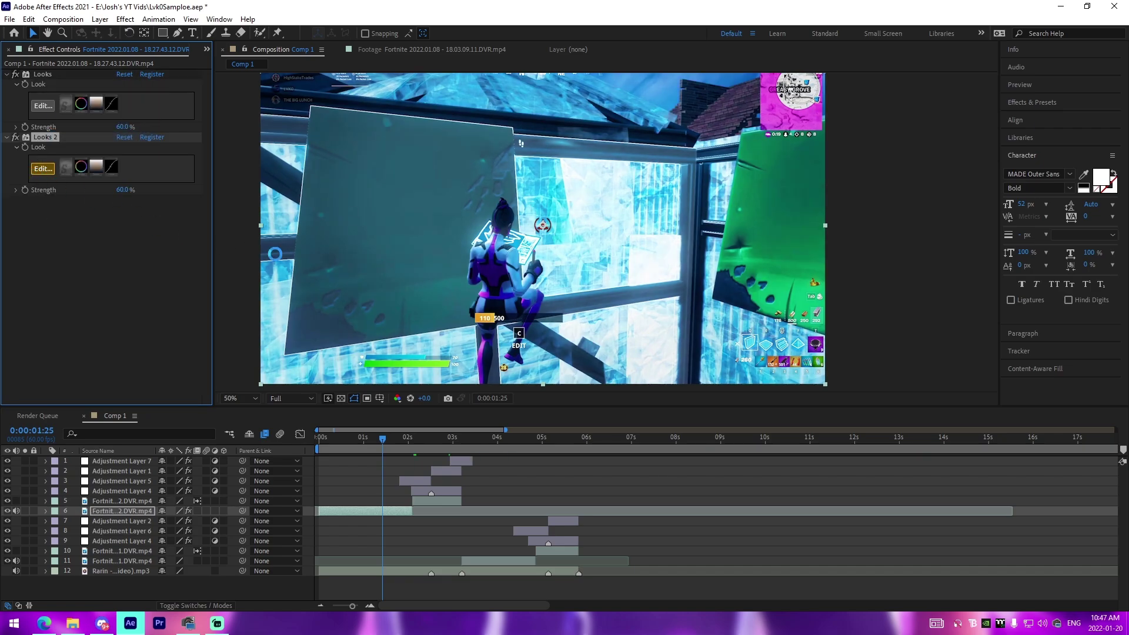
pyautogui.click(123, 325)
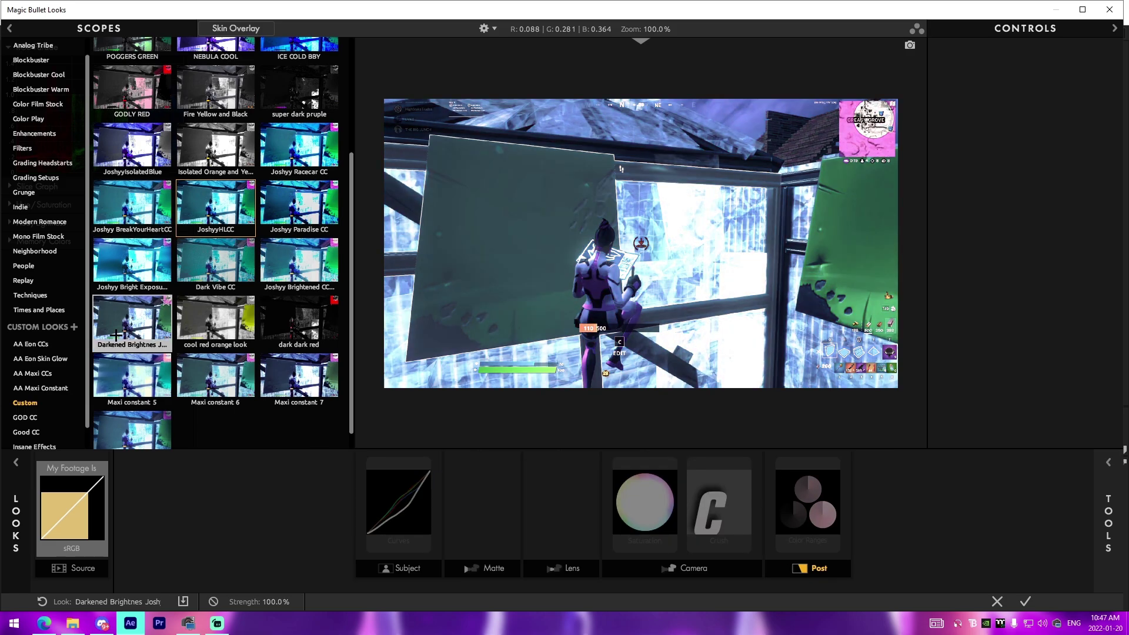
pyautogui.click(1026, 602)
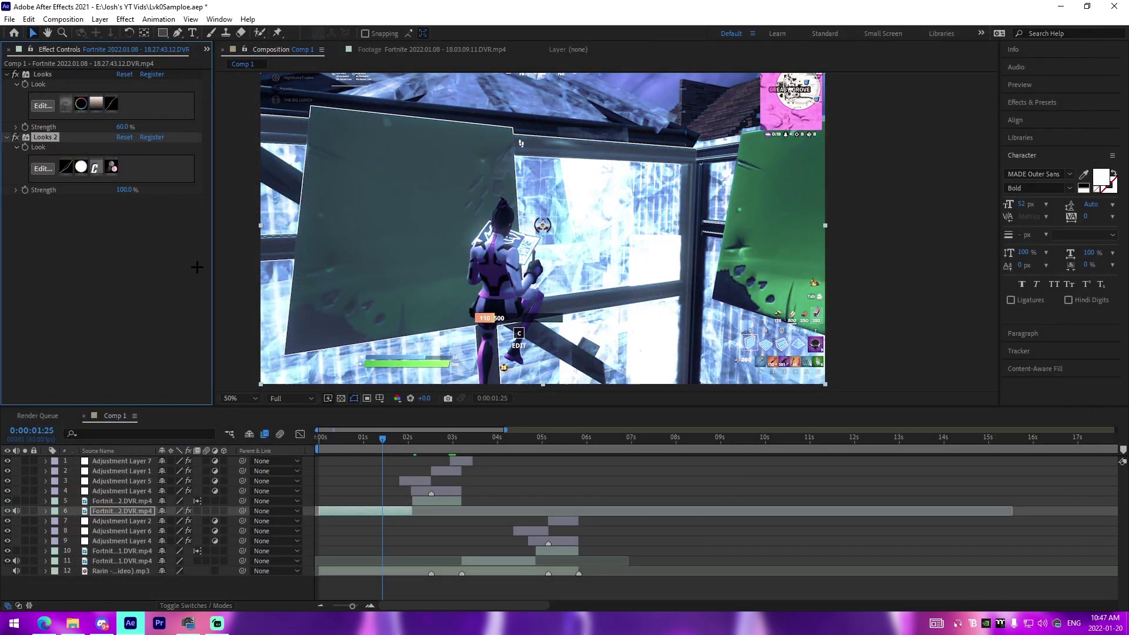
# Set the duplicated Looks effect's strength to 20% and move it above the original Looks effect
pyautogui.click(124, 189)
pyautogui.write('20')
pyautogui.press('Return')
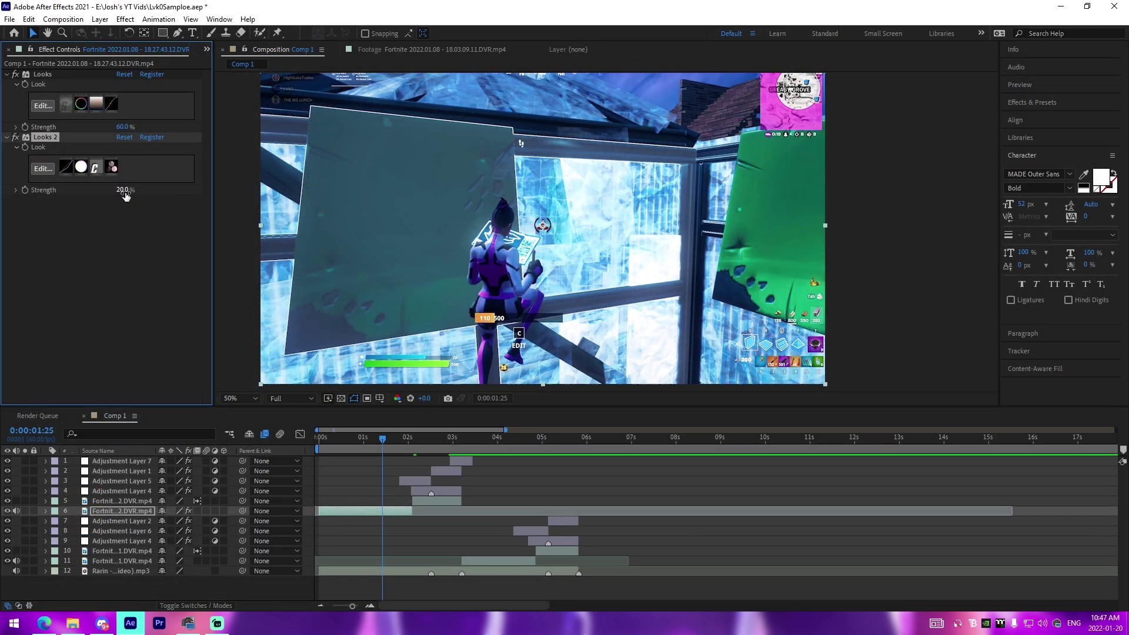
pyautogui.moveTo(64, 139); pyautogui.dragTo(57, 94)
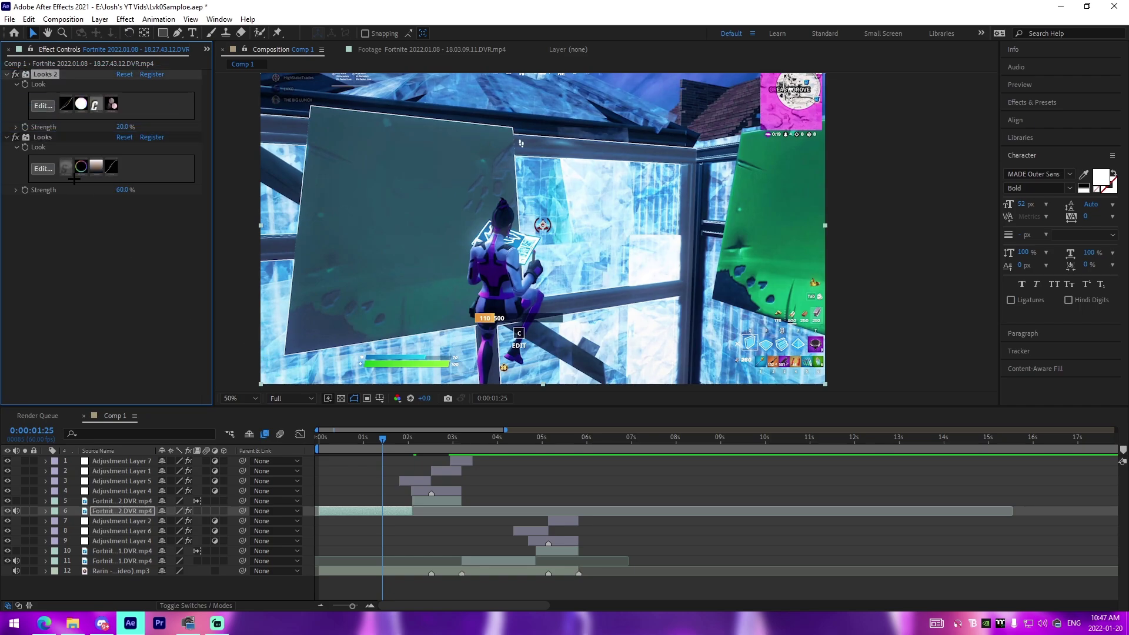
pyautogui.click(108, 259)
pyautogui.moveTo(357, 442); pyautogui.dragTo(334, 441)
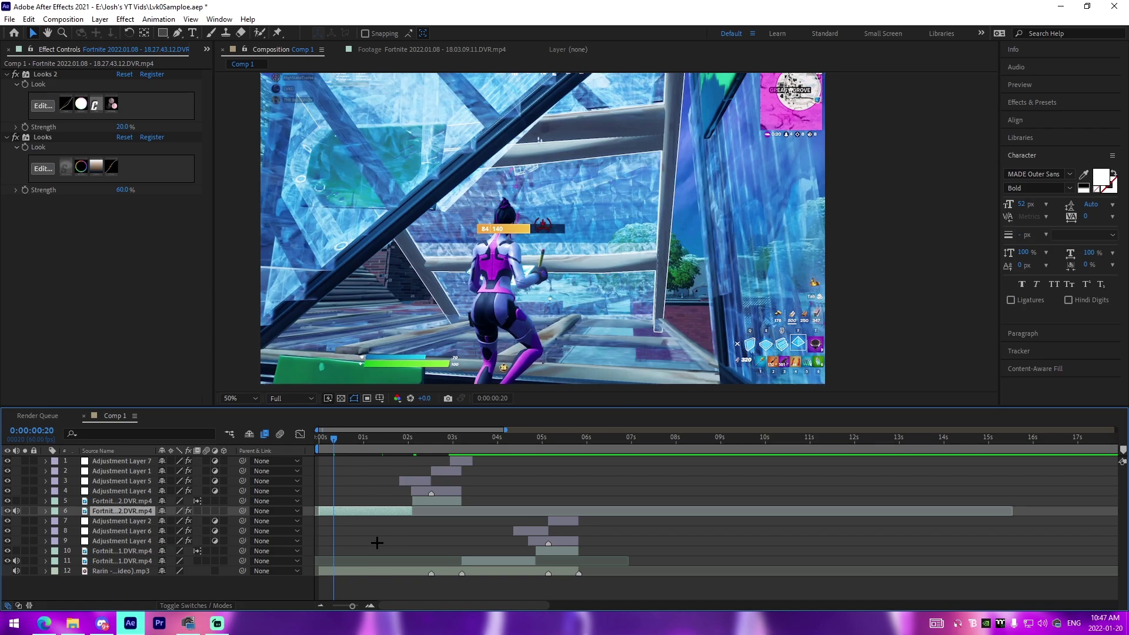
pyautogui.hotkey('ctrl', 'space')
pyautogui.write('rsm')
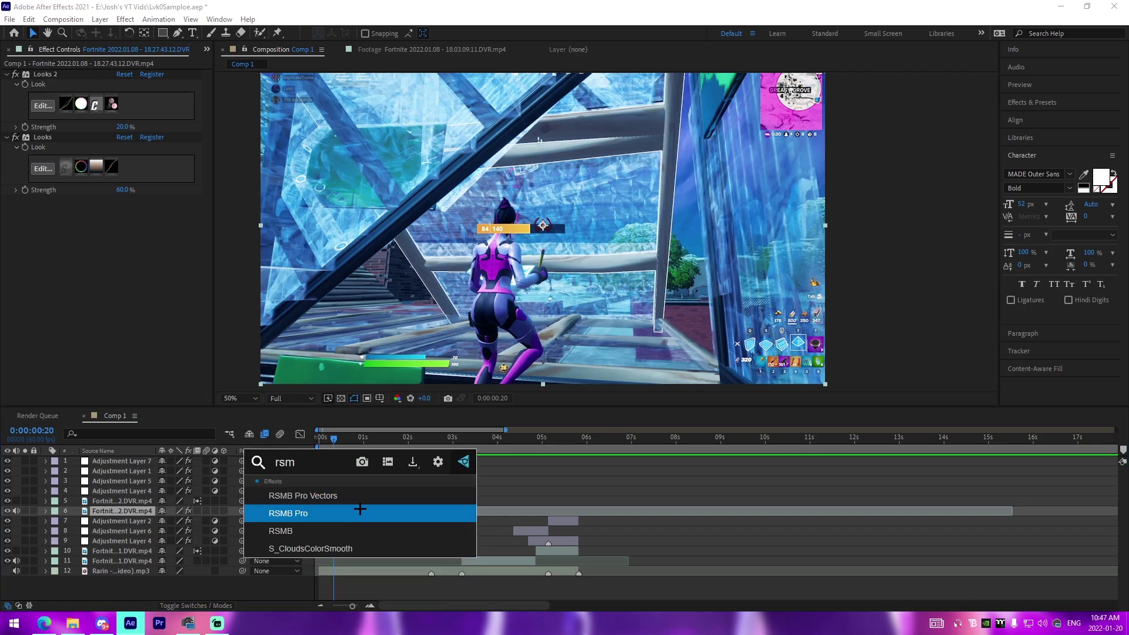
pyautogui.click(503, 480)
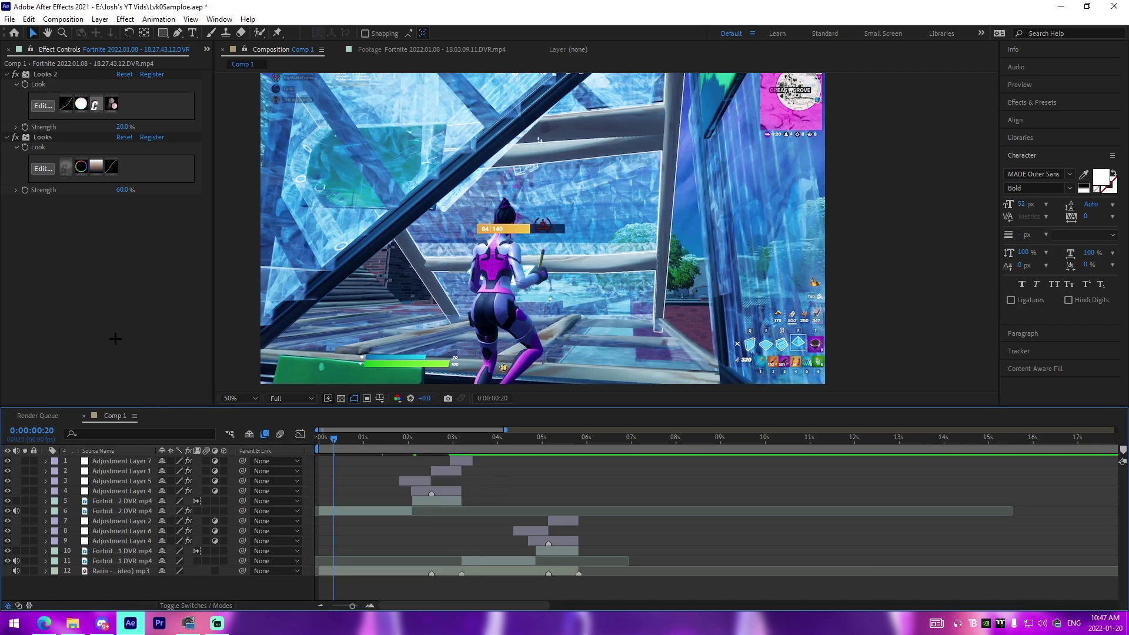
# Delete the Looks 2 effect from the opening clip and load the Joshyy BreakYourHeartCC look into the remaining Looks effect
pyautogui.click(43, 75)
pyautogui.press('Delete')
pyautogui.click(42, 106)
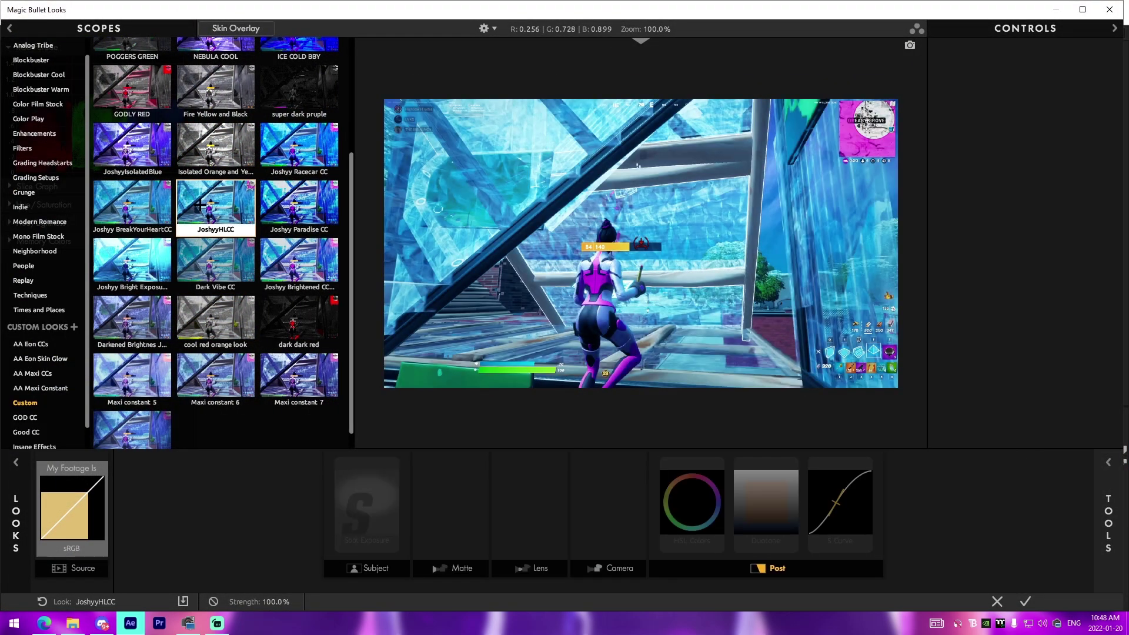
pyautogui.click(131, 207)
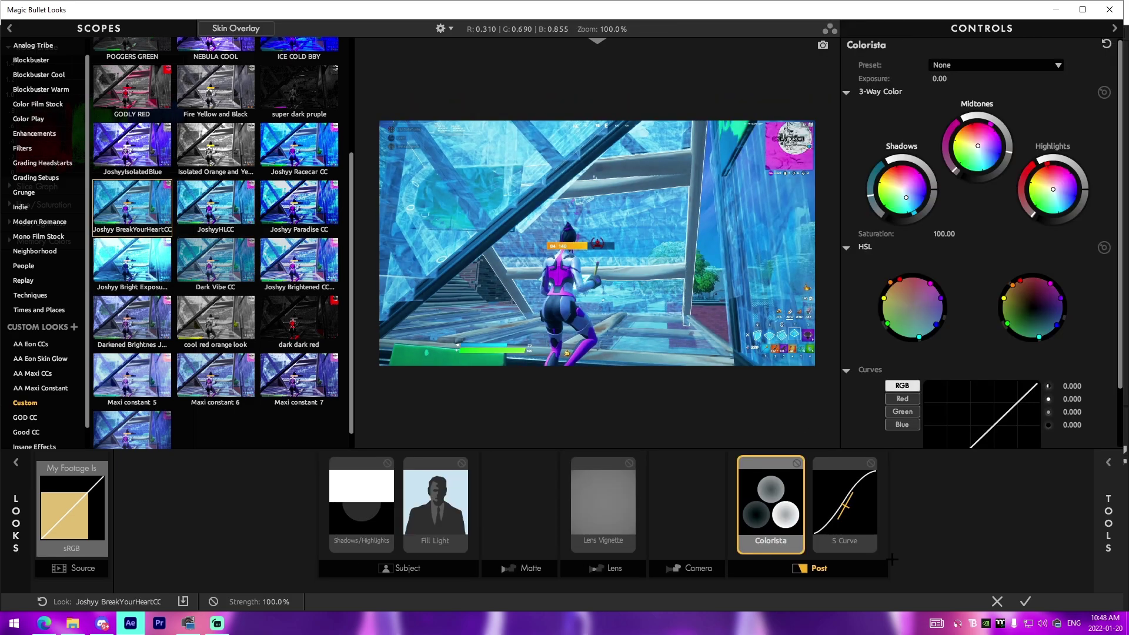
# Raise the look's S Curve contrast to 3.171, set its Colorista exposure to +0.20, and apply the edited look
pyautogui.click(846, 506)
pyautogui.moveTo(1041, 148); pyautogui.dragTo(1021, 215)
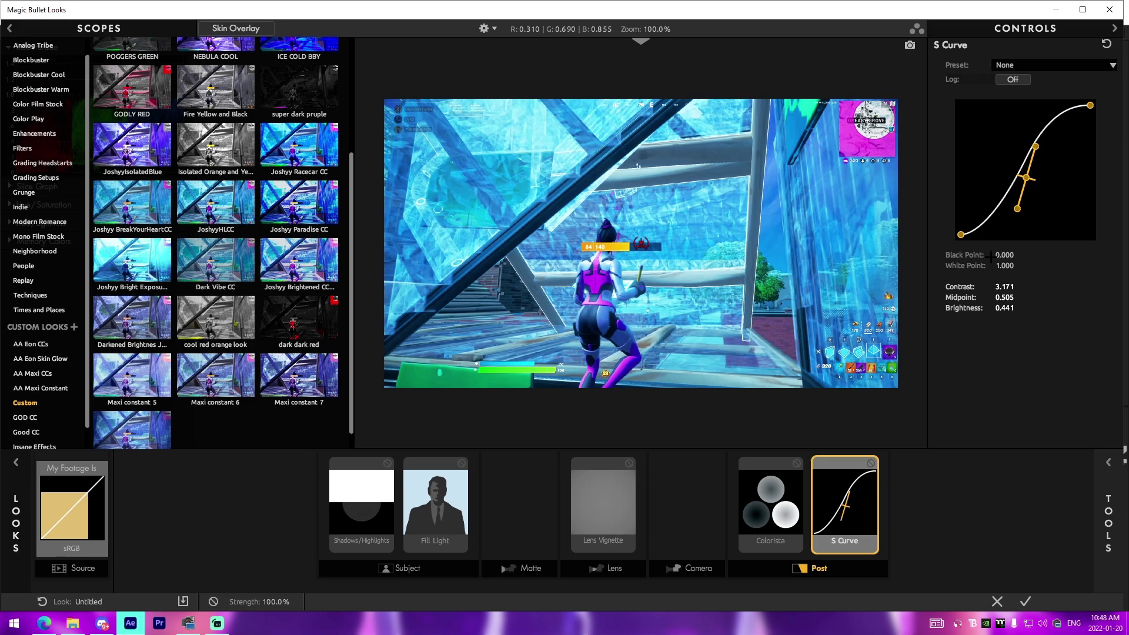
pyautogui.click(757, 507)
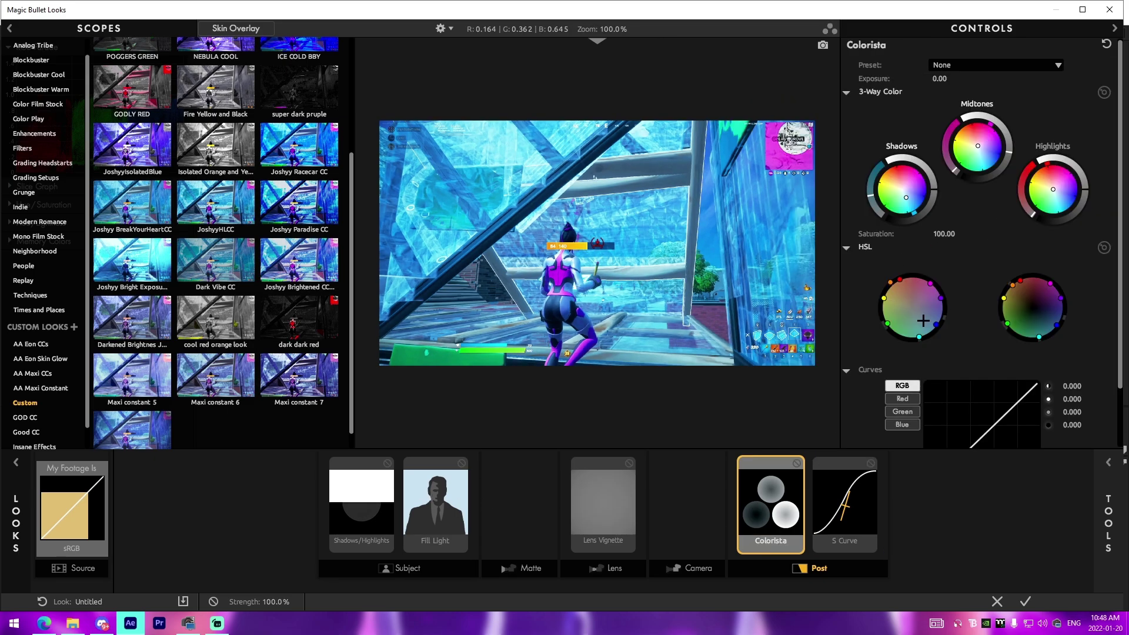
pyautogui.moveTo(939, 78); pyautogui.dragTo(936, 78)
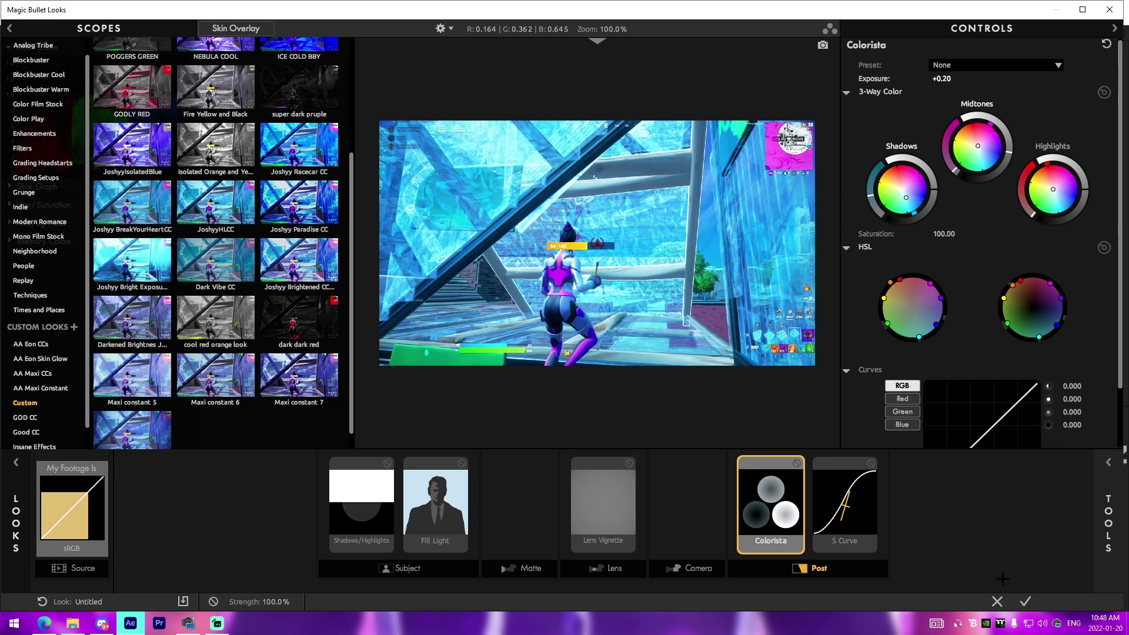
pyautogui.click(1025, 601)
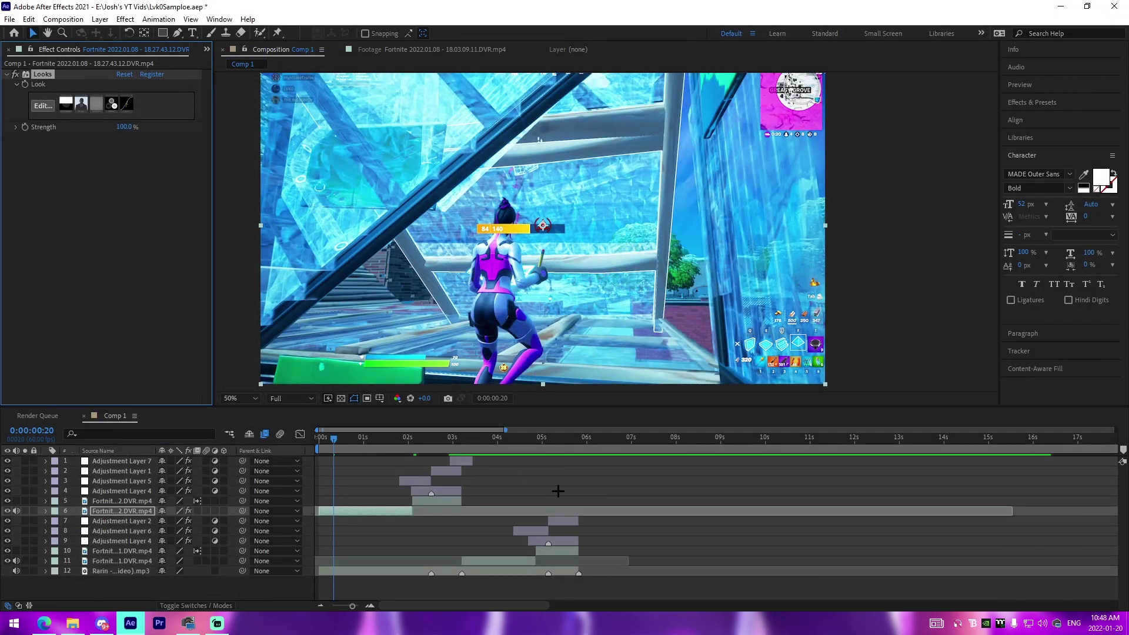
# Set the opening clip's edited look to 80% strength and preview the result
pyautogui.click(524, 471)
pyautogui.click(129, 127)
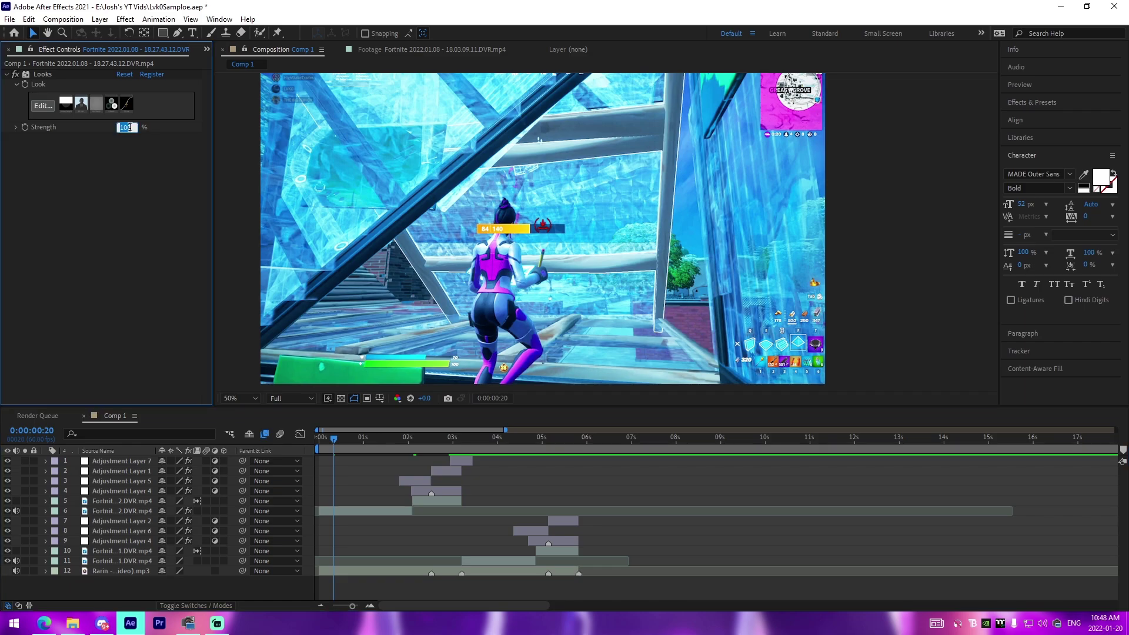
pyautogui.write('80')
pyautogui.press('Return')
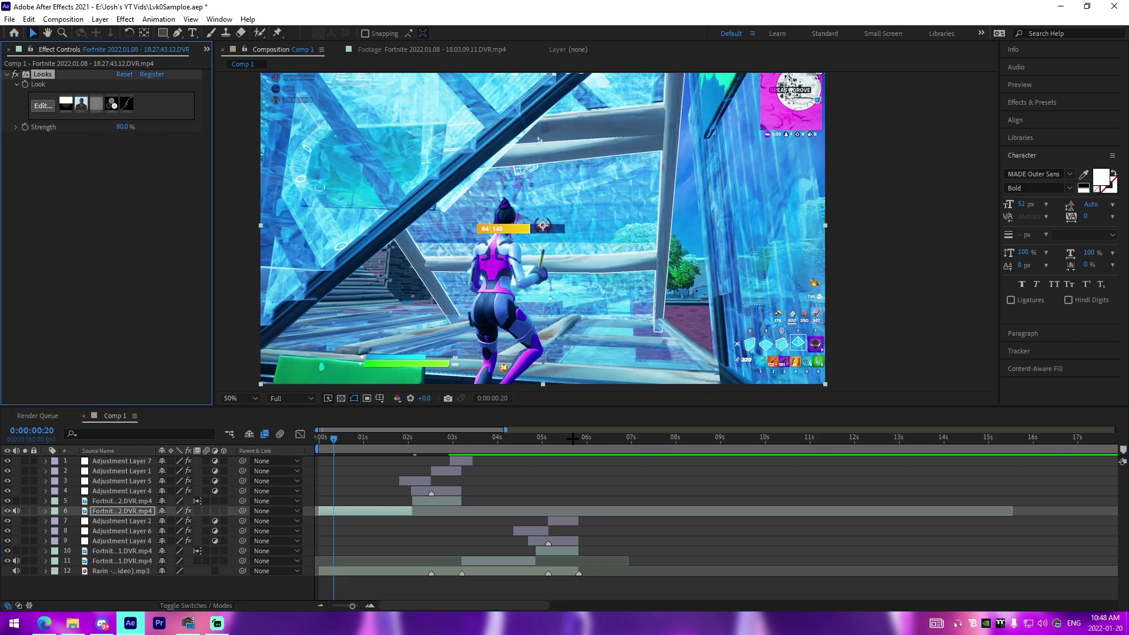
pyautogui.press('space')
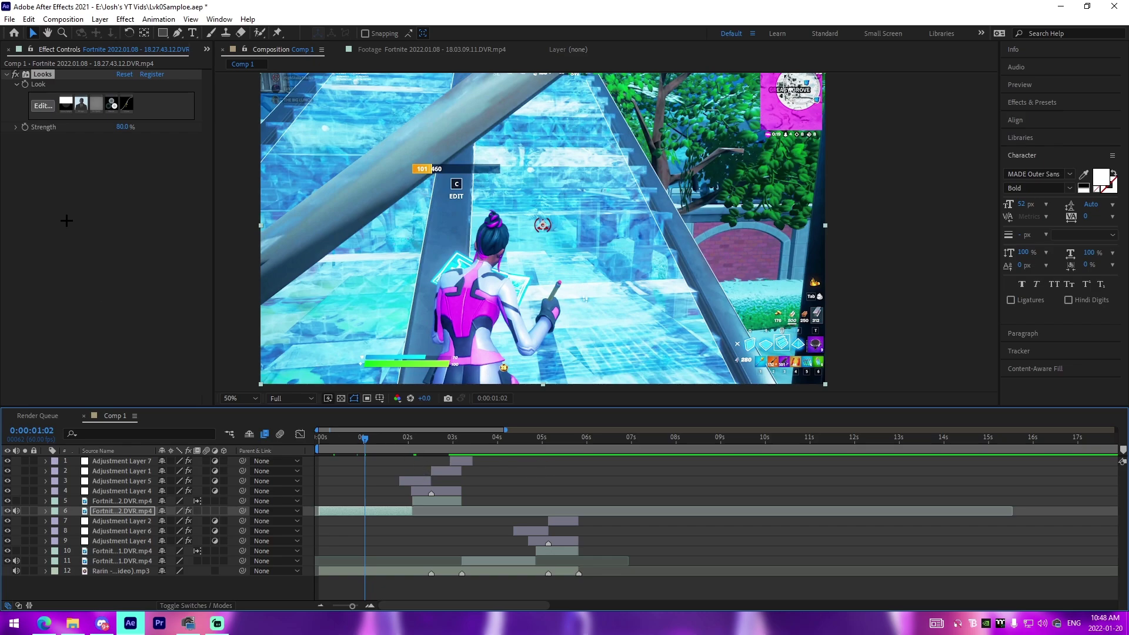
# Undo the strength change, the BreakYourHeartCC look edit and the removal of Looks 2 on the opening clip
pyautogui.hotkey('ctrl', 'z')
pyautogui.hotkey('ctrl', 'z')
pyautogui.hotkey('ctrl', 'z')
pyautogui.hotkey('ctrl', 'z')
pyautogui.click(527, 476)
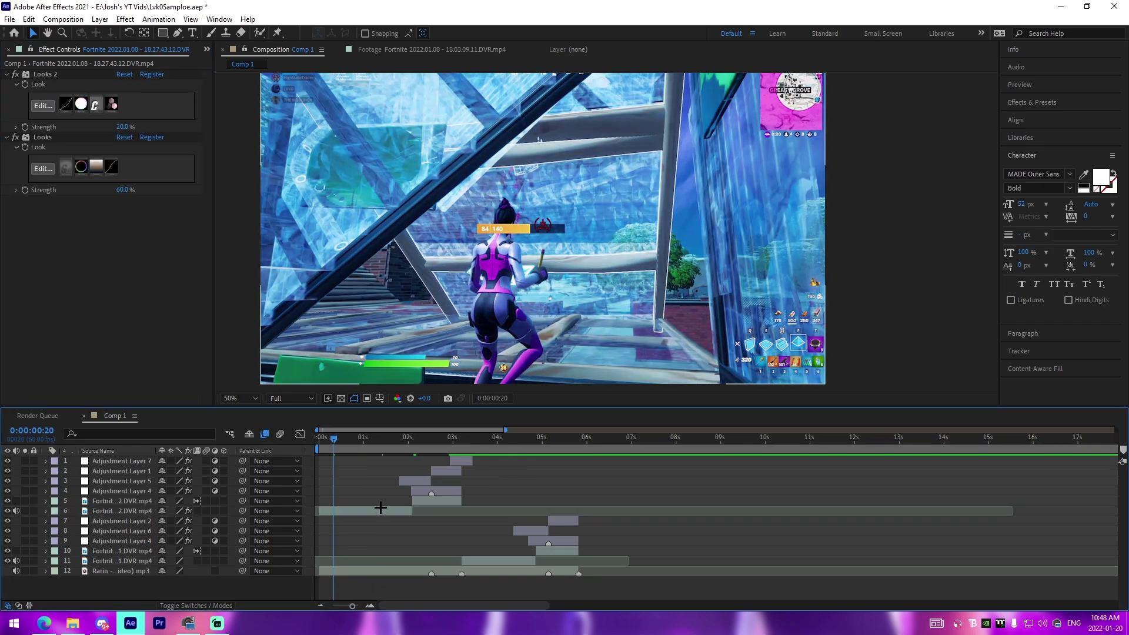
# Copy both Looks effects from the opening clip and paste them onto the layer 5 clip, with the playhead at 0:00:02:33
pyautogui.click(381, 510)
pyautogui.click(42, 137)
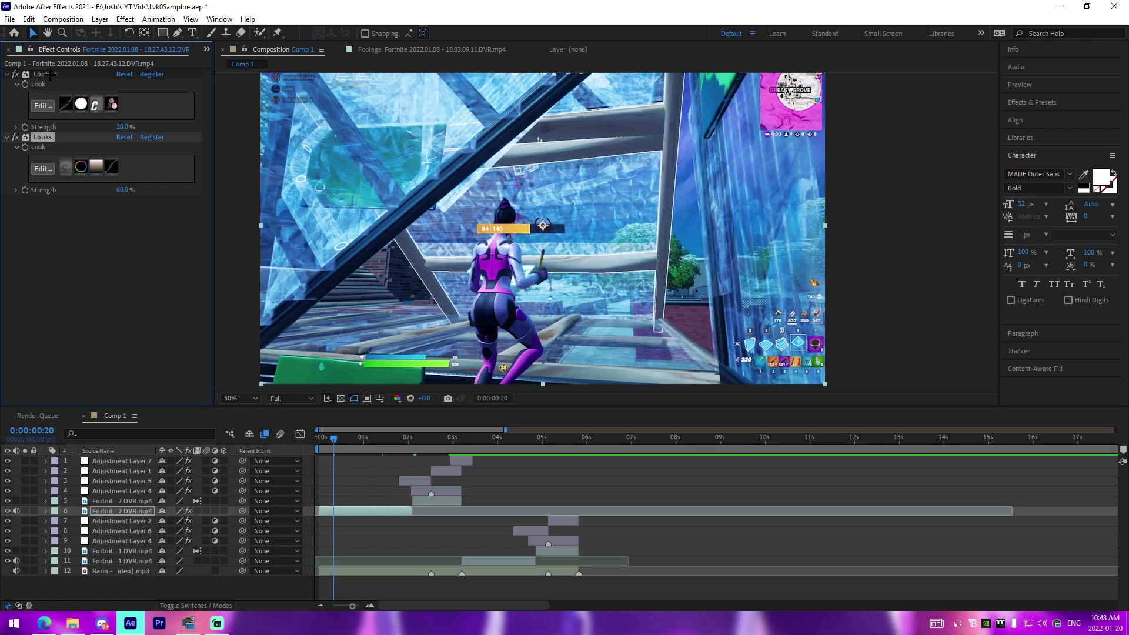
pyautogui.keyDown('ctrl'); pyautogui.click(45, 74); pyautogui.keyUp('ctrl')
pyautogui.rightClick(47, 74)
pyautogui.click(79, 112)
pyautogui.click(446, 501)
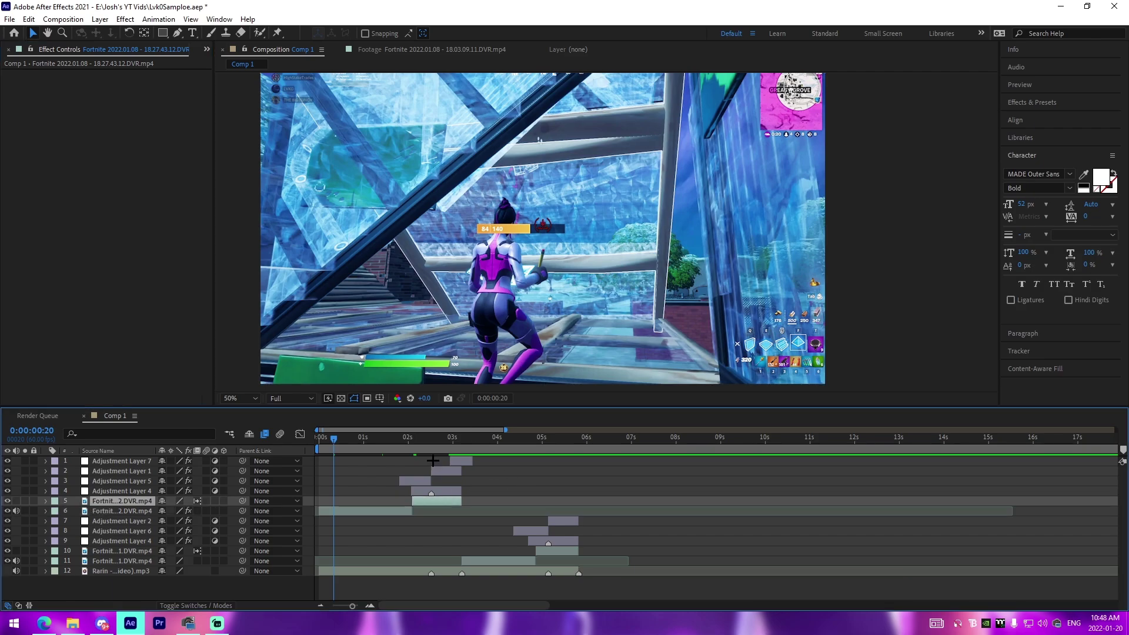
pyautogui.click(433, 438)
pyautogui.hotkey('ctrl', 'v')
pyautogui.click(499, 490)
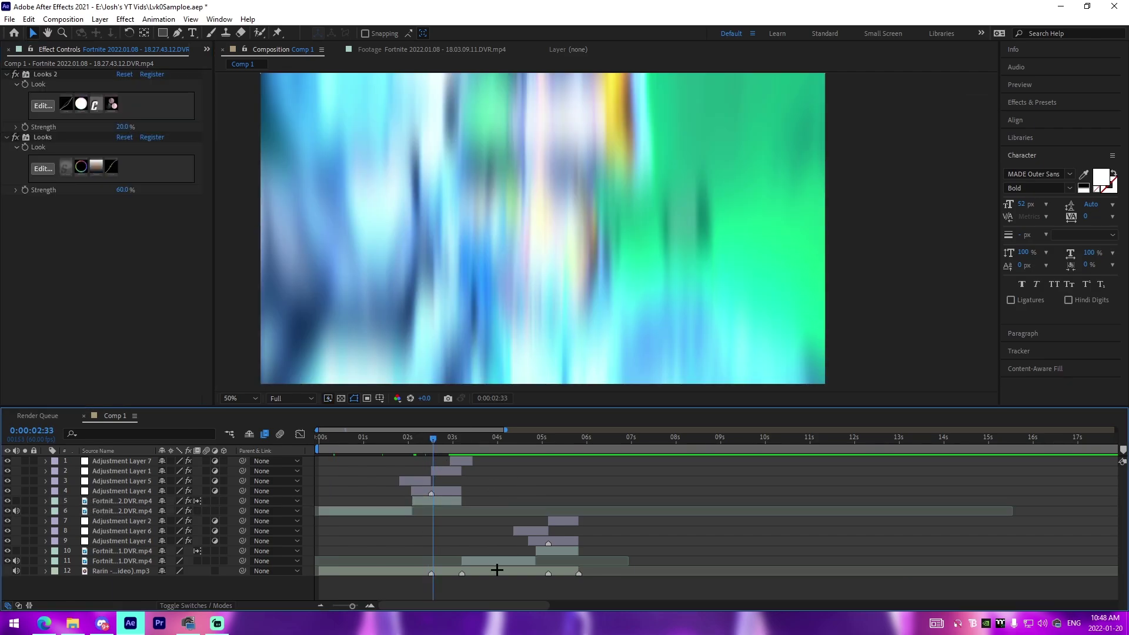
# Paste both copied Looks effects onto the layer 11 Fortnite clip, with the playhead at 0:00:04:06
pyautogui.click(497, 561)
pyautogui.click(500, 439)
pyautogui.hotkey('ctrl', 'v')
pyautogui.click(146, 244)
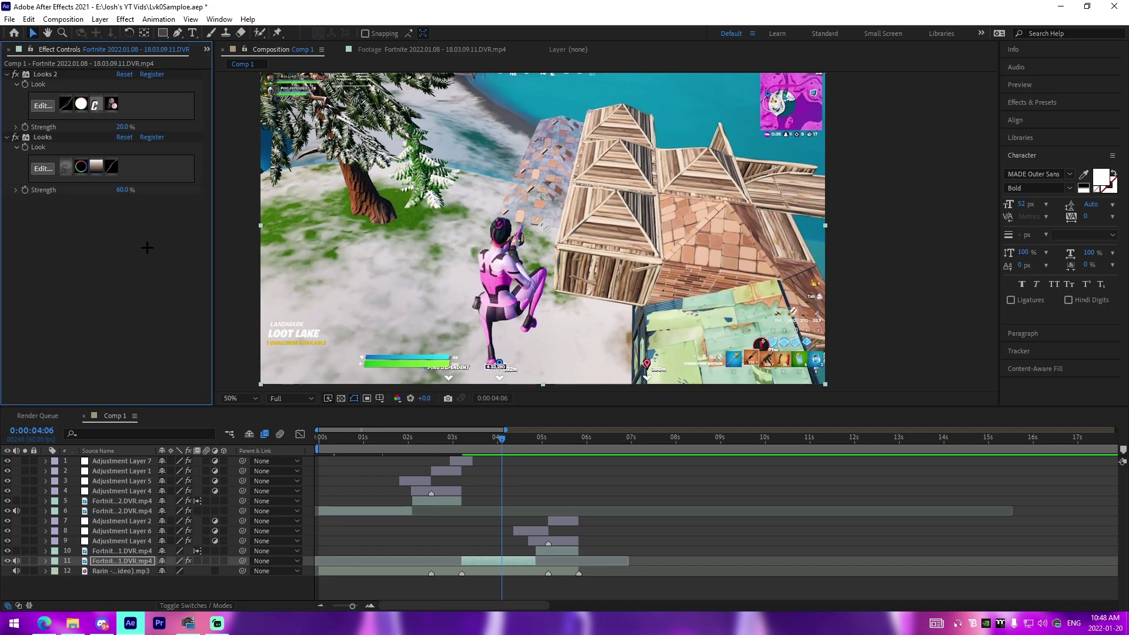
# Cut Looks 2 from the layer 11 clip and load the Joshyy BreakYourHeartCC look into its remaining Looks effect
pyautogui.rightClick(51, 75)
pyautogui.click(69, 102)
pyautogui.click(47, 106)
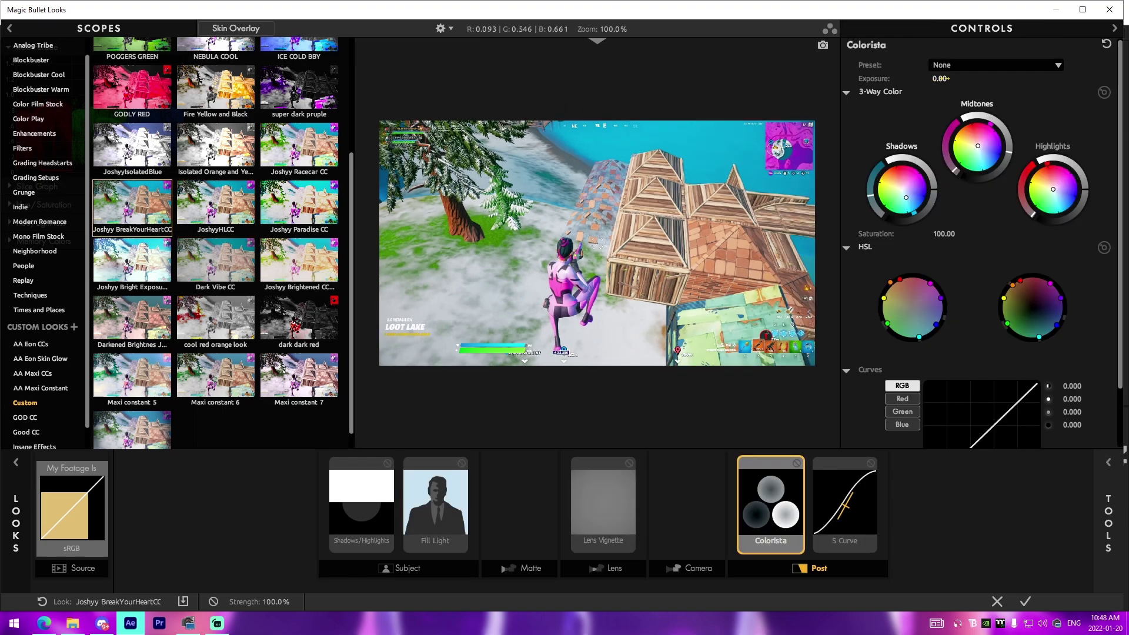
# Set the look's Colorista exposure to +0.10 and its S Curve contrast to about 2.585, and apply the look
pyautogui.click(948, 78)
pyautogui.write('0.1')
pyautogui.press('Return')
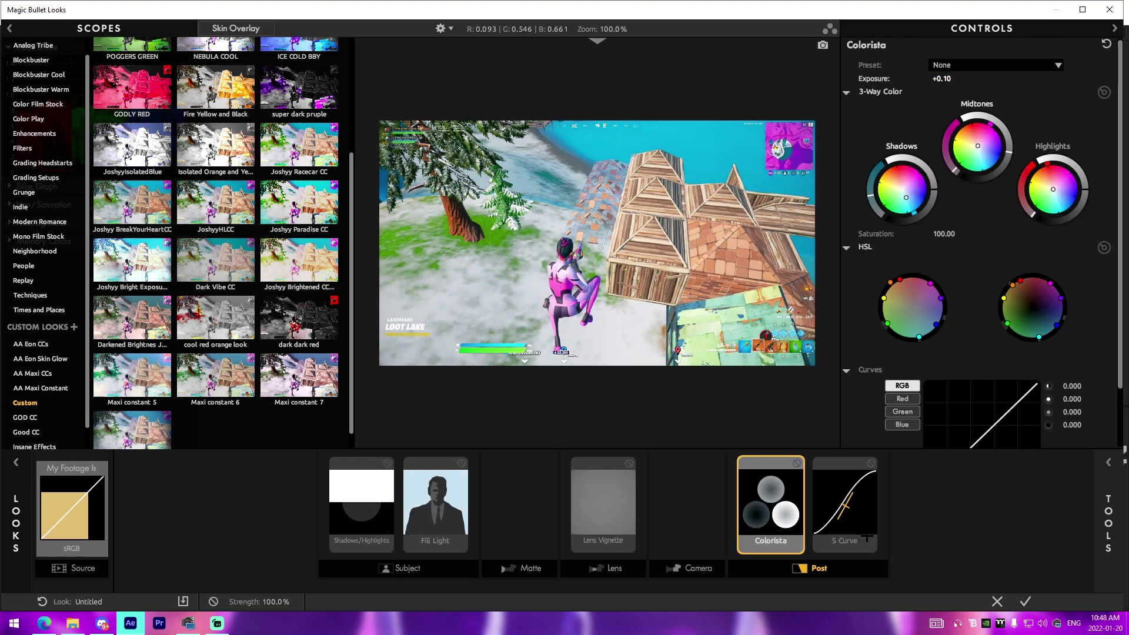
pyautogui.click(845, 502)
pyautogui.moveTo(1037, 148); pyautogui.dragTo(1039, 143)
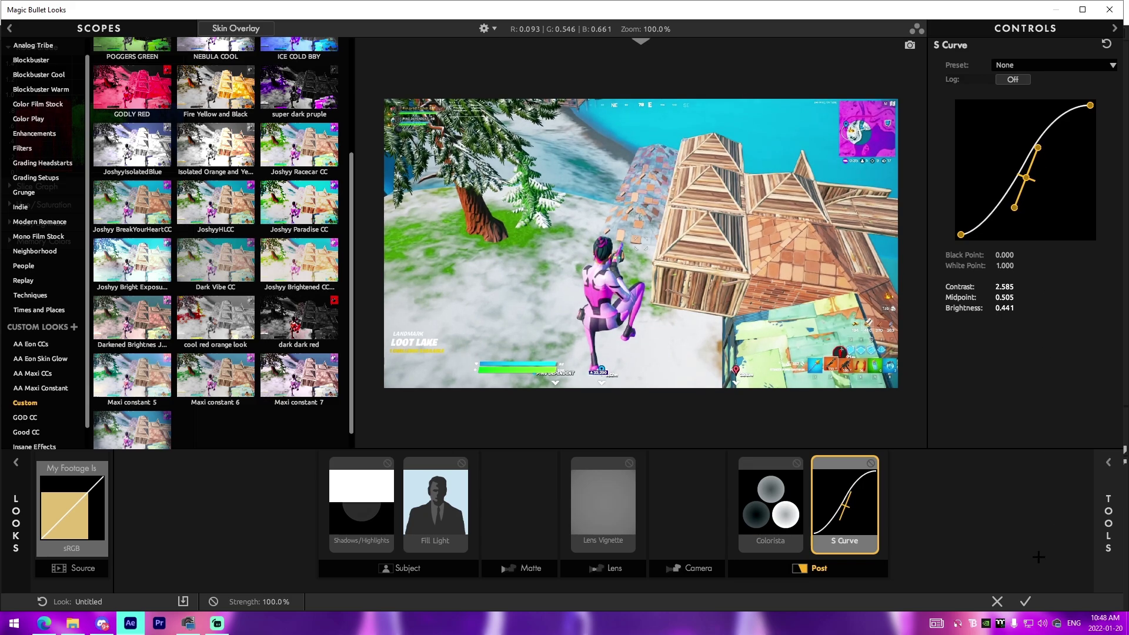
pyautogui.click(1025, 601)
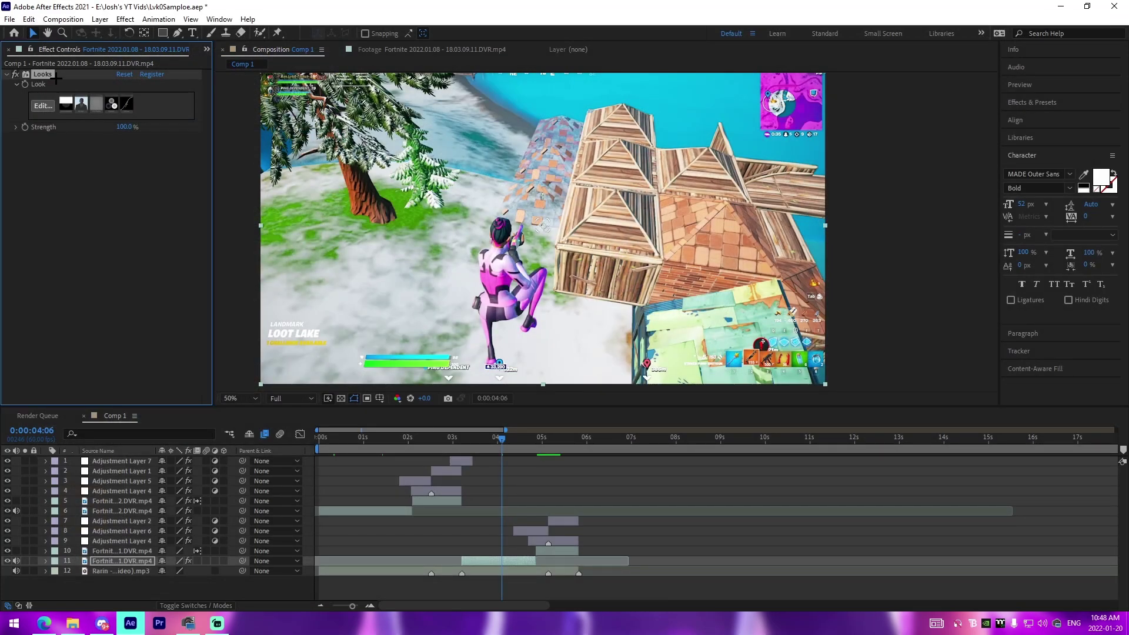
# Set the Looks strength on the layer 11 Fortnite clip to 80%
pyautogui.click(124, 127)
pyautogui.write('80')
pyautogui.press('Return')
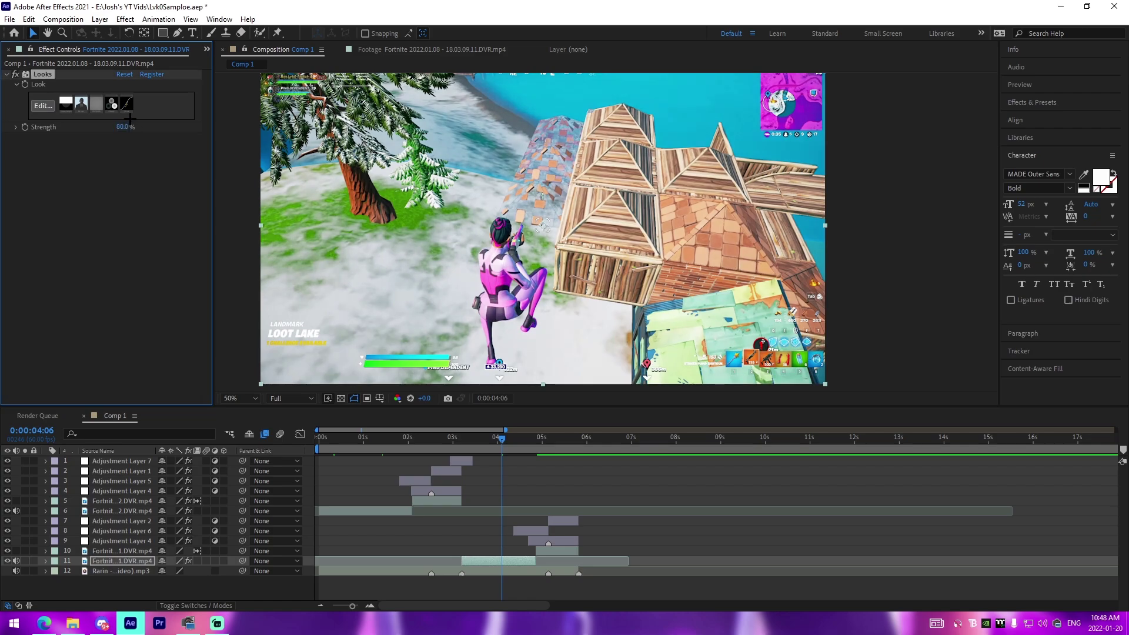
# Copy the Looks effect from the layer 11 clip and paste it onto the layer 10 clip, with the playhead at 0:00:05:17
pyautogui.rightClick(40, 75)
pyautogui.rightClick(39, 74)
pyautogui.click(64, 114)
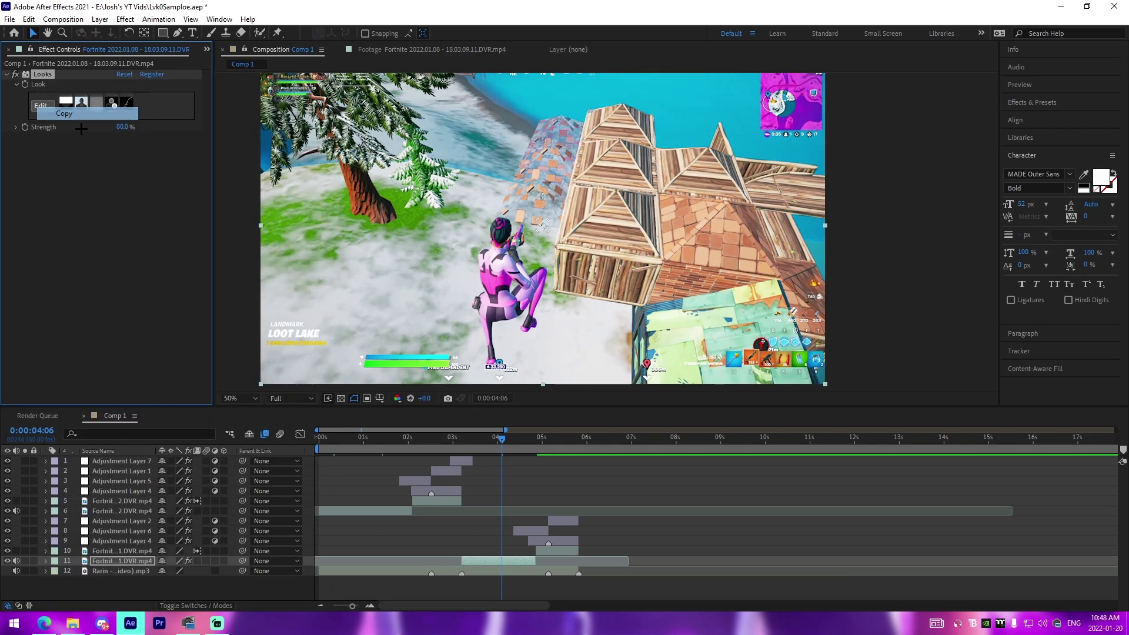
pyautogui.click(547, 552)
pyautogui.click(555, 452)
pyautogui.hotkey('ctrl', 'v')
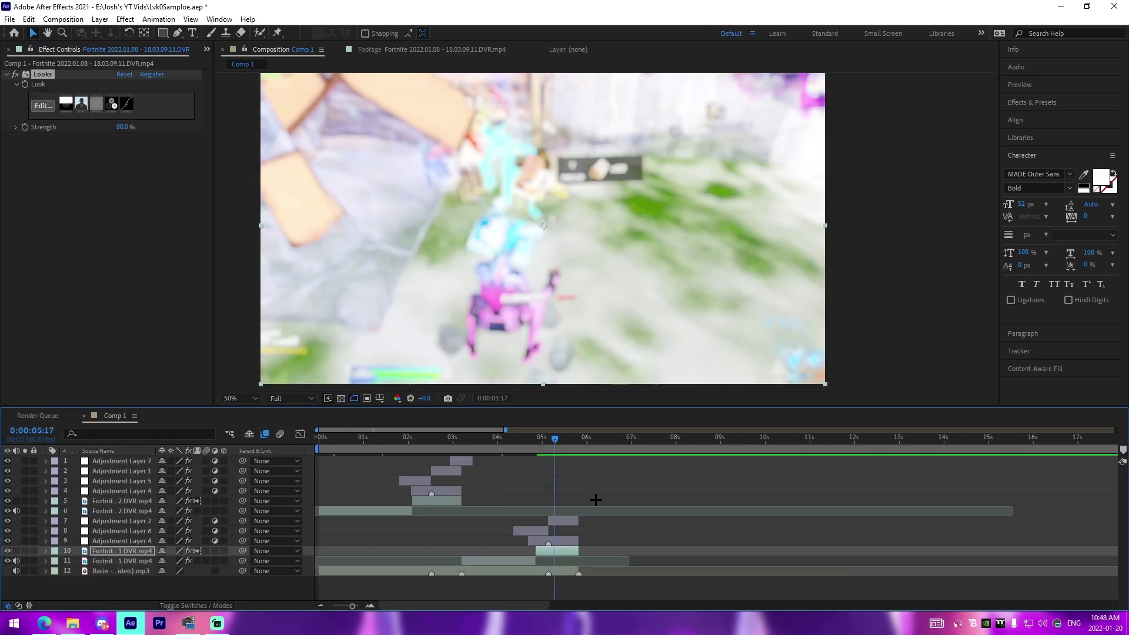
pyautogui.click(596, 500)
# Review the graded clips at several points between 0:00:01:04 and 0:00:04:02, including the opening clip's Looks settings
pyautogui.moveTo(500, 430); pyautogui.dragTo(485, 443)
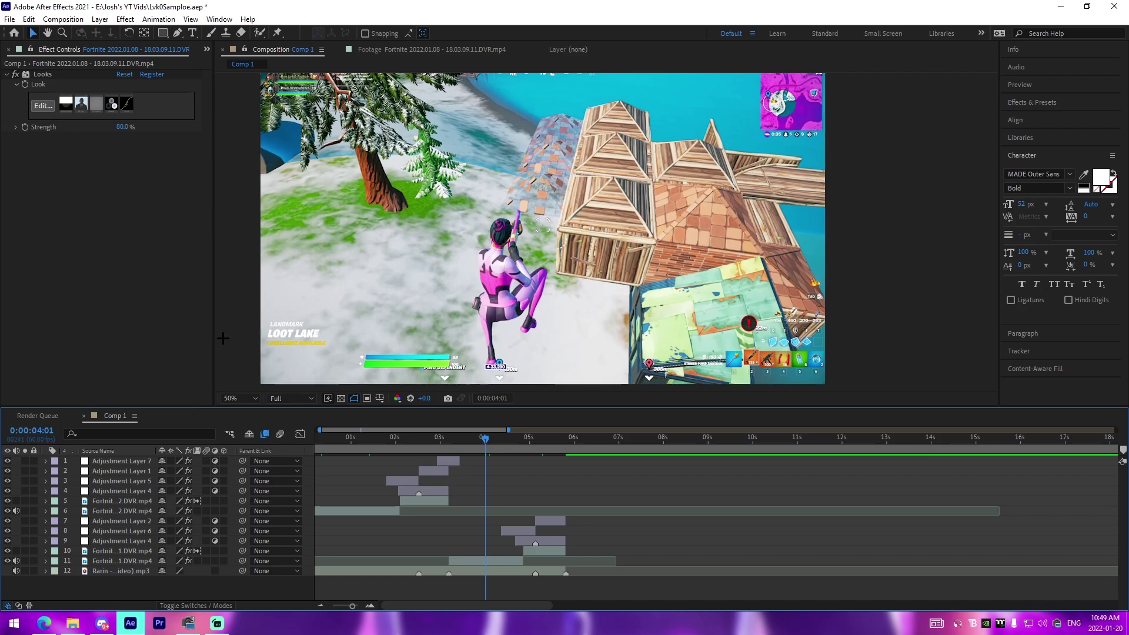
pyautogui.click(353, 439)
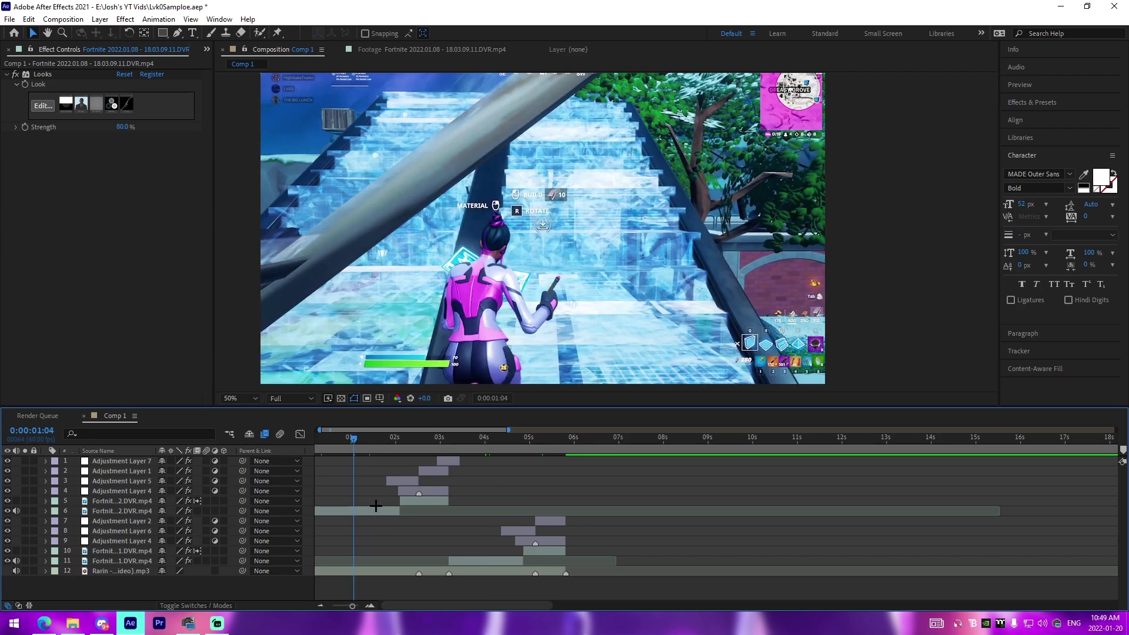
pyautogui.click(377, 510)
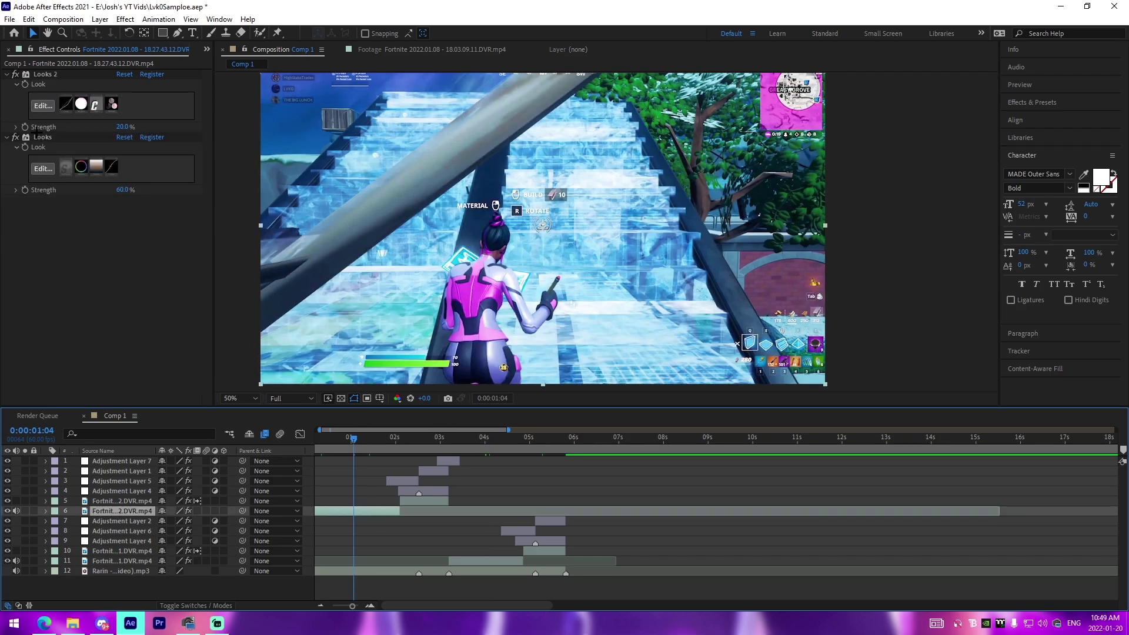
pyautogui.moveTo(367, 445); pyautogui.dragTo(440, 448)
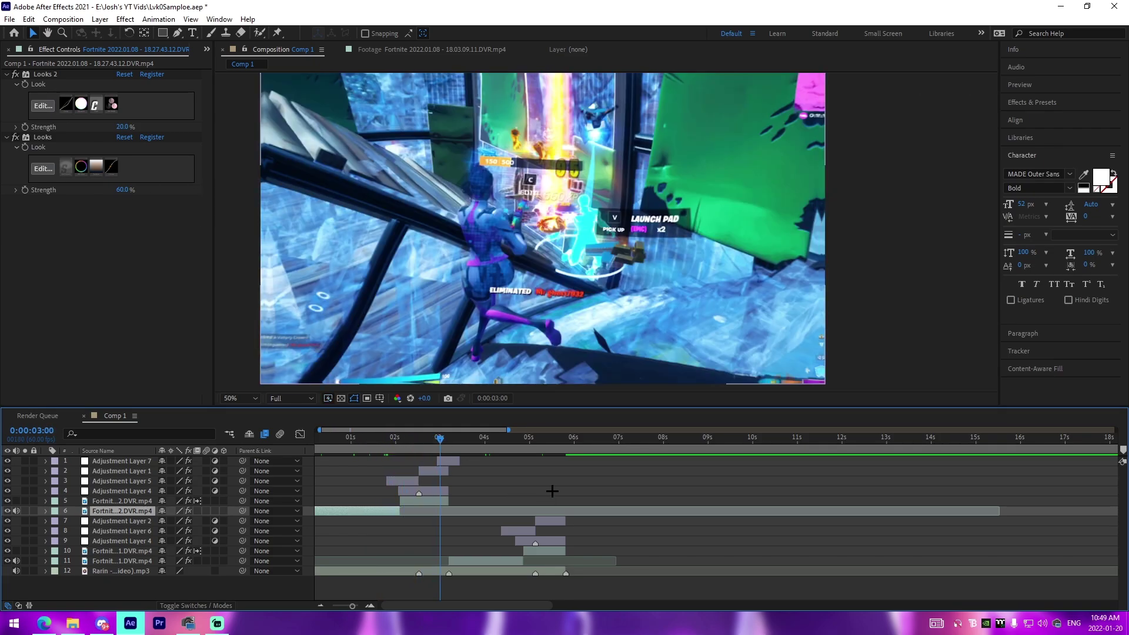
pyautogui.click(551, 490)
pyautogui.click(449, 447)
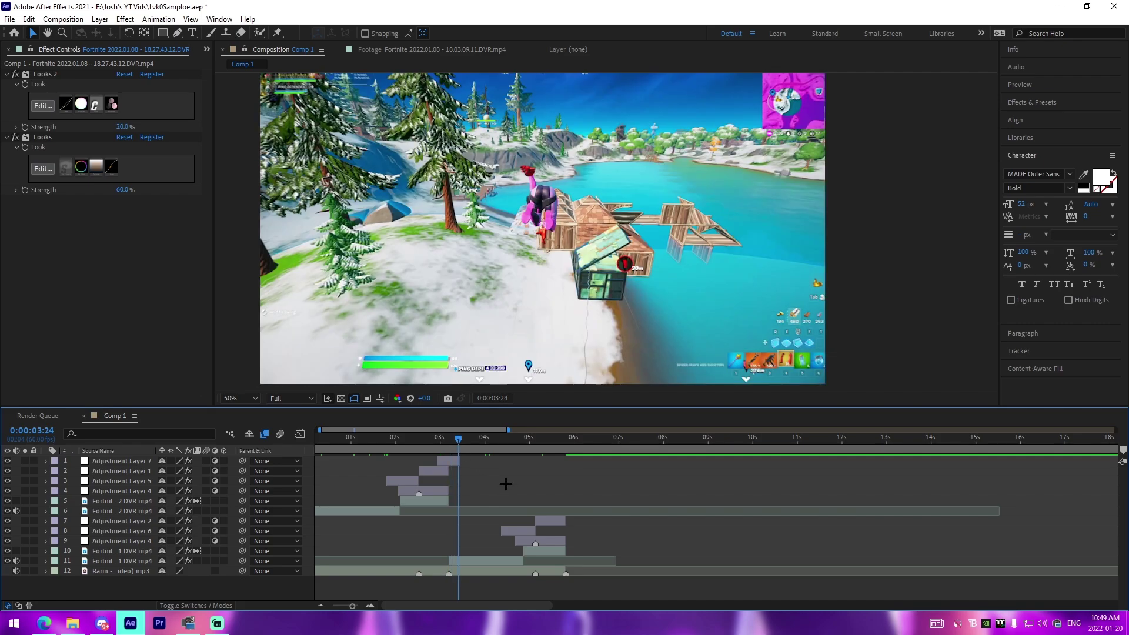
pyautogui.press('space')
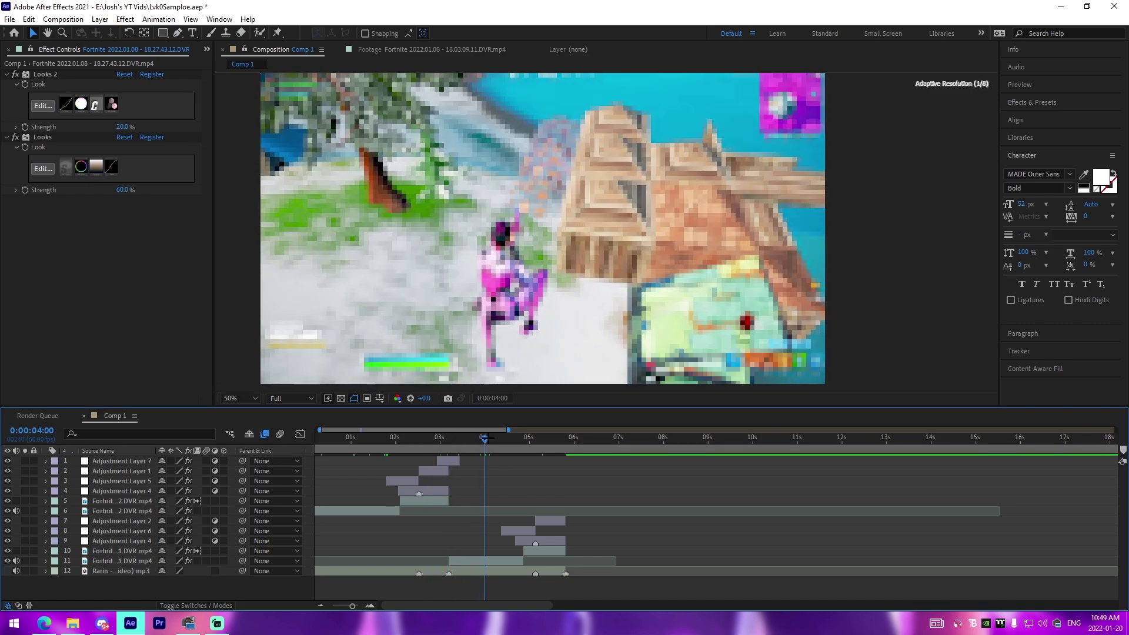
pyautogui.press('space')
# Apply the RSMB Pro effect to the opening Fortnite clip on layer 6 and check its motion blur at 0:00:00:42
pyautogui.click(378, 510)
pyautogui.write('rsmb')
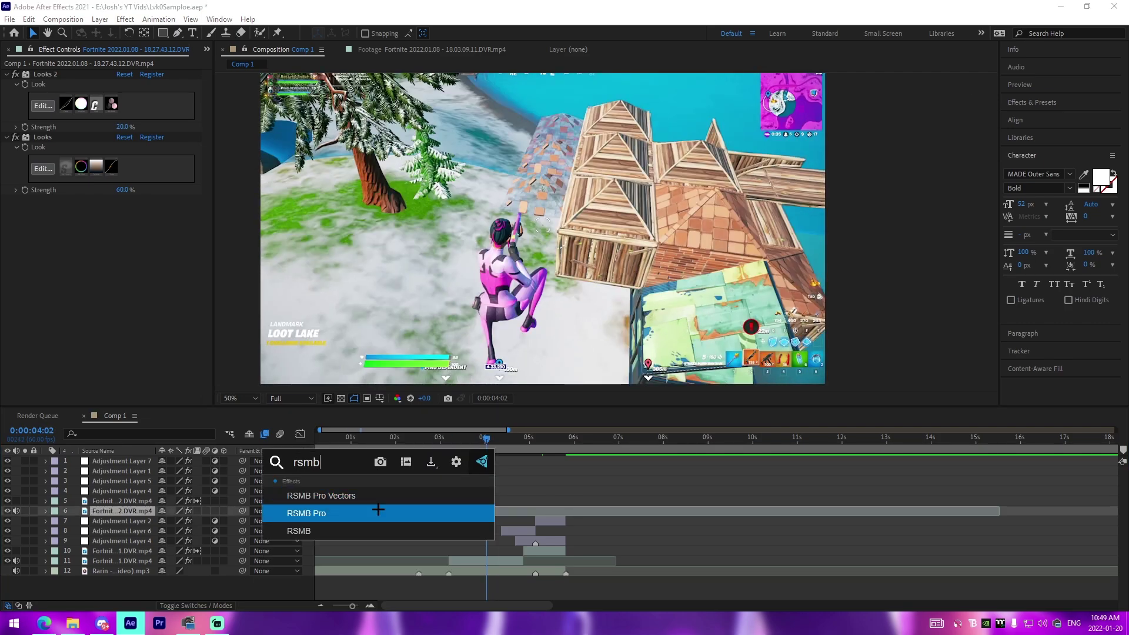
pyautogui.click(326, 510)
pyautogui.click(338, 438)
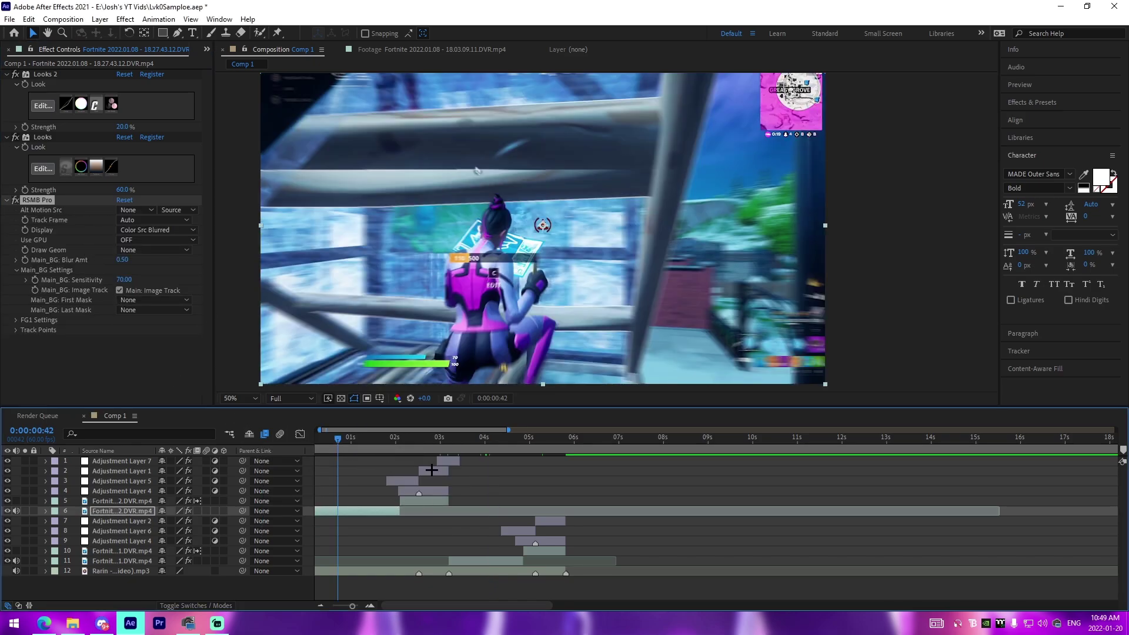
# Copy RSMB Pro from the opening clip and paste it onto the Fortnite clips on layers 5, 10 and 11
pyautogui.click(336, 476)
pyautogui.rightClick(32, 199)
pyautogui.rightClick(30, 201)
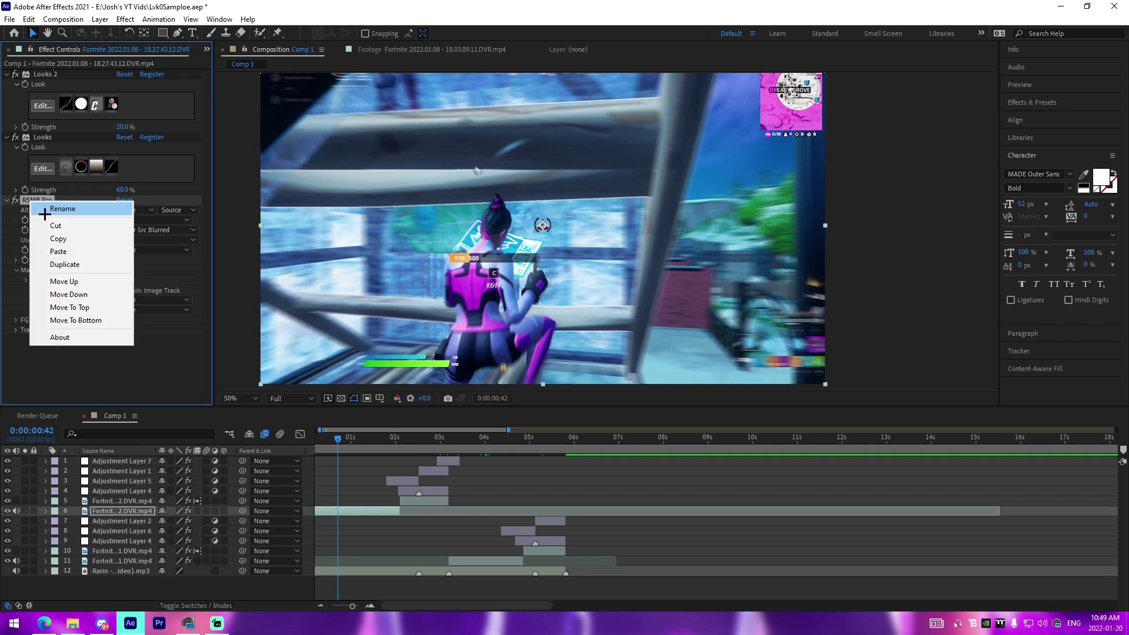
pyautogui.click(70, 239)
pyautogui.click(426, 501)
pyautogui.keyDown('ctrl'); pyautogui.click(505, 561); pyautogui.keyUp('ctrl')
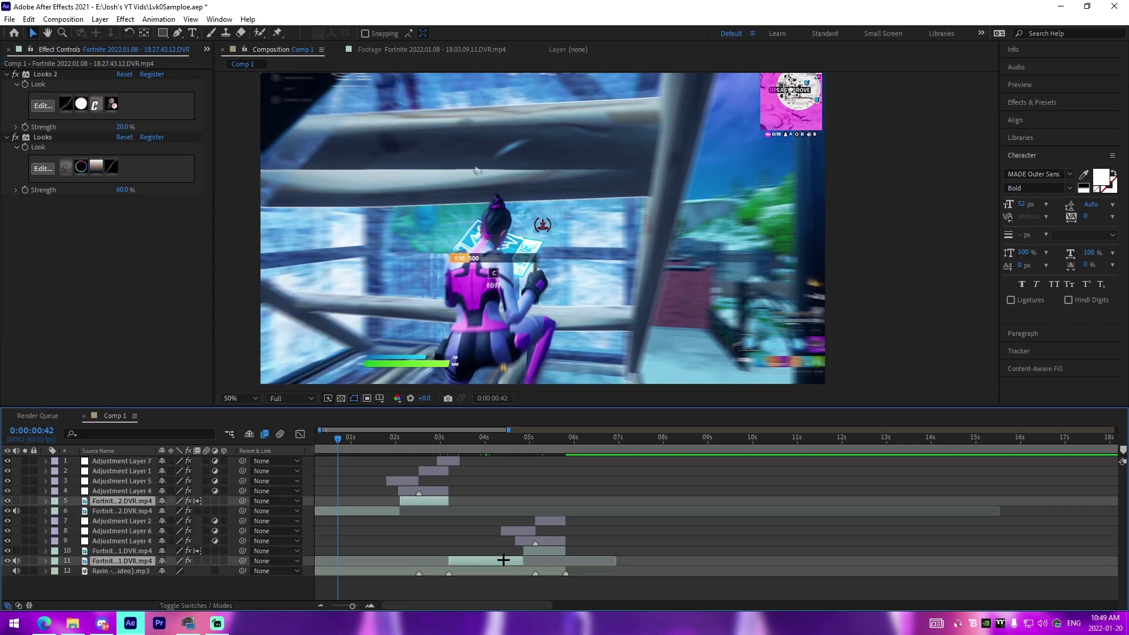
pyautogui.keyDown('ctrl'); pyautogui.click(547, 552); pyautogui.keyUp('ctrl')
pyautogui.hotkey('ctrl', 'v')
pyautogui.moveTo(416, 438); pyautogui.dragTo(438, 439)
pyautogui.press('Home')
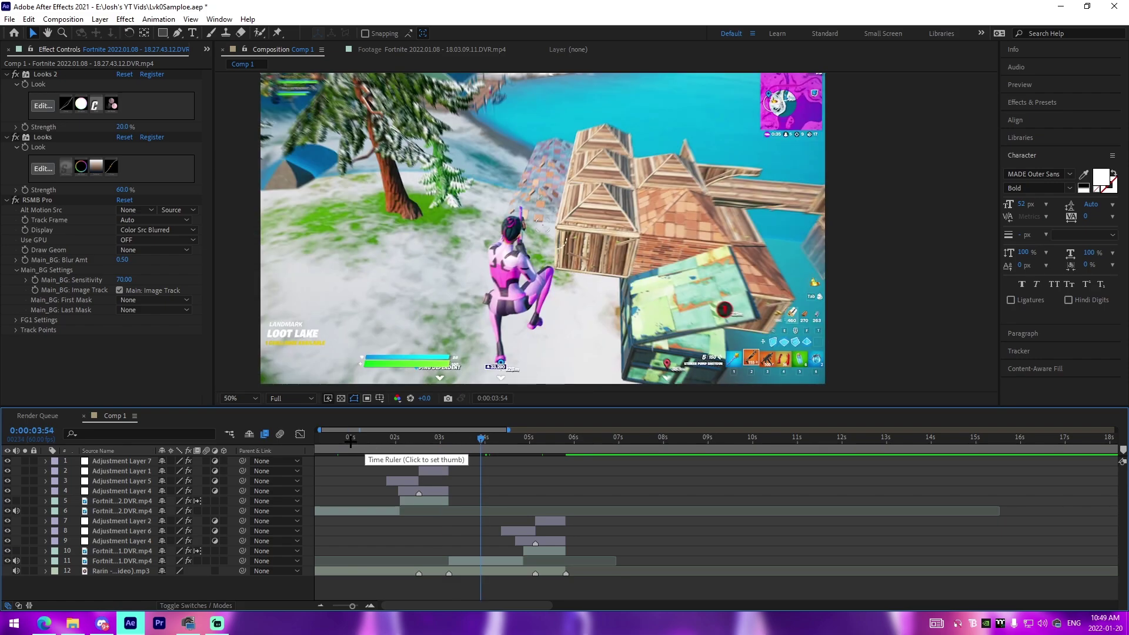
# Add joshyy hq.avi from the IDENT folder as the top layer of Comp 1, starting at the beginning
pyautogui.click(72, 623)
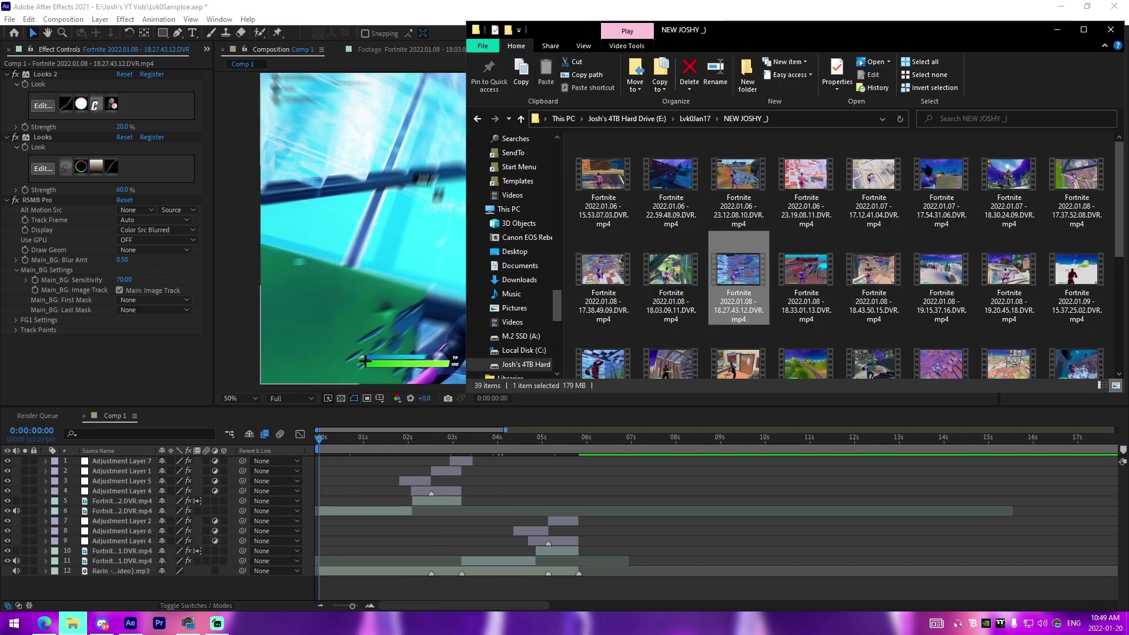
pyautogui.scroll(10, 513, 309)
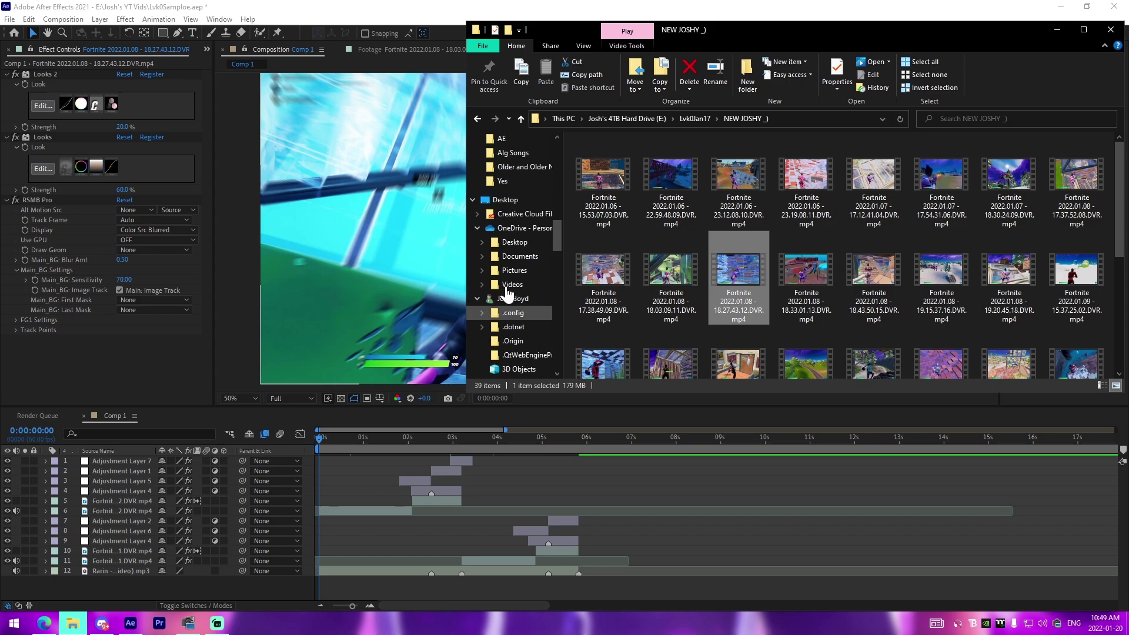
pyautogui.click(516, 222)
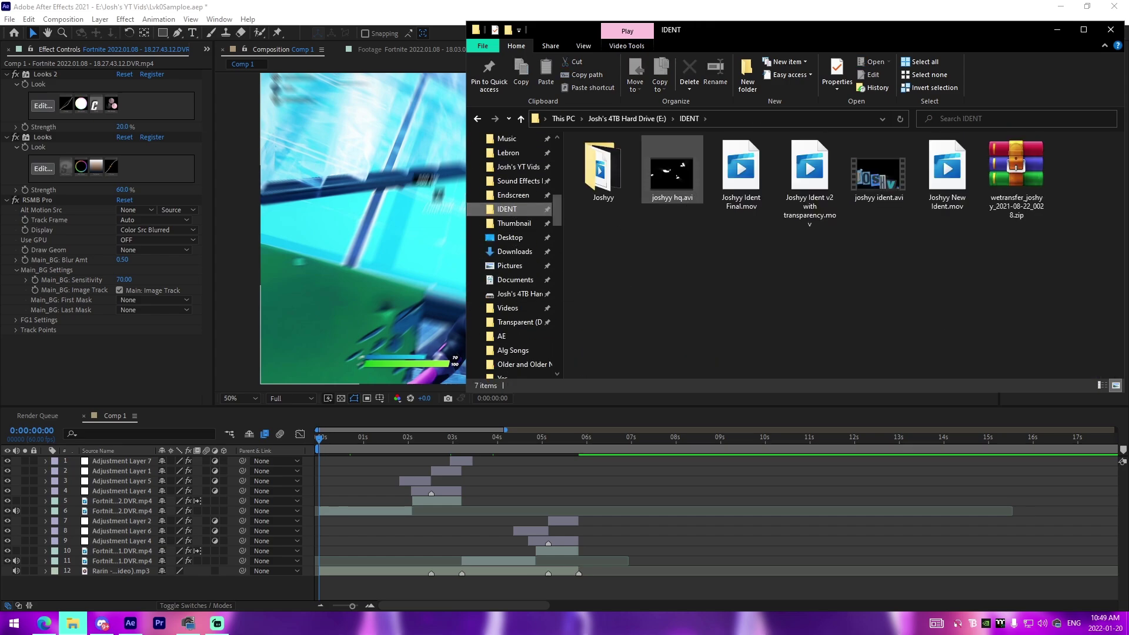
pyautogui.moveTo(669, 168); pyautogui.dragTo(353, 468)
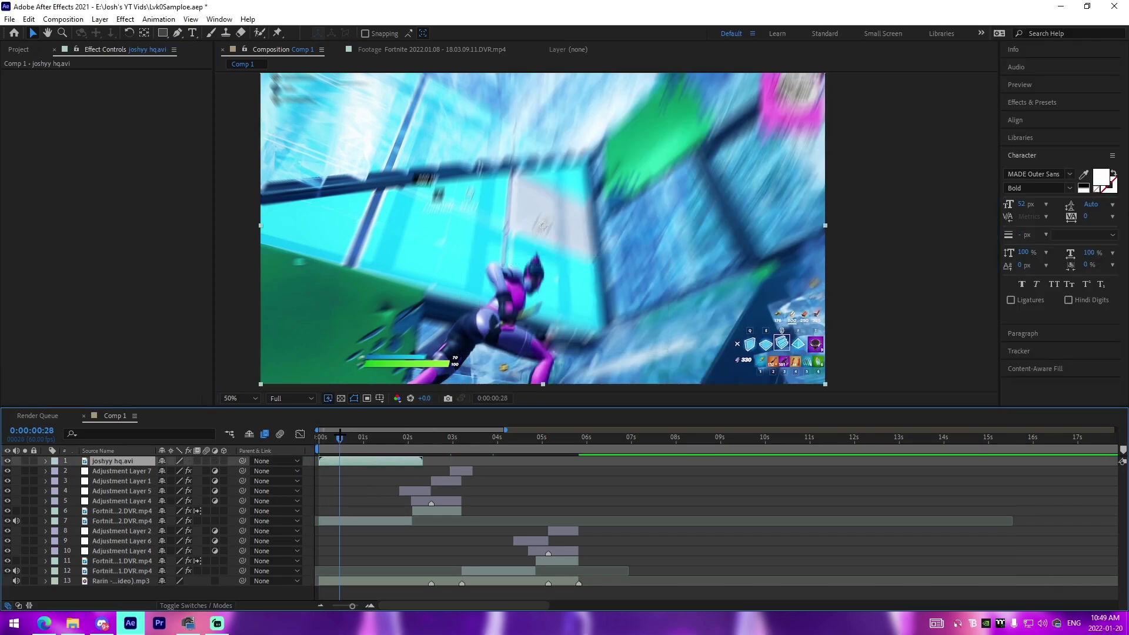
# Turn off RSMB Pro on the opening clip and preview the joshyy hq.avi ident over it from the start
pyautogui.click(213, 518)
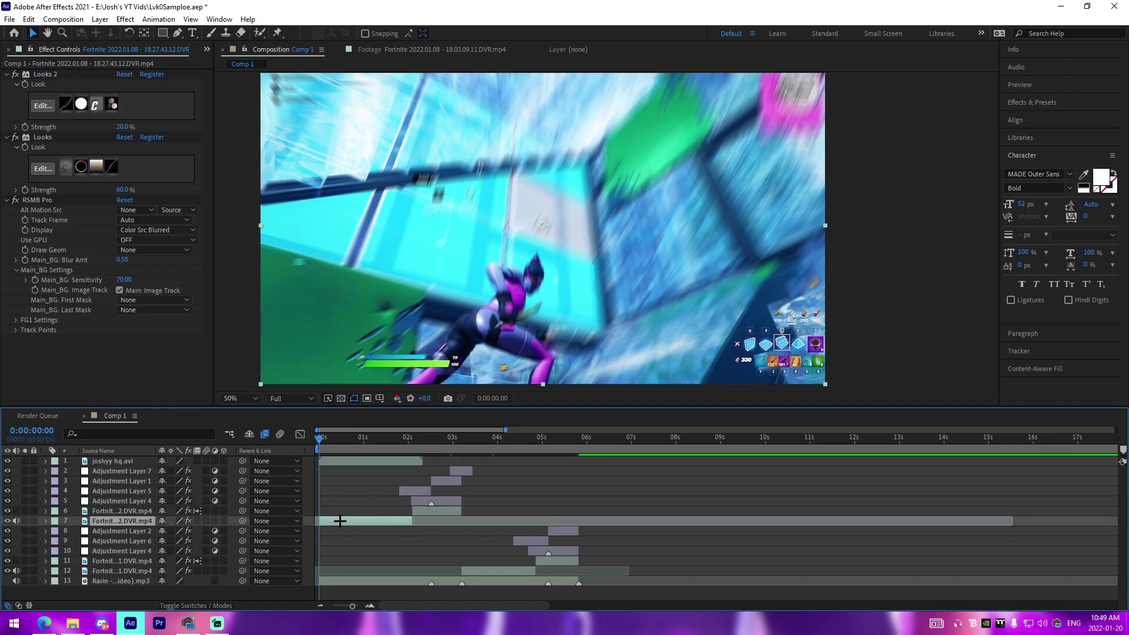
pyautogui.click(14, 200)
pyautogui.click(516, 477)
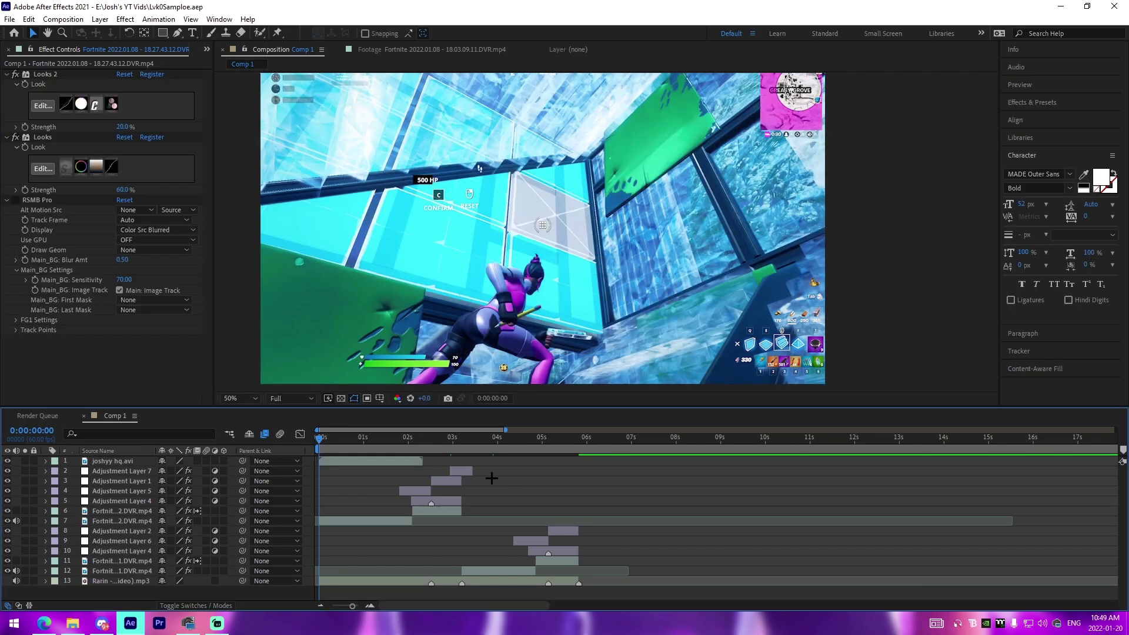
pyautogui.press('space')
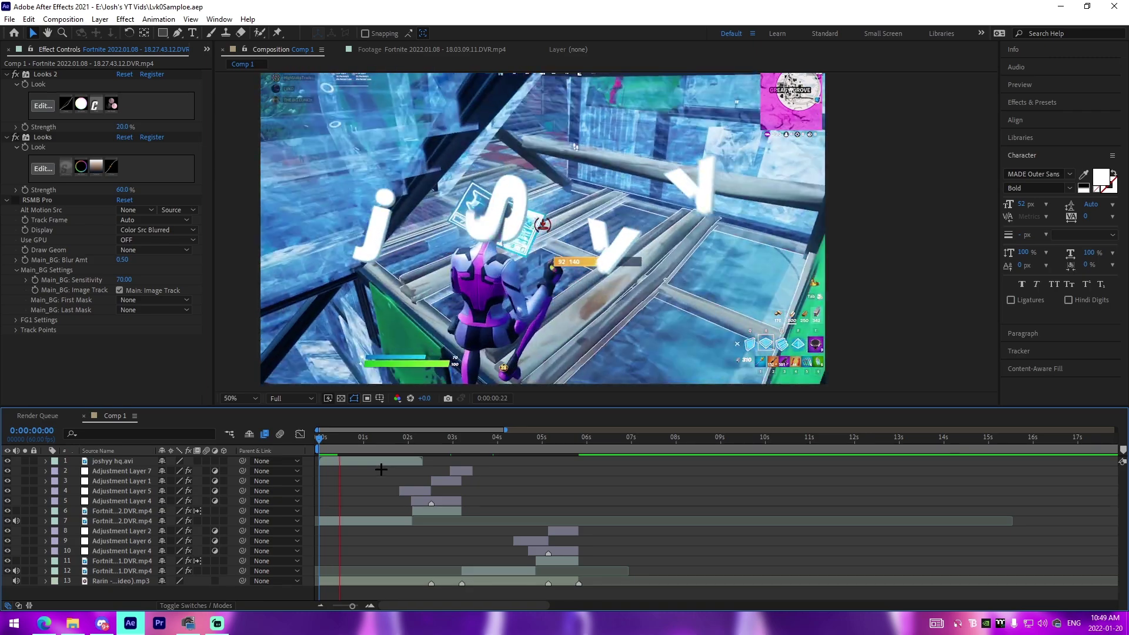
pyautogui.press('space')
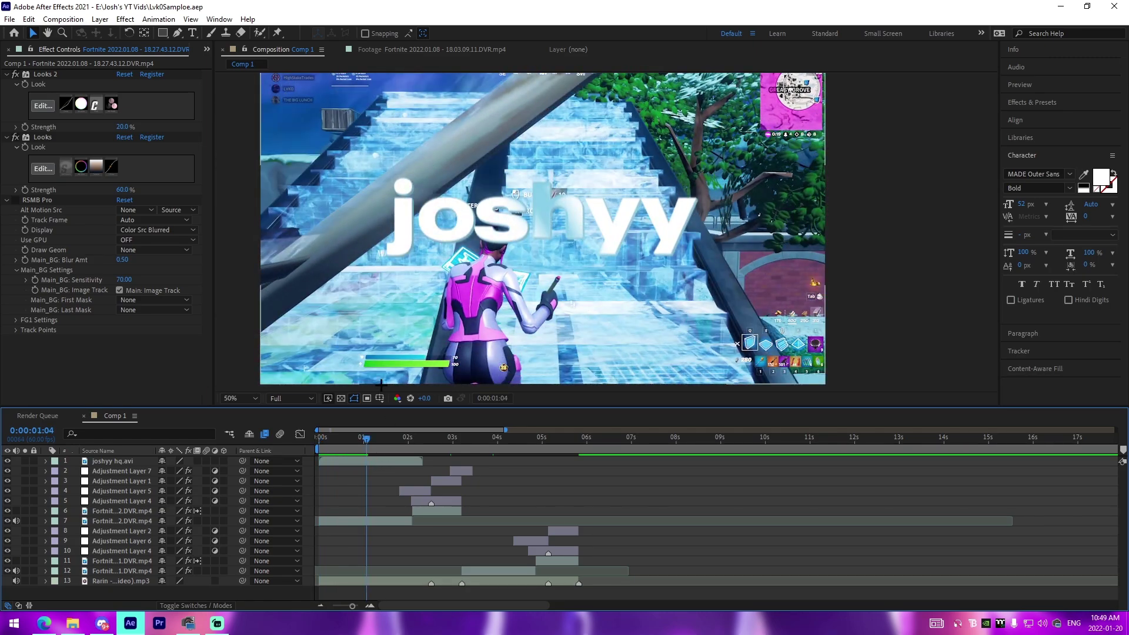
# Replace the joshyy hq.avi layer with joshyy ident.avi from the IDENT folder and return the playhead to the start
pyautogui.click(371, 465)
pyautogui.press('Delete')
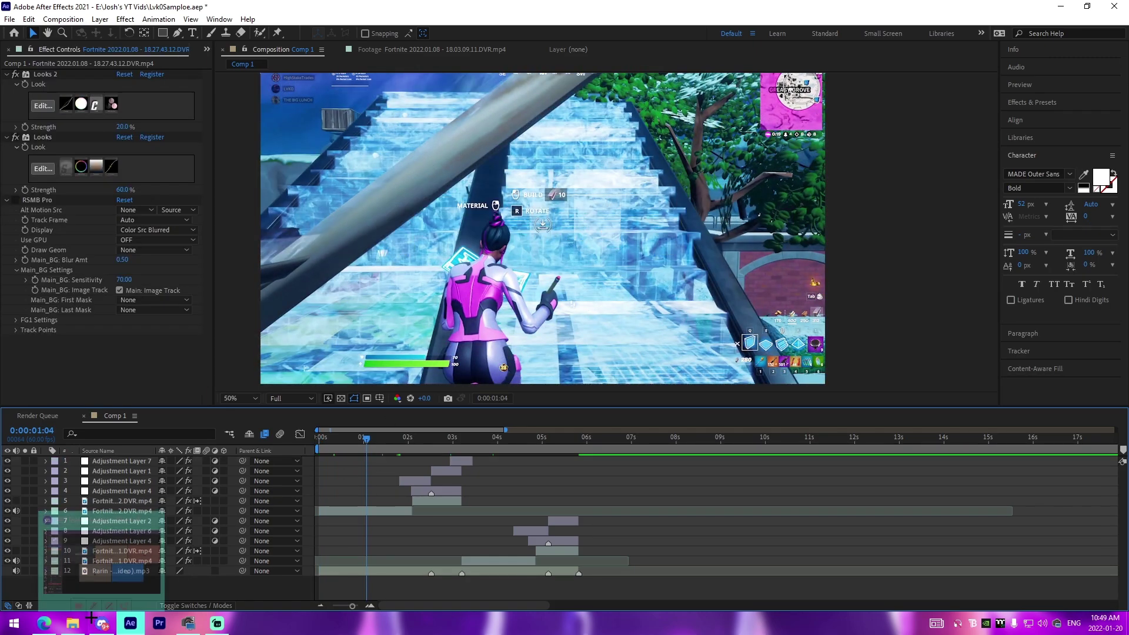
pyautogui.click(72, 624)
pyautogui.moveTo(879, 171); pyautogui.dragTo(370, 470)
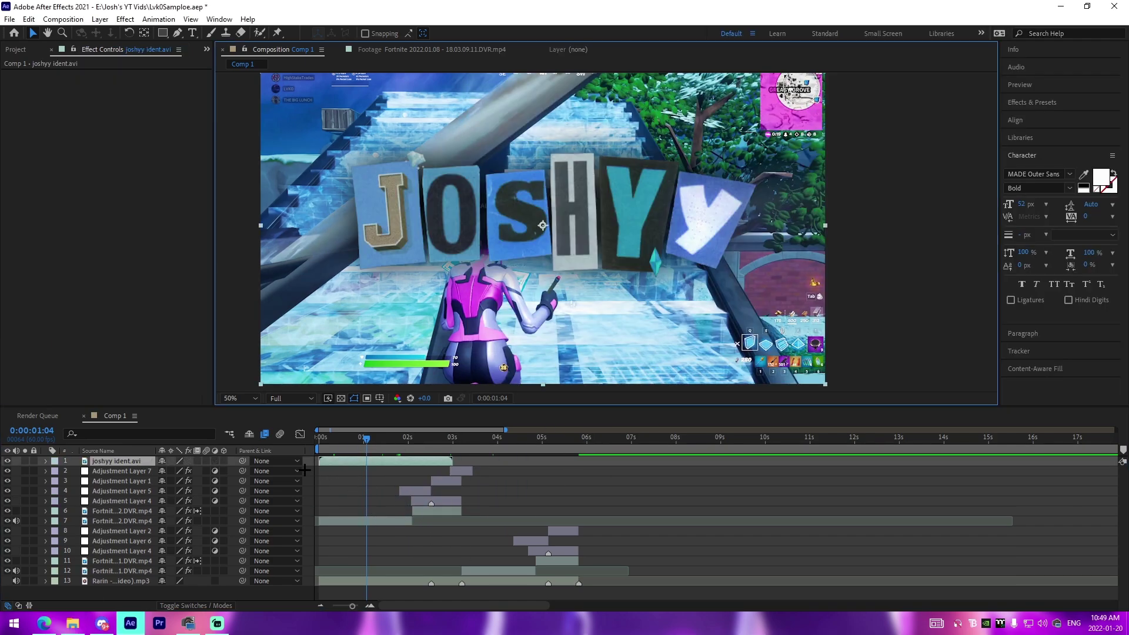
pyautogui.moveTo(348, 429); pyautogui.dragTo(300, 434)
pyautogui.press('Home')
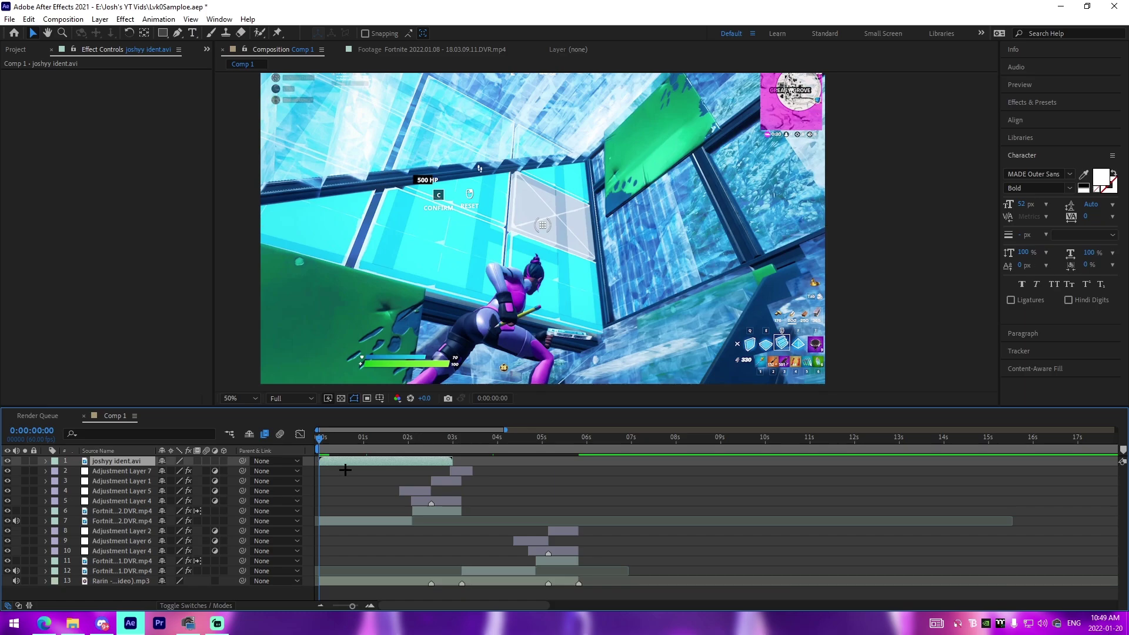
# Preview the joshyy ident.avi overlay, delete its layer from Comp 1, and return the playhead to the start
pyautogui.press('space')
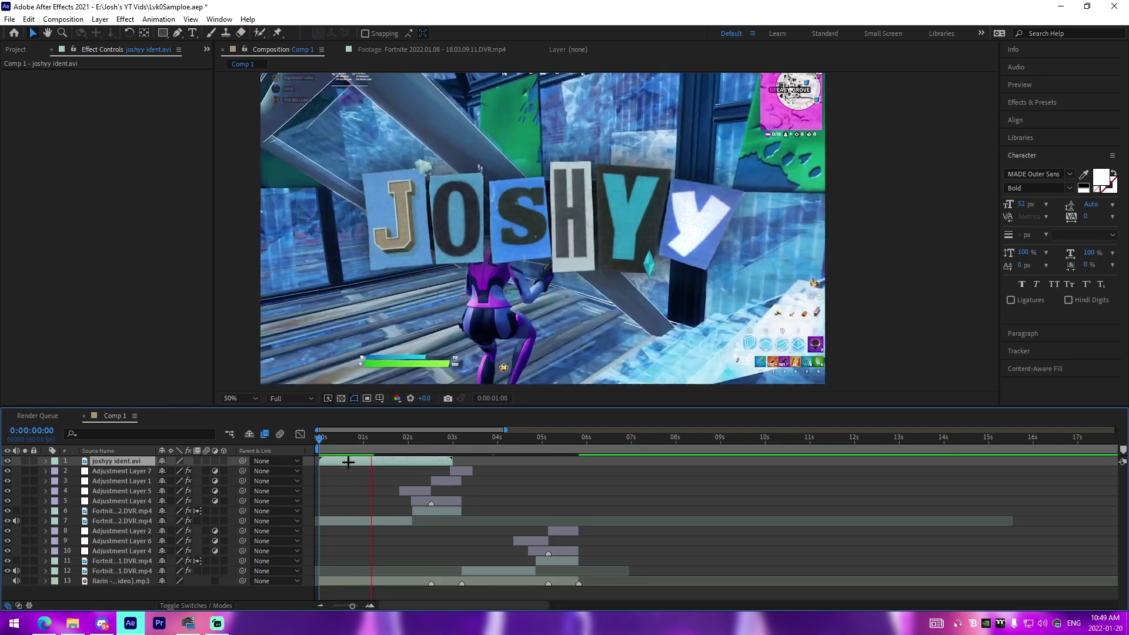
pyautogui.press('space')
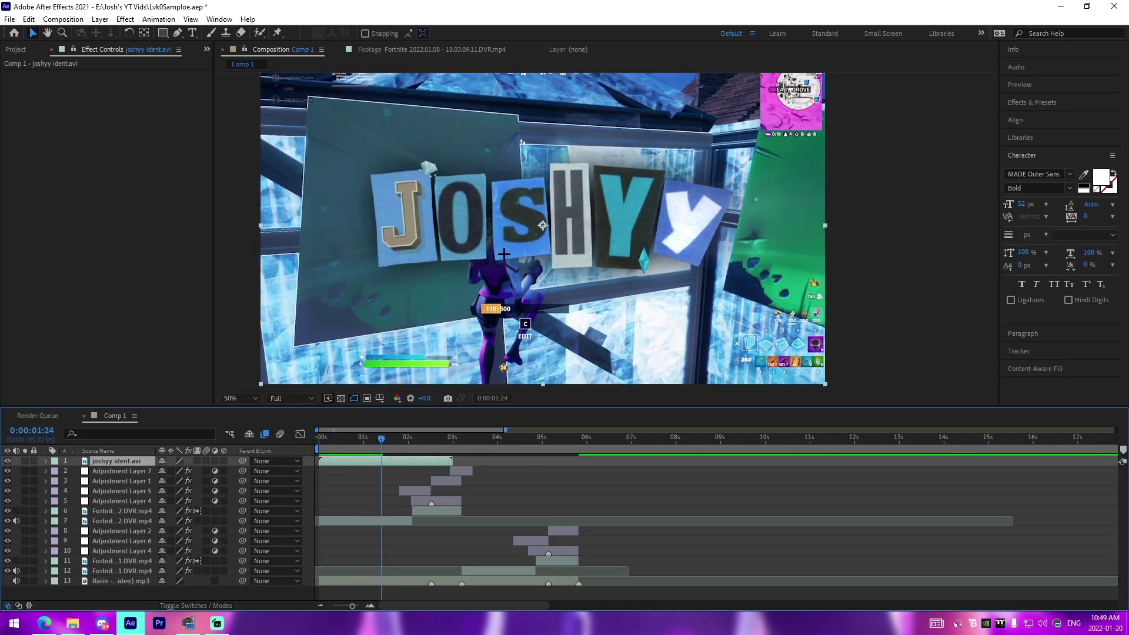
pyautogui.click(522, 493)
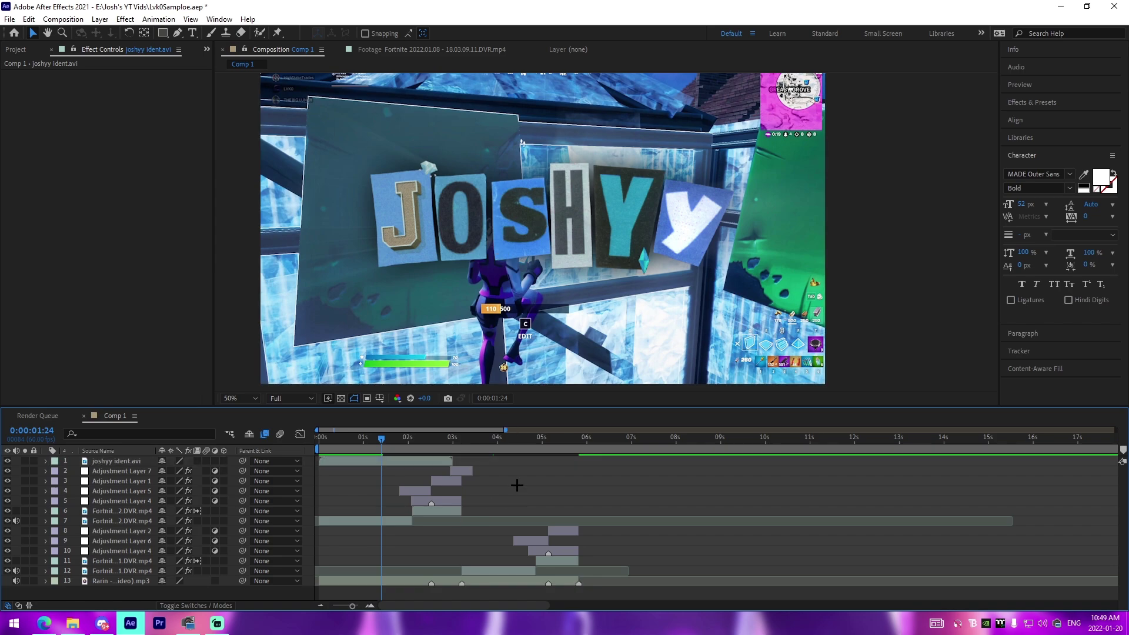
pyautogui.click(422, 464)
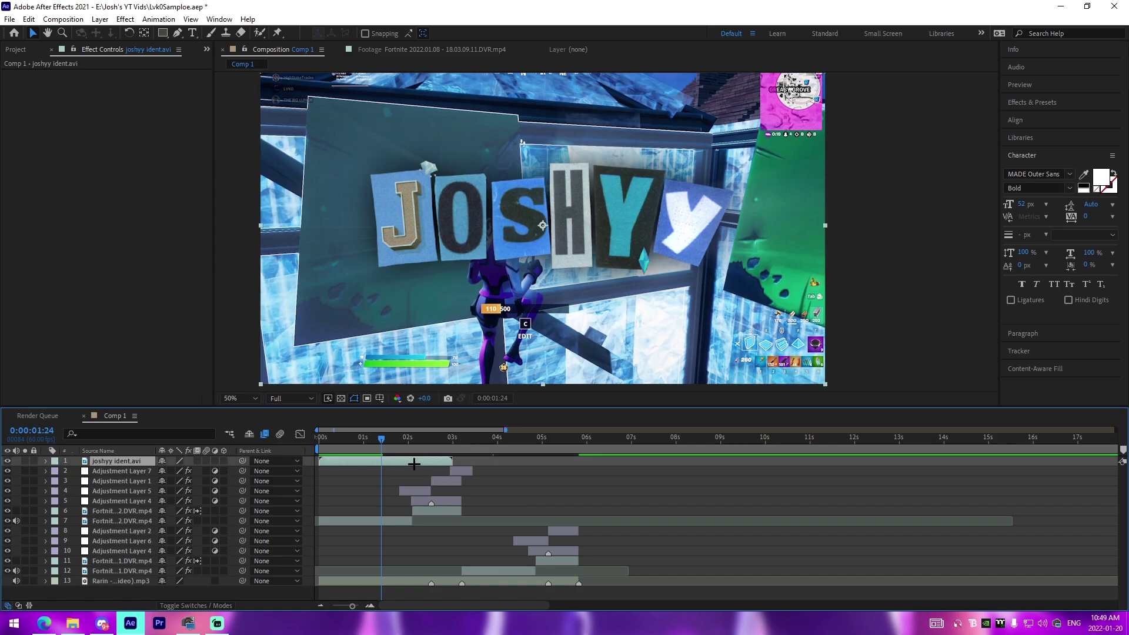
pyautogui.press('Delete')
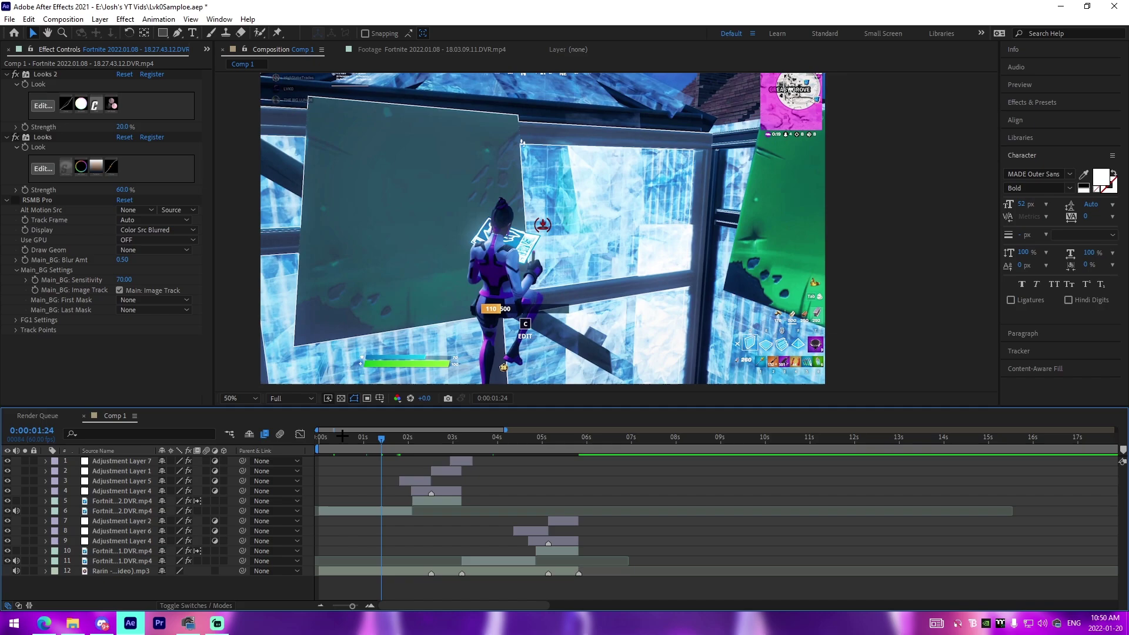
pyautogui.press('Home')
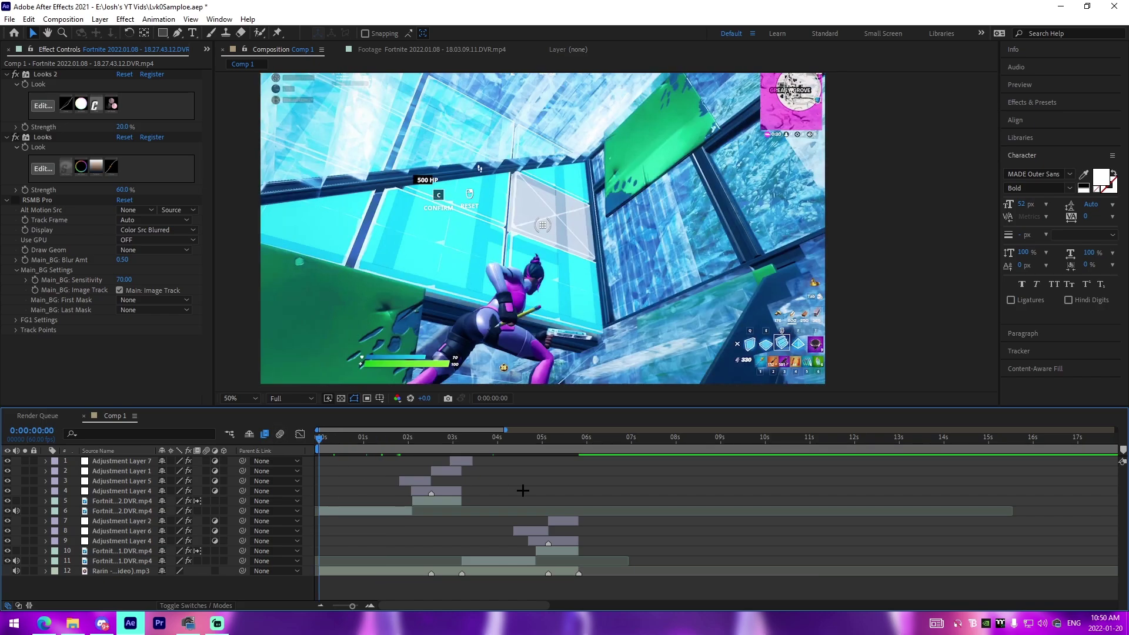
# Export Comp 1 to the Adobe Media Encoder queue
pyautogui.click(10, 18)
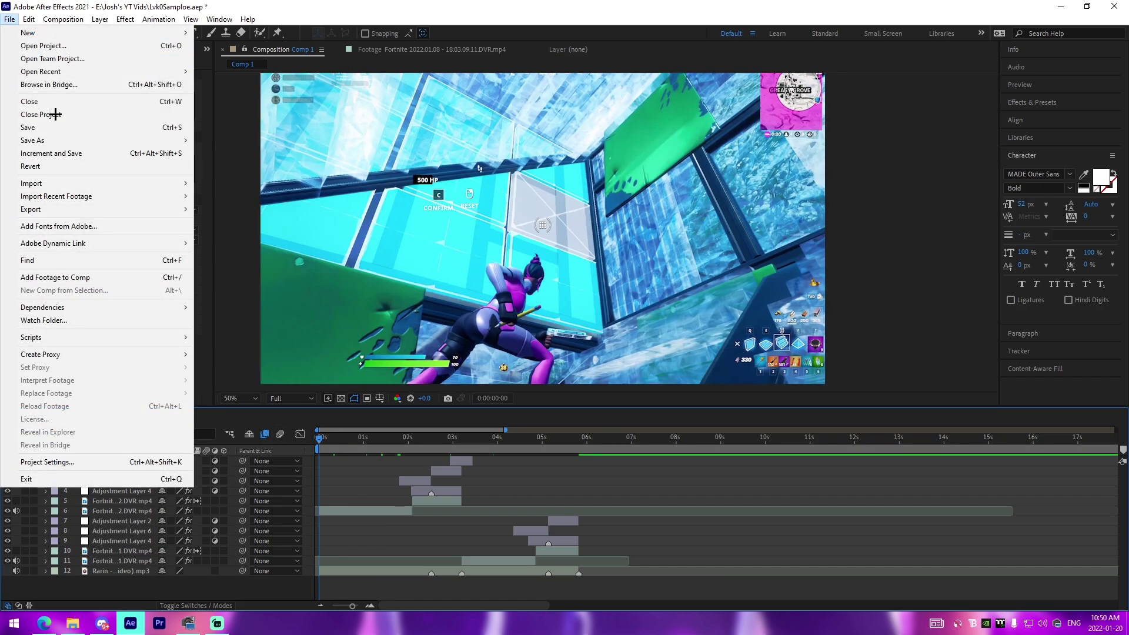
pyautogui.moveTo(49, 207)
pyautogui.click(244, 222)
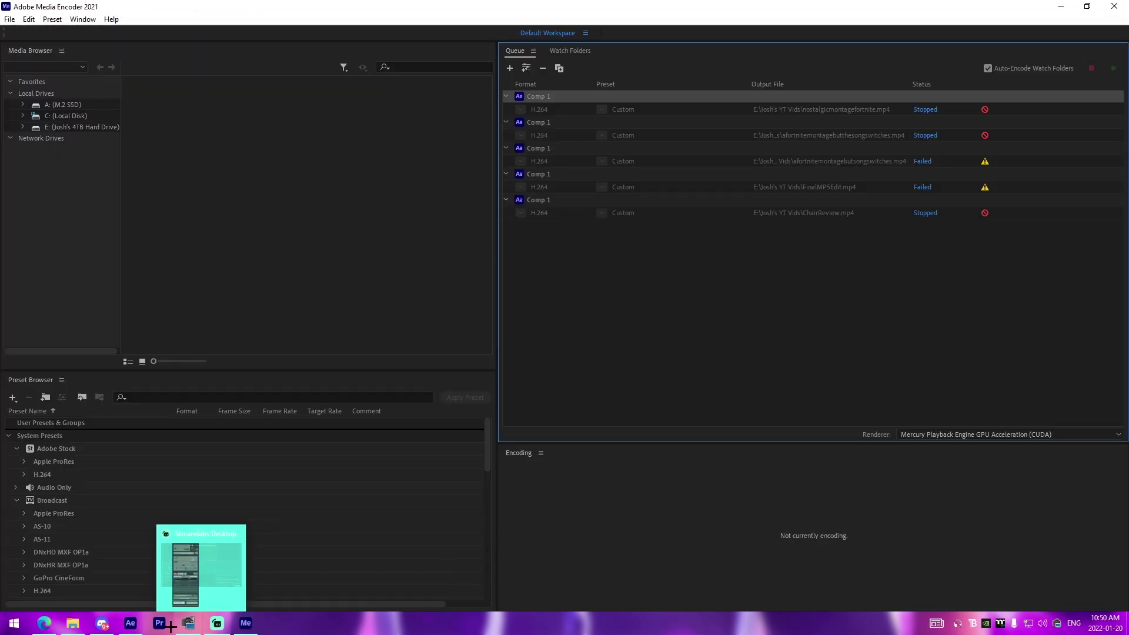
# Return to After Effects to re-enable RSMB Pro on the opening clip, and switch back to Media Encoder
pyautogui.click(140, 588)
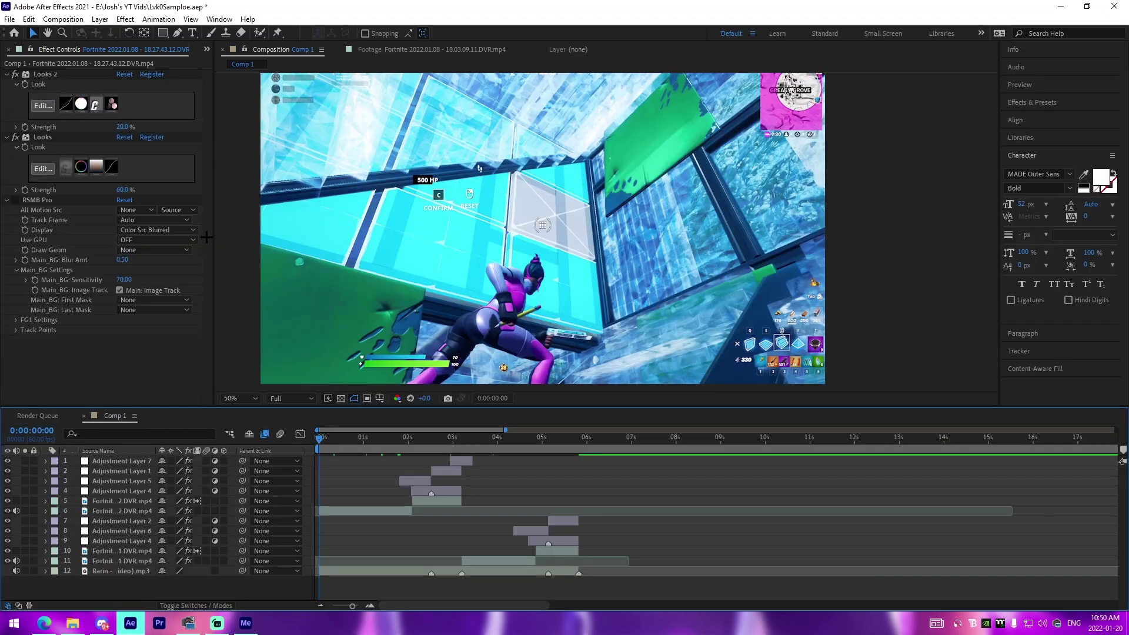
pyautogui.click(16, 201)
pyautogui.click(246, 623)
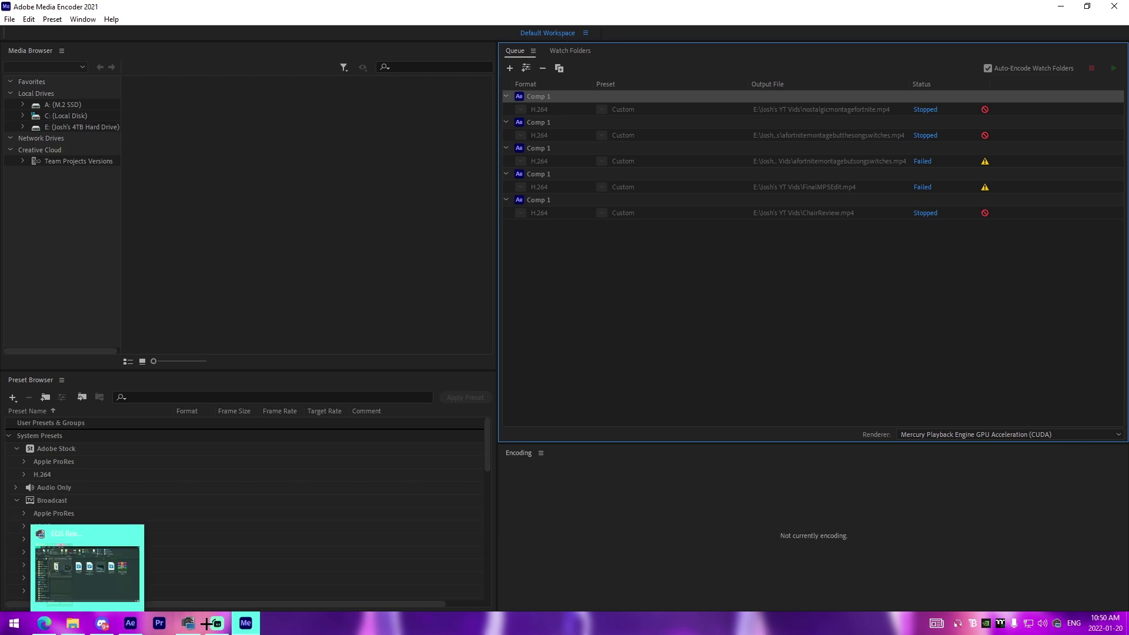
# Switch to After Effects and add Comp 1 to the Adobe Media Encoder queue again
pyautogui.click(131, 622)
pyautogui.click(11, 19)
pyautogui.moveTo(96, 207)
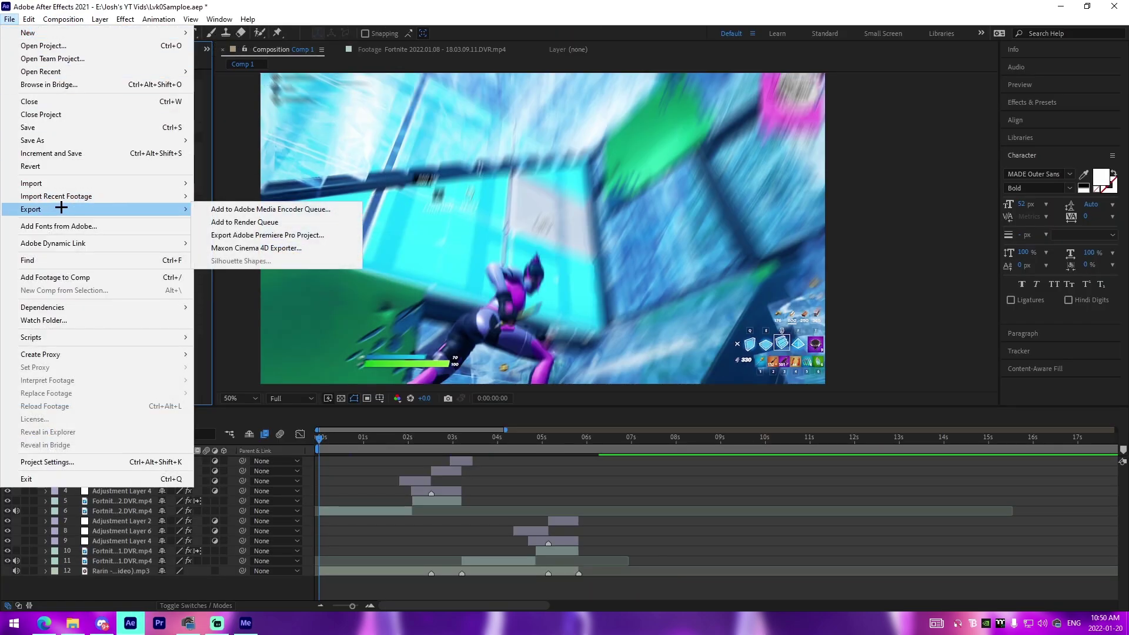
pyautogui.click(247, 208)
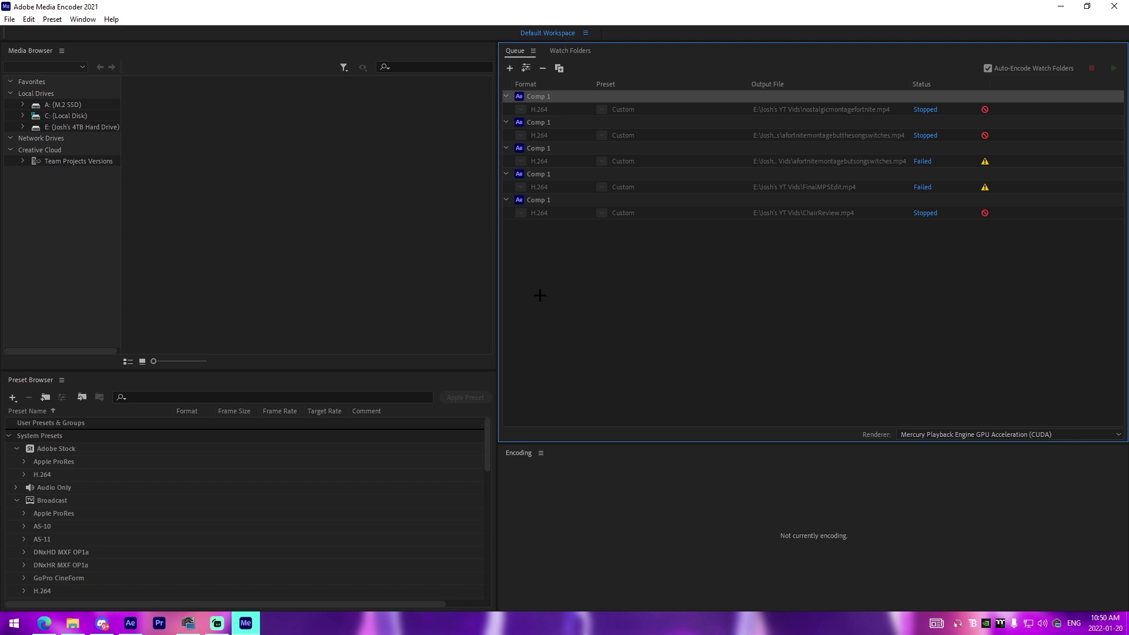
# Remove the first of the two ready Comp 1 jobs from the encoding queue
pyautogui.rightClick(711, 242)
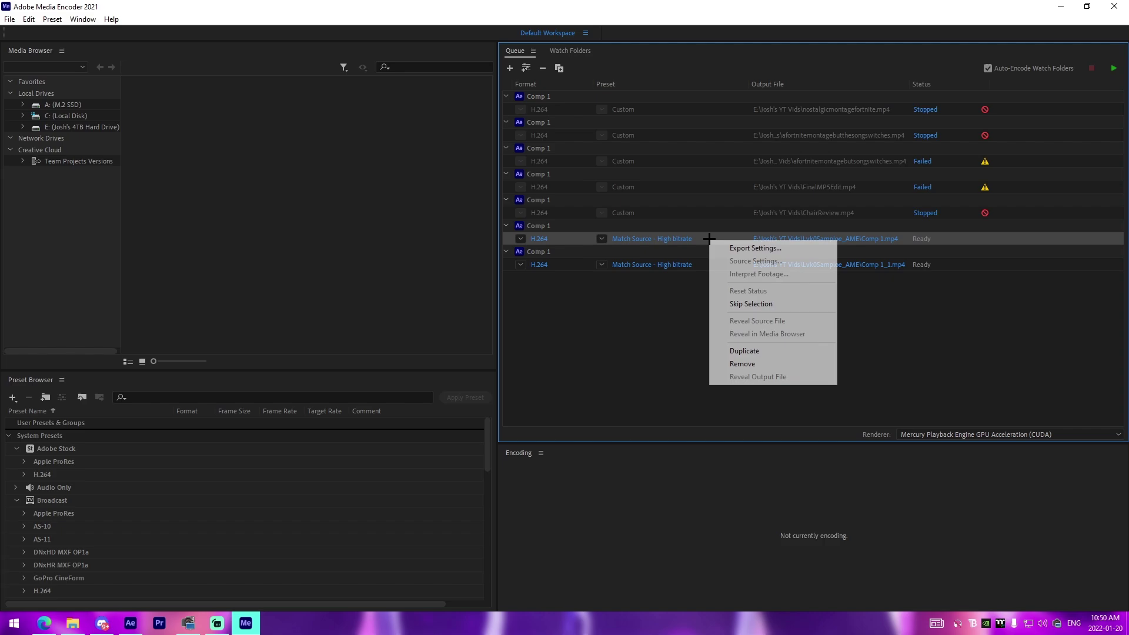
pyautogui.click(745, 360)
pyautogui.click(623, 347)
# Open the remaining Comp 1 job's export settings and set its output to SampleForJoshyyTutorial.mp4 in the YT Vids folder
pyautogui.click(635, 240)
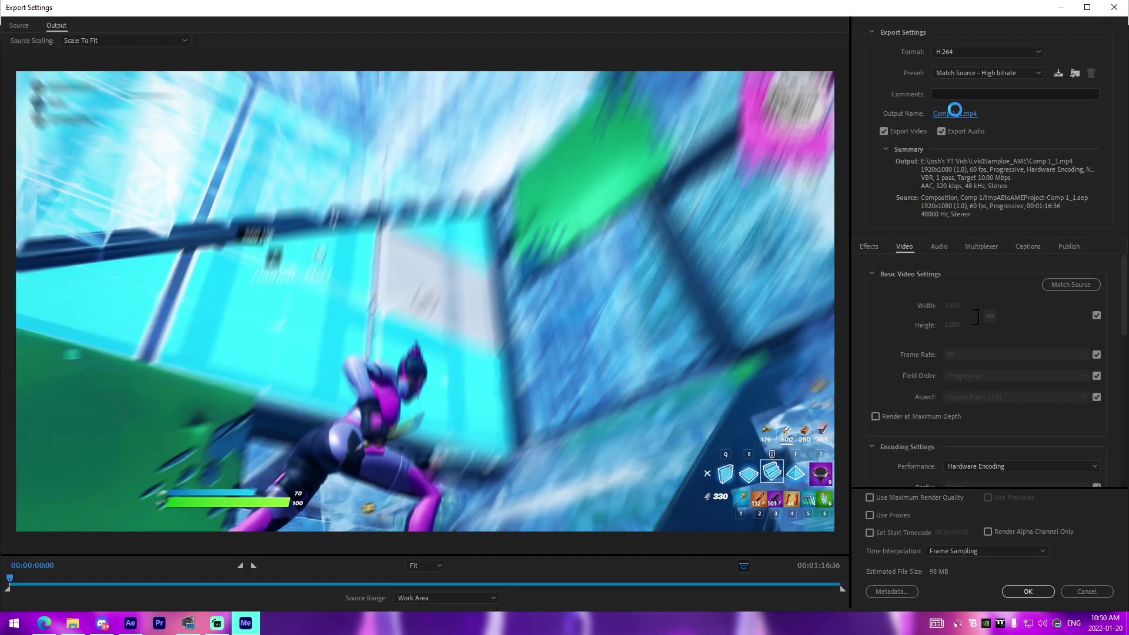
pyautogui.click(955, 111)
pyautogui.scroll(5, 53, 242)
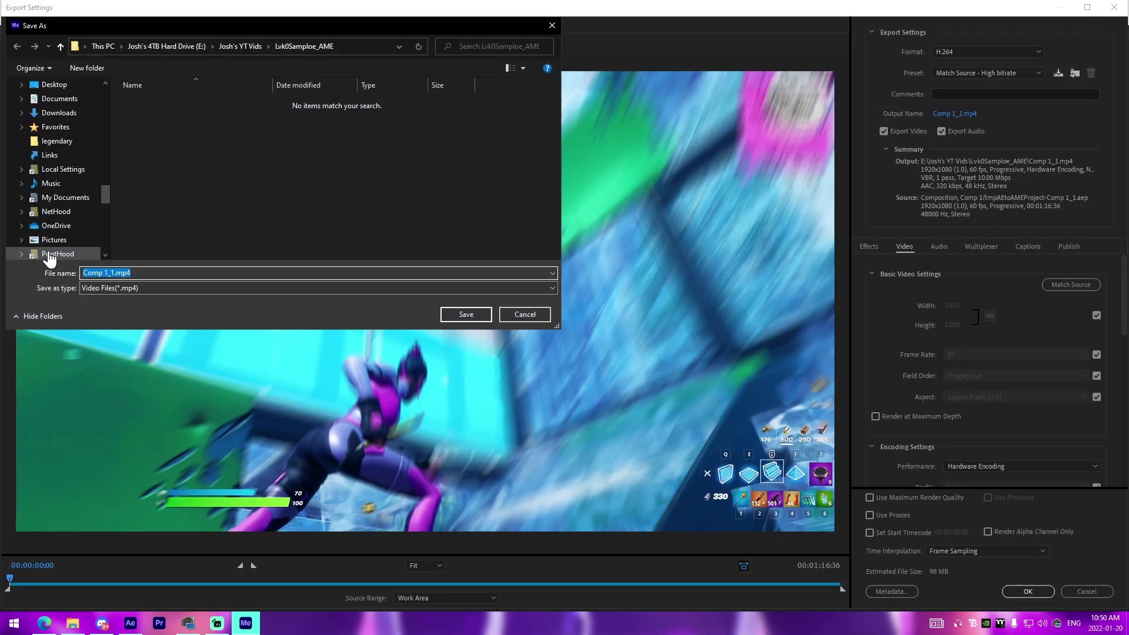
pyautogui.scroll(3, 47, 235)
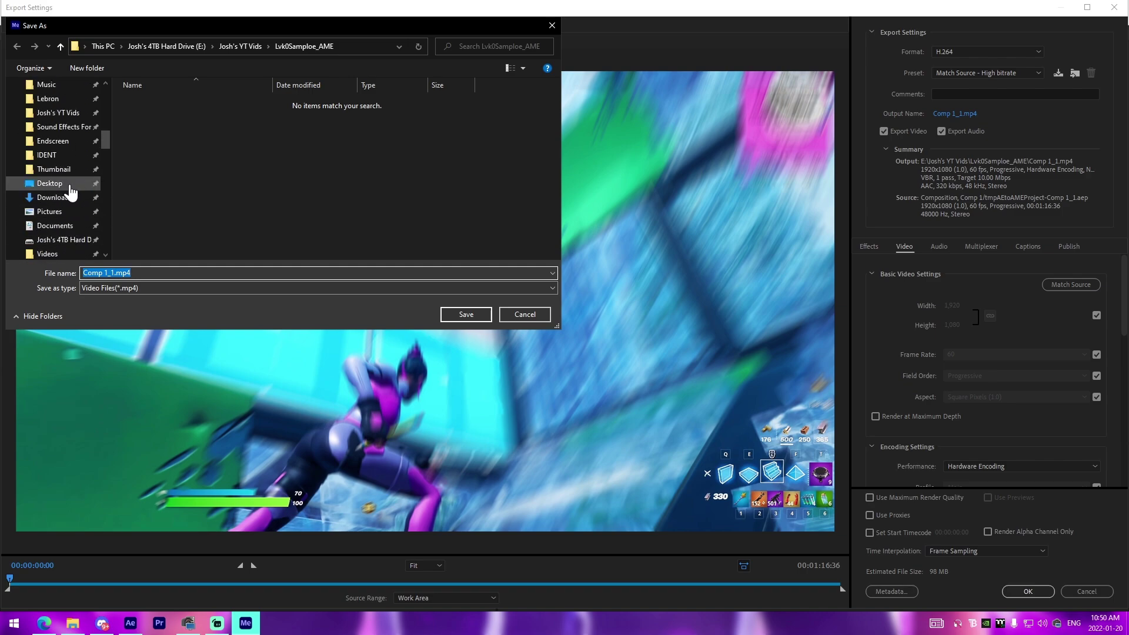
pyautogui.click(69, 113)
pyautogui.click(114, 273)
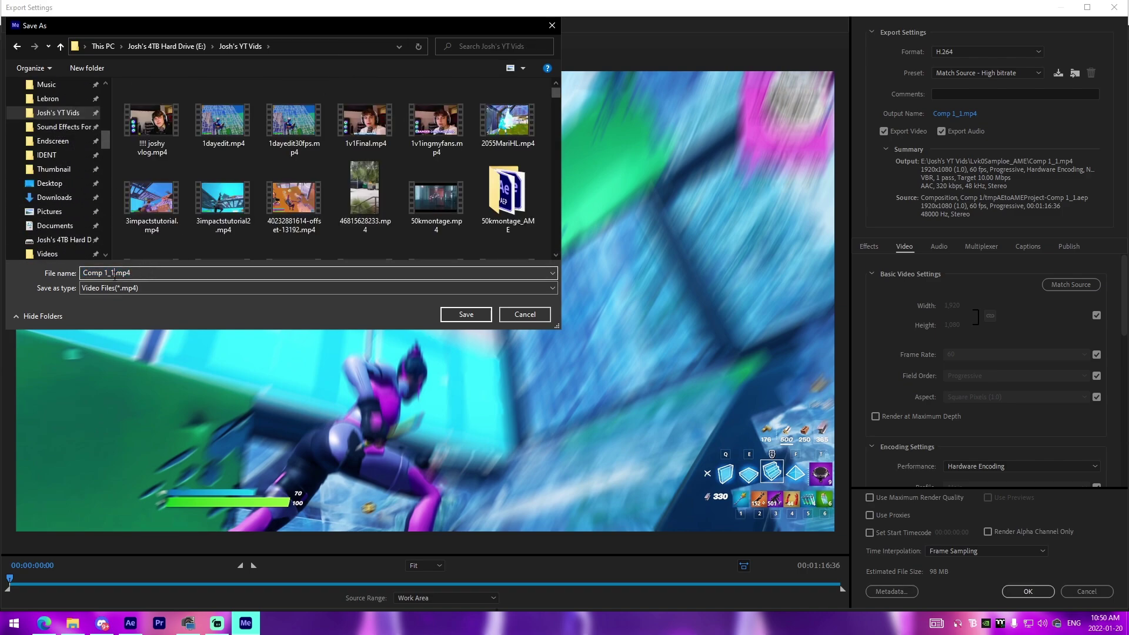
pyautogui.moveTo(114, 273); pyautogui.dragTo(9, 268)
pyautogui.write('SampleForJoshyyTutorial')
pyautogui.click(479, 315)
# Apply the High Quality 2160p 4K preset and set the linked frame width to 2,560
pyautogui.click(985, 72)
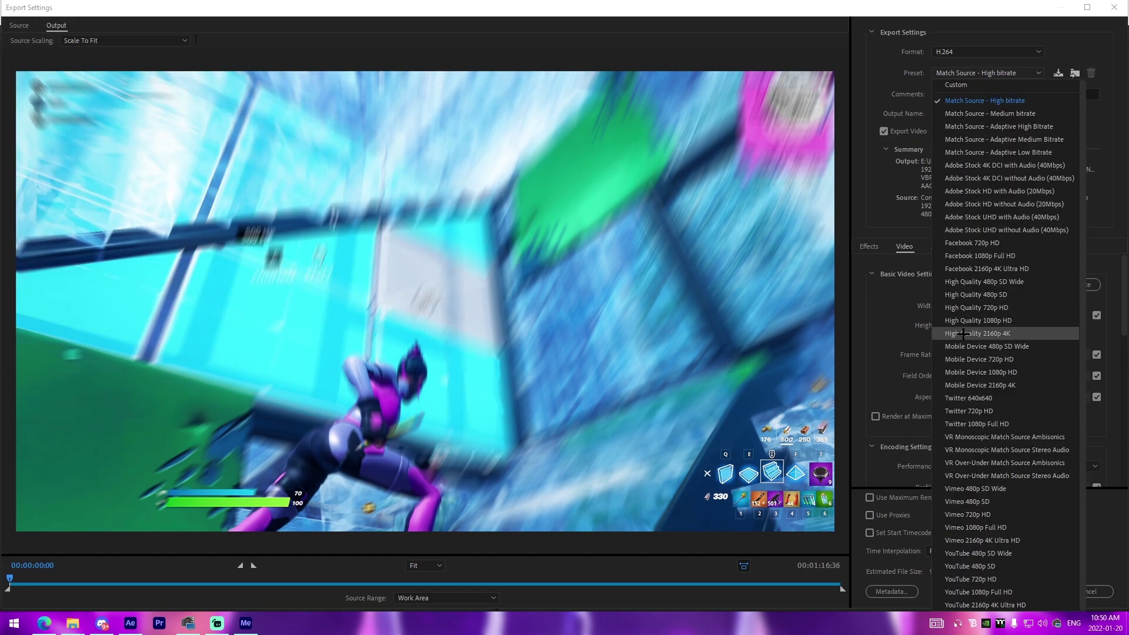
pyautogui.click(964, 334)
pyautogui.click(953, 305)
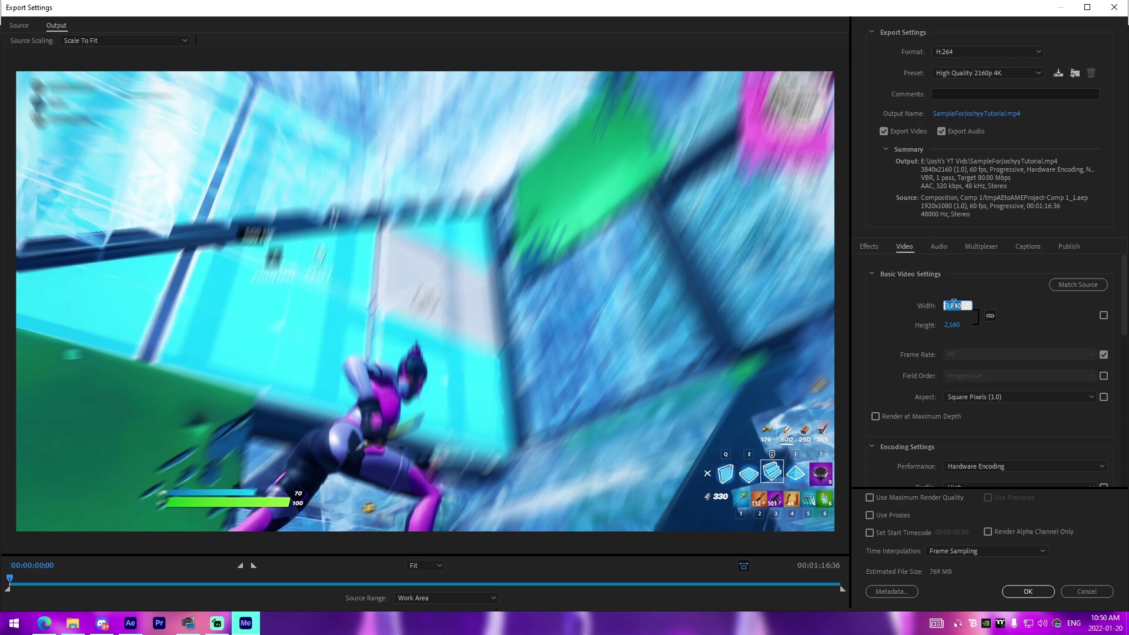
pyautogui.write('2,5')
pyautogui.write('60')
pyautogui.press('Return')
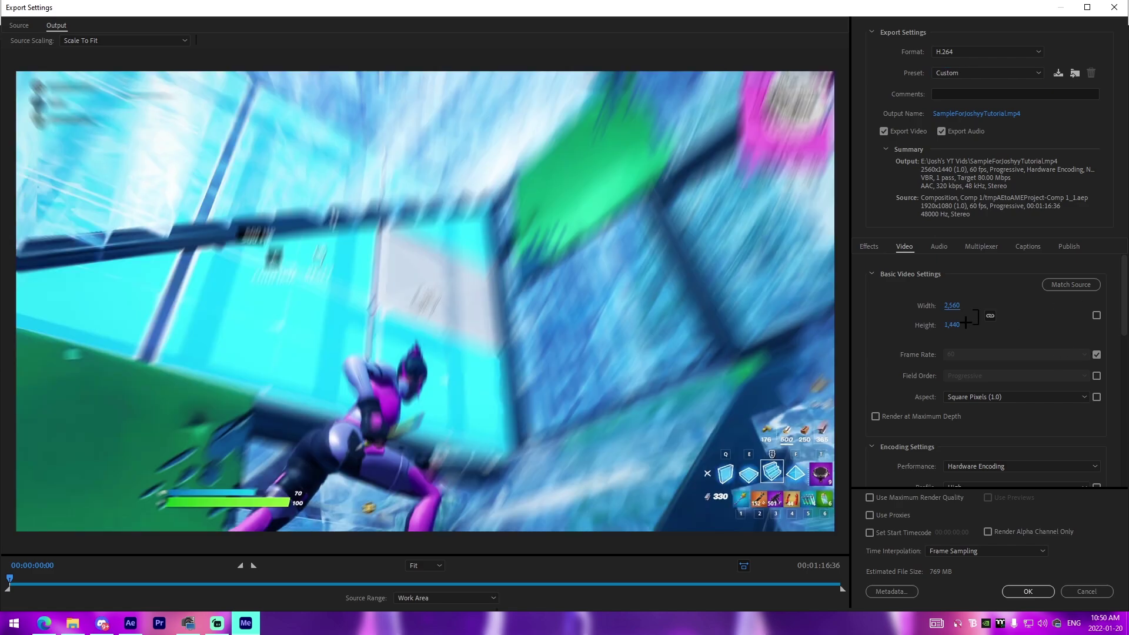
# Unlink the frame rate from the source and set it to 30
pyautogui.click(1097, 355)
pyautogui.click(1083, 354)
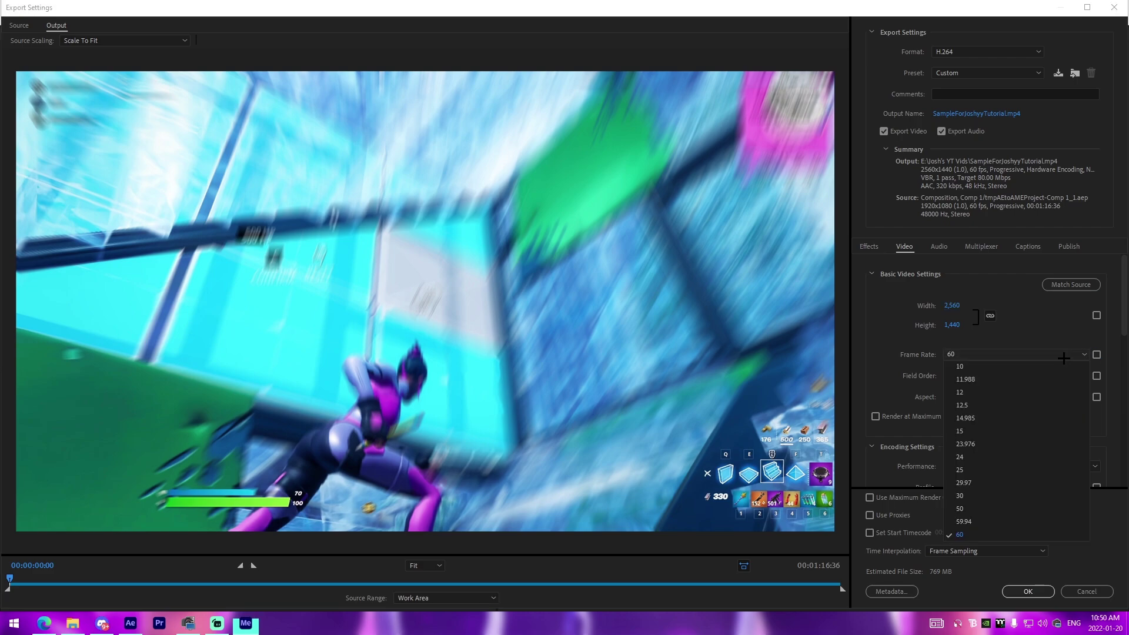
pyautogui.click(977, 494)
# Set the bitrate encoding to CBR with a target bitrate of 200 Mbps
pyautogui.scroll(-10, 895, 352)
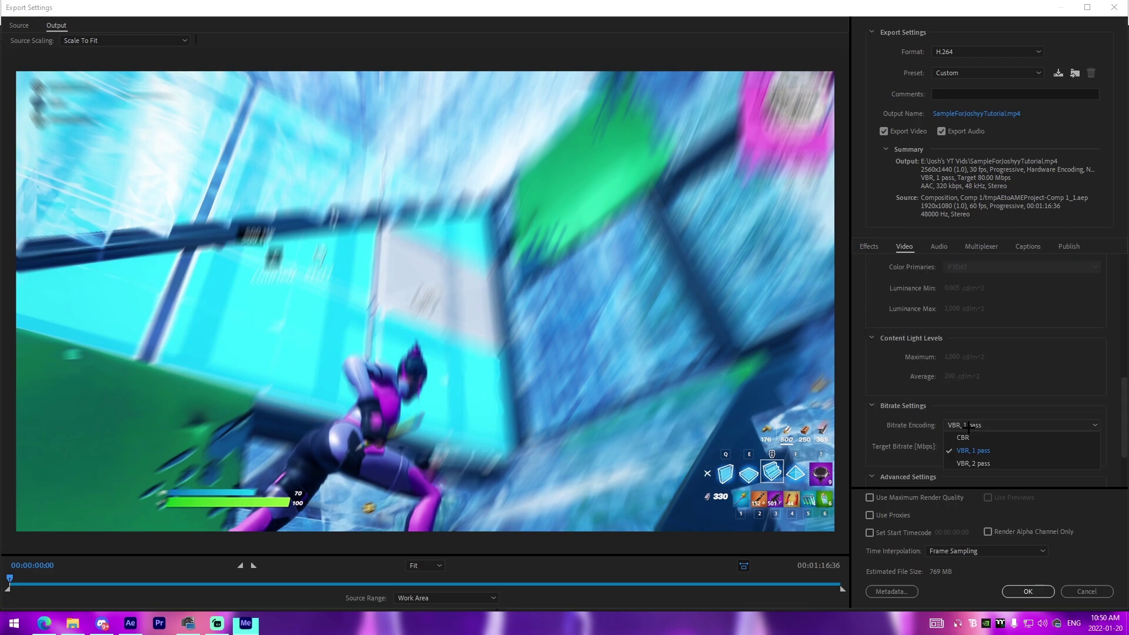
pyautogui.scroll(1, 977, 426)
pyautogui.moveTo(978, 447); pyautogui.dragTo(1017, 447)
pyautogui.click(1082, 446)
pyautogui.write('200')
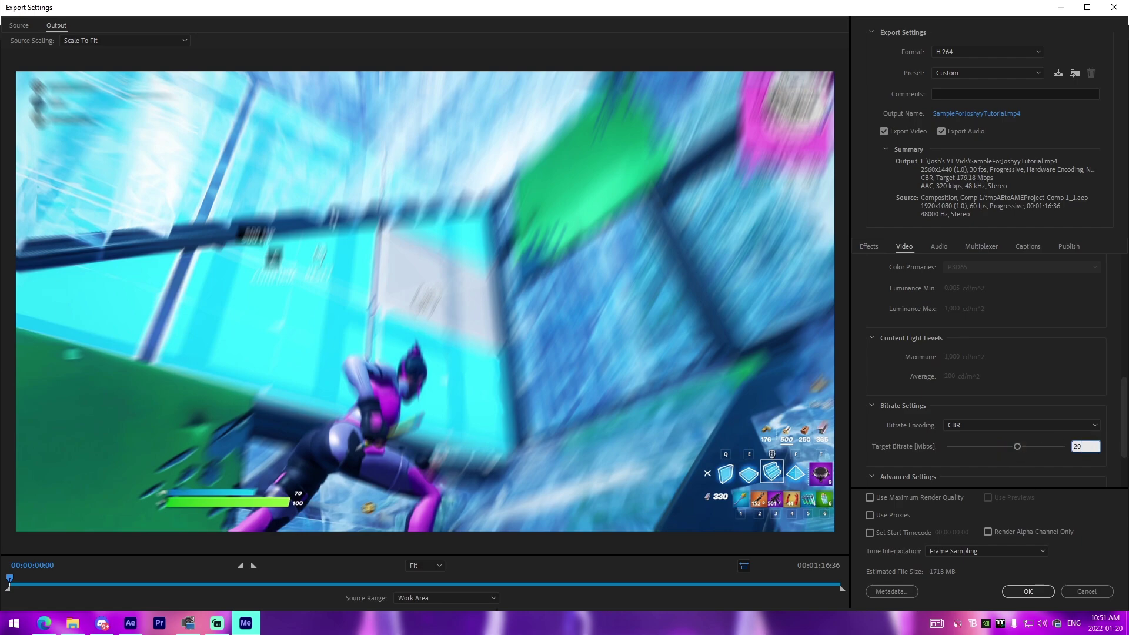
pyautogui.press('Return')
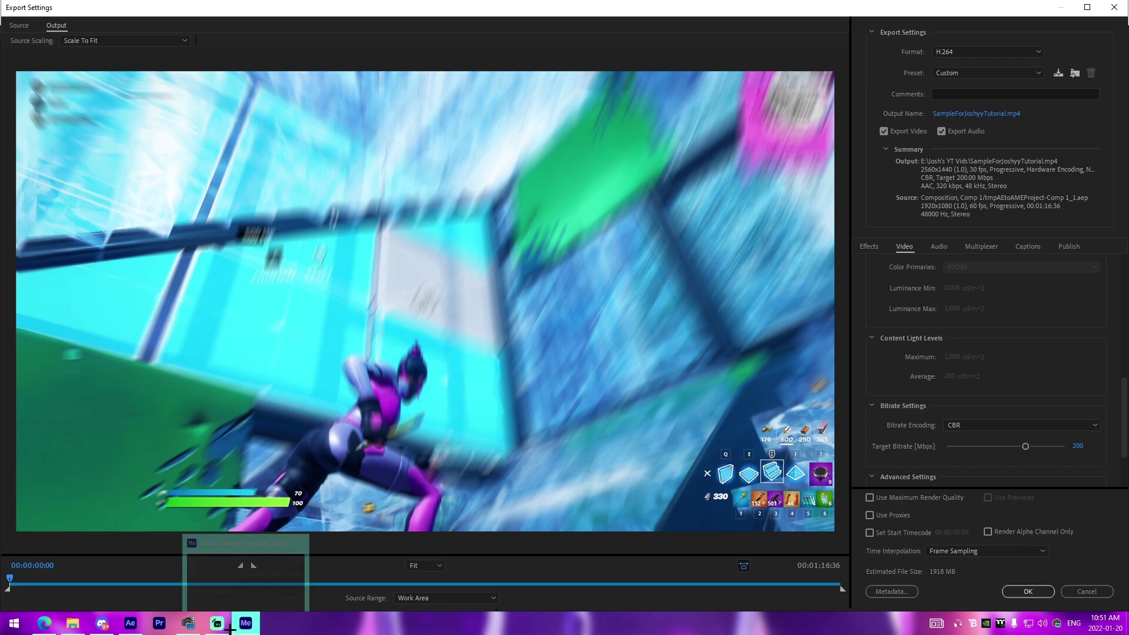
# Set the export's out point at 00:00:07:16 and accept the export settings
pyautogui.moveTo(69, 585)
pyautogui.mouseDown()
pyautogui.moveTo(105, 591)
pyautogui.moveTo(60, 593)
pyautogui.moveTo(88, 584)
pyautogui.mouseUp()
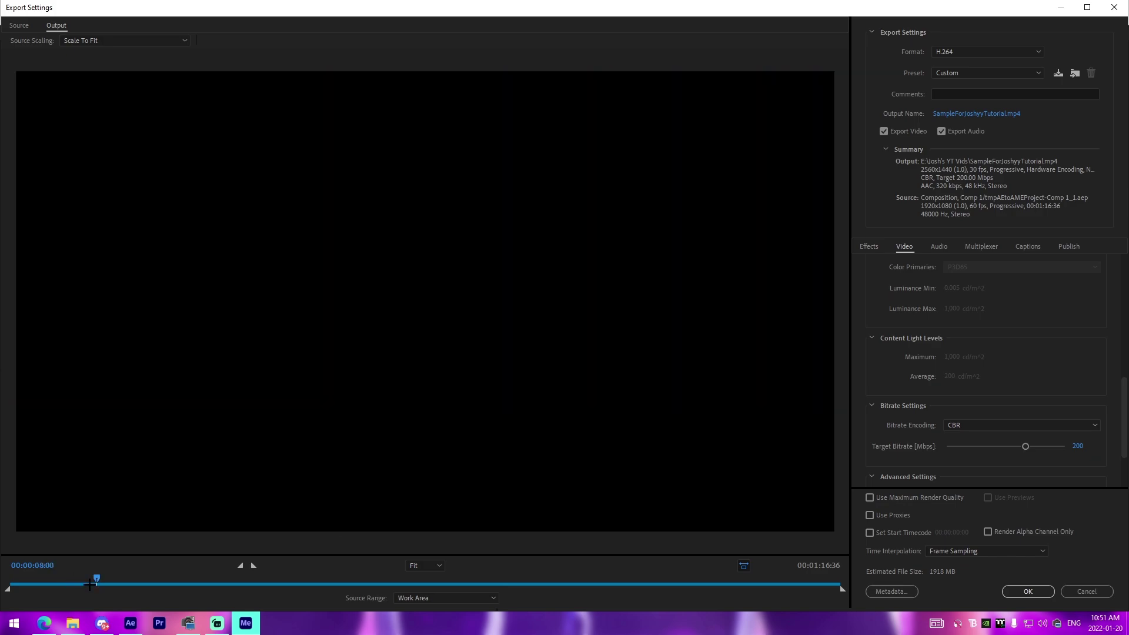
pyautogui.click(253, 565)
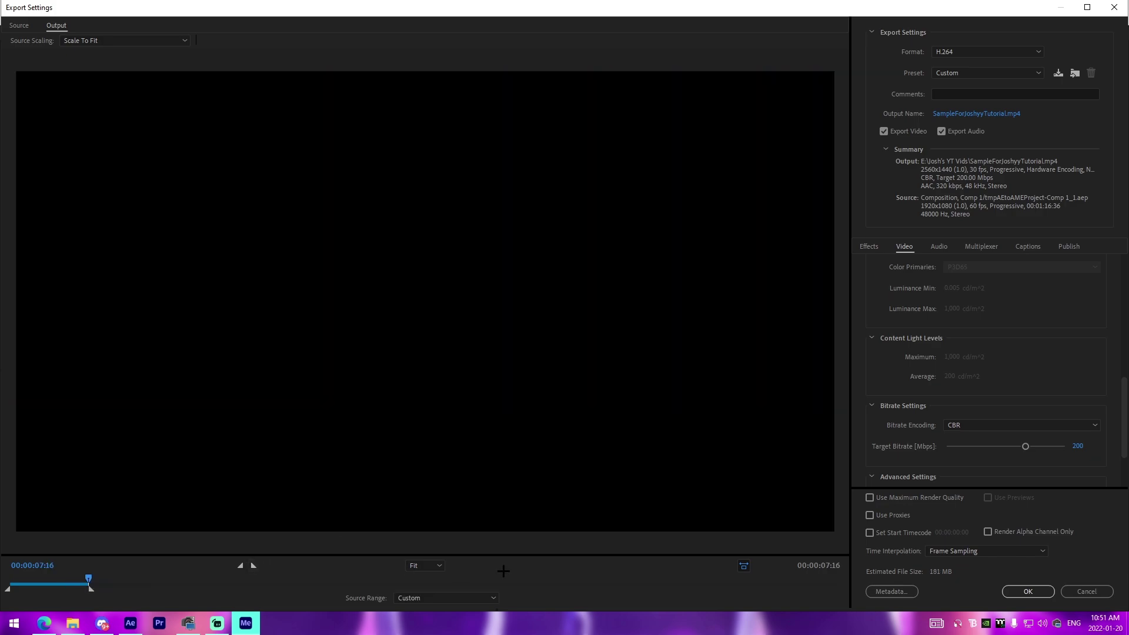
pyautogui.click(1014, 591)
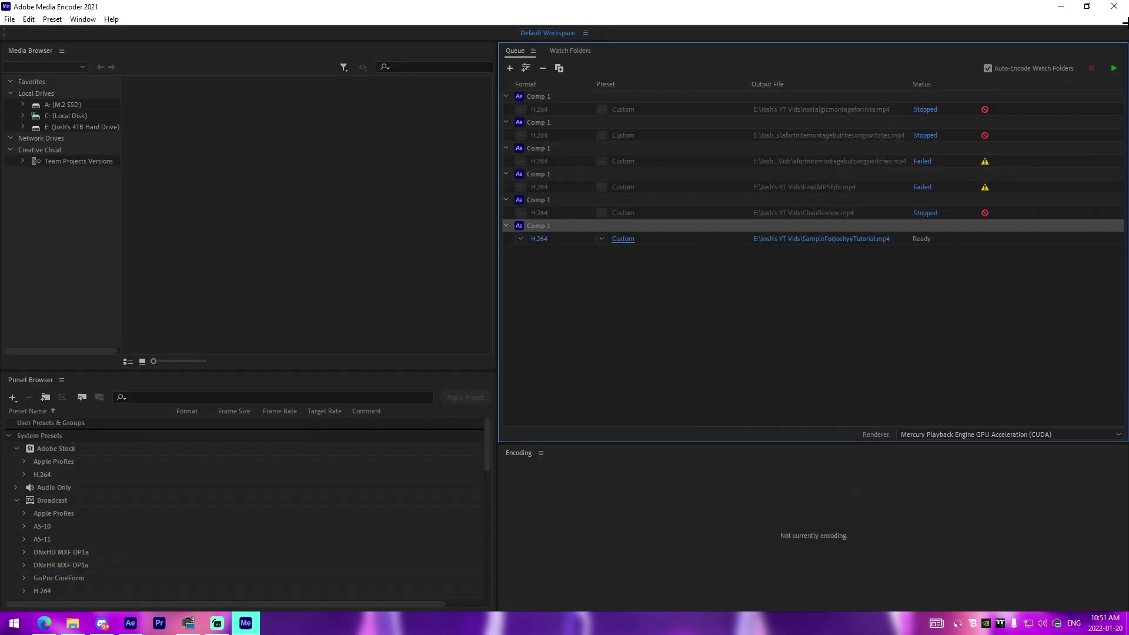